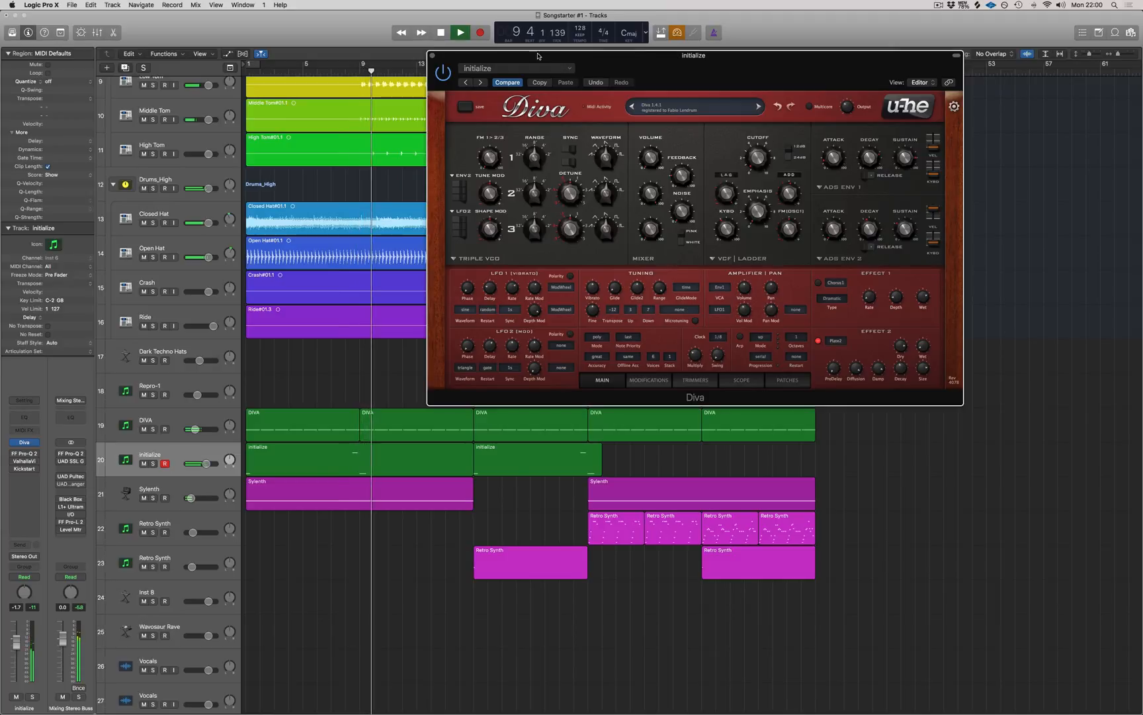
- Switch on the three insert effects of the initialize track and play that track soloed from the start of the project
key("space")
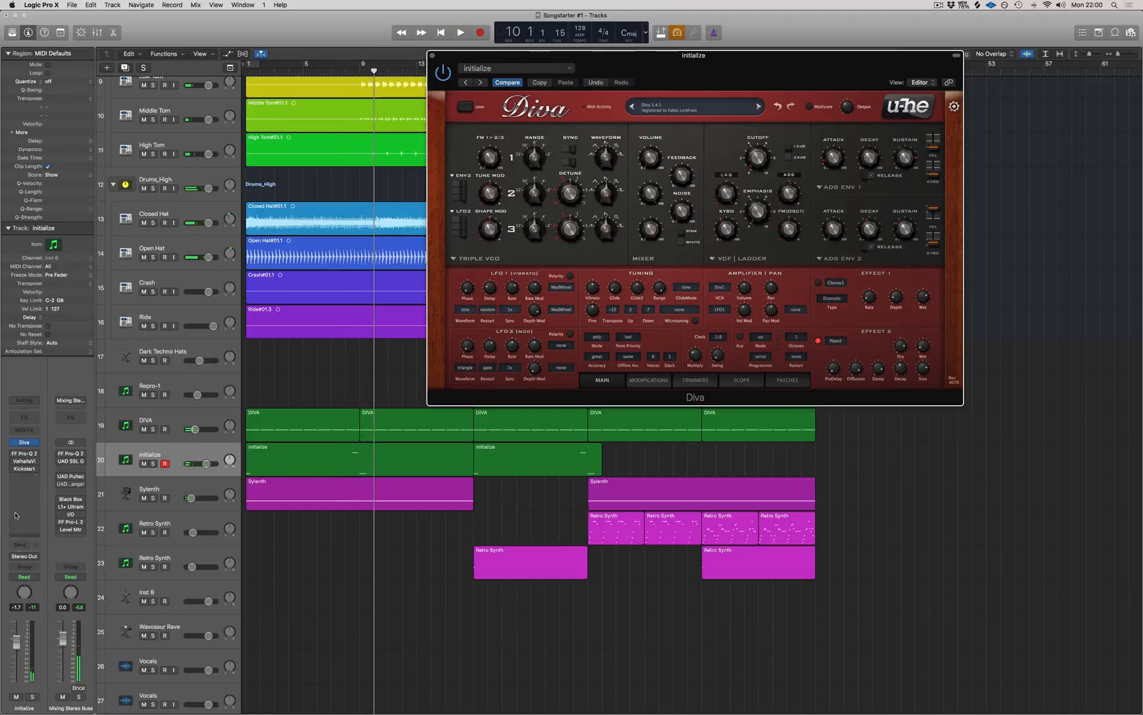
left_click_drag(12, 453, 34, 482)
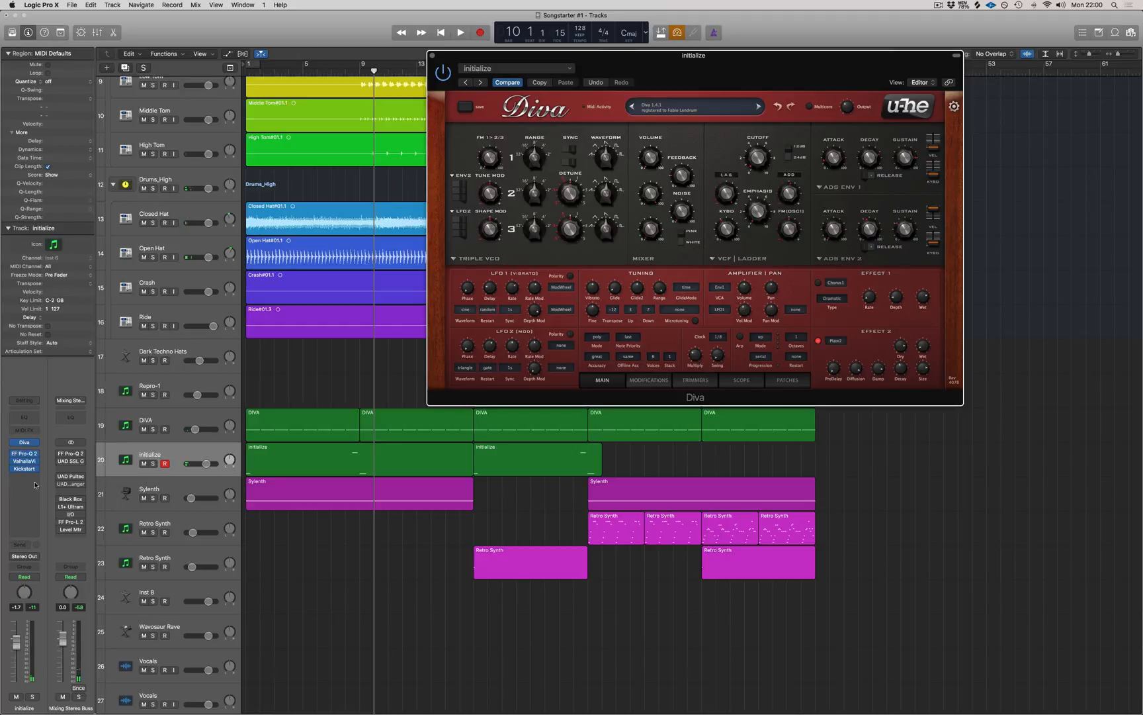
left_click(153, 464)
key("Return")
key("space")
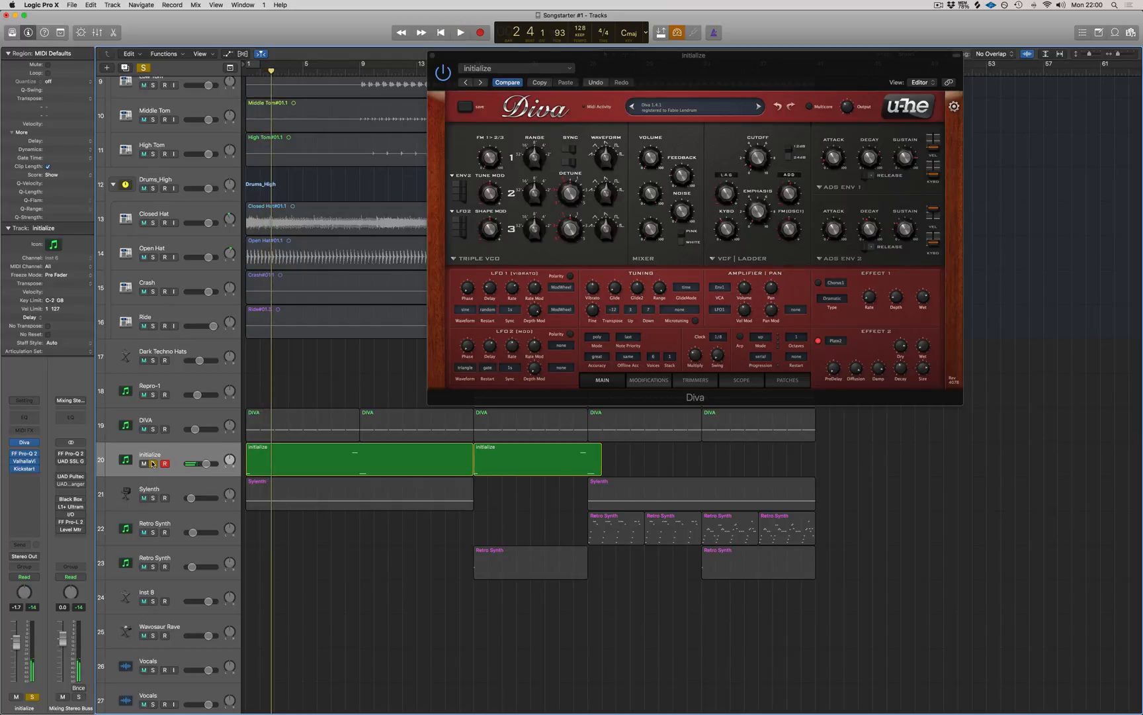
left_click(153, 464)
- Review the Diva patch's feedback and noise, modifications, second envelope and filter settings
left_click_drag(645, 64, 538, 137)
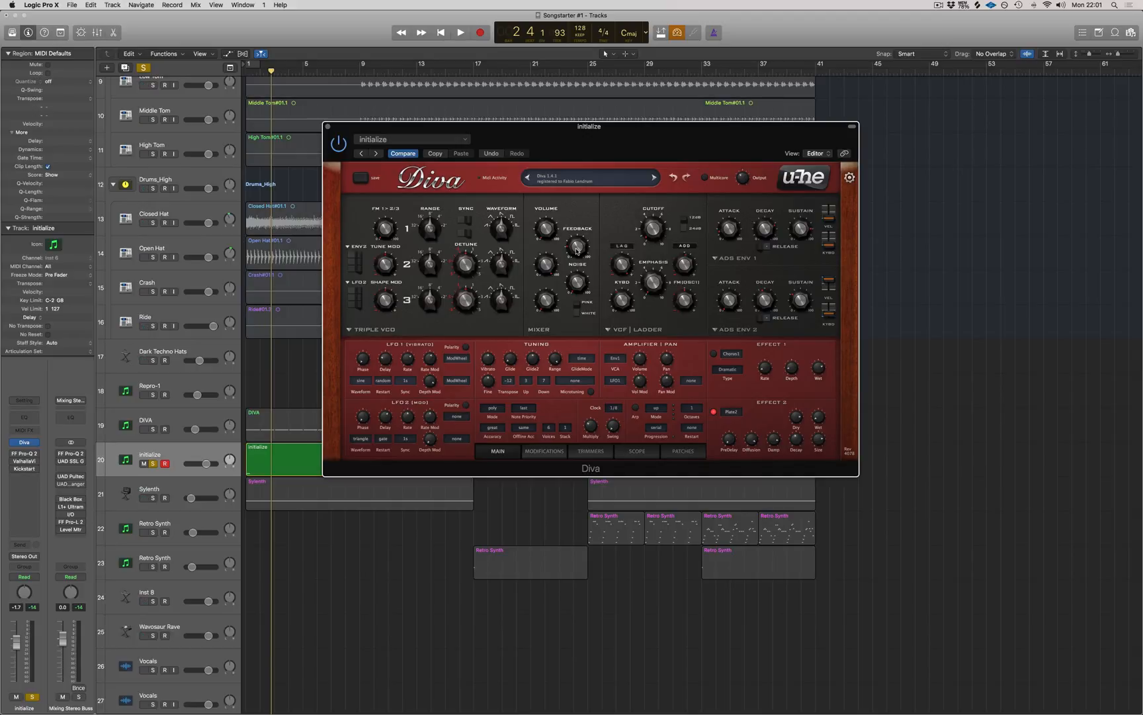
left_click_drag(576, 250, 579, 308)
left_click(559, 455)
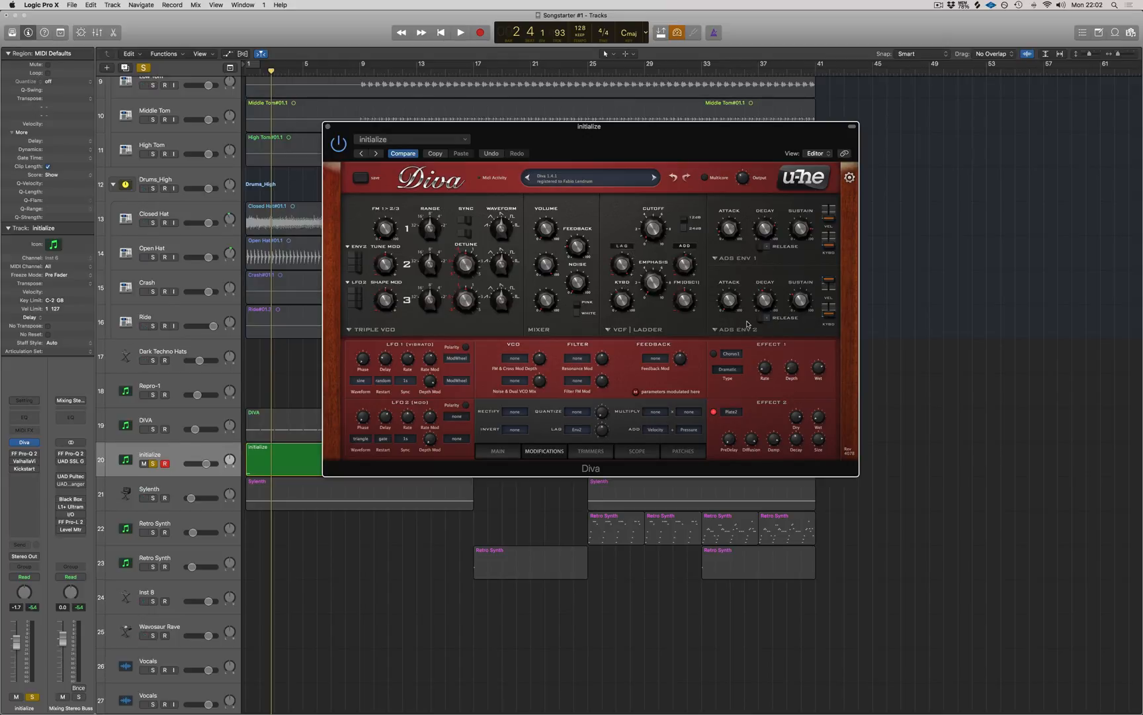
mouse_move(729, 297)
left_mouse_down()
mouse_move(727, 282)
mouse_move(723, 316)
left_mouse_up()
left_click_drag(628, 271, 631, 235)
mouse_move(688, 263)
left_mouse_down()
mouse_move(689, 245)
mouse_move(688, 262)
left_mouse_up()
- Compare the Diva sound with the Plate2 effect switched off and on, and close the plug-in window
left_click(714, 412)
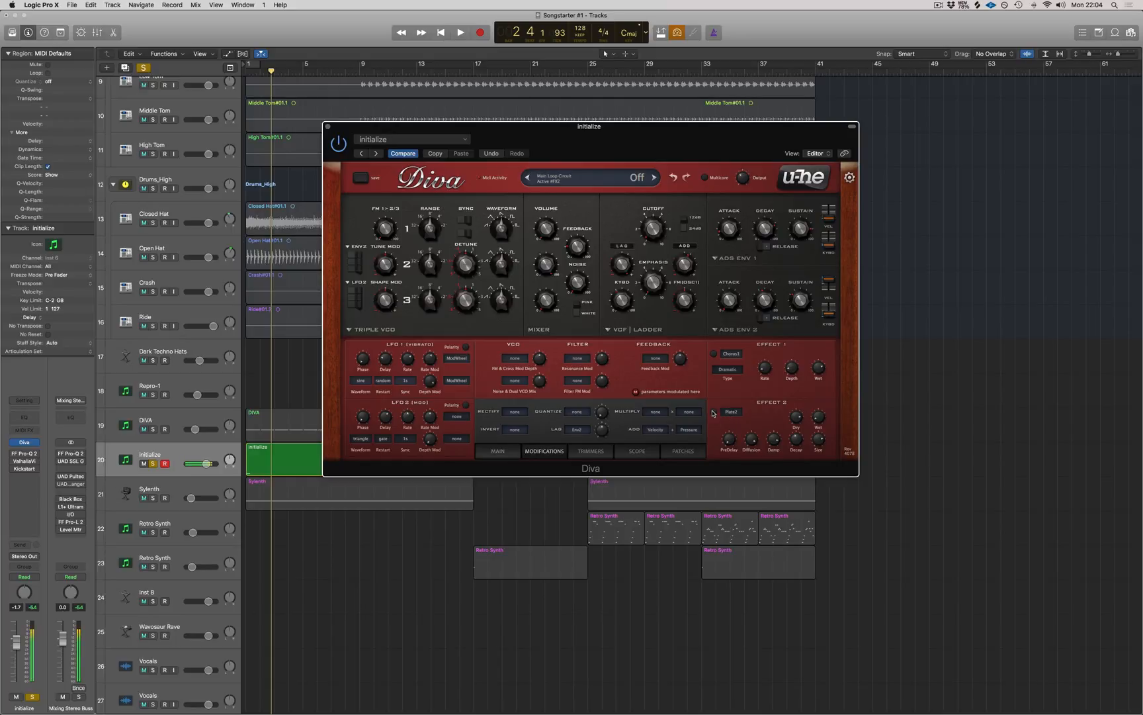
left_click(713, 411)
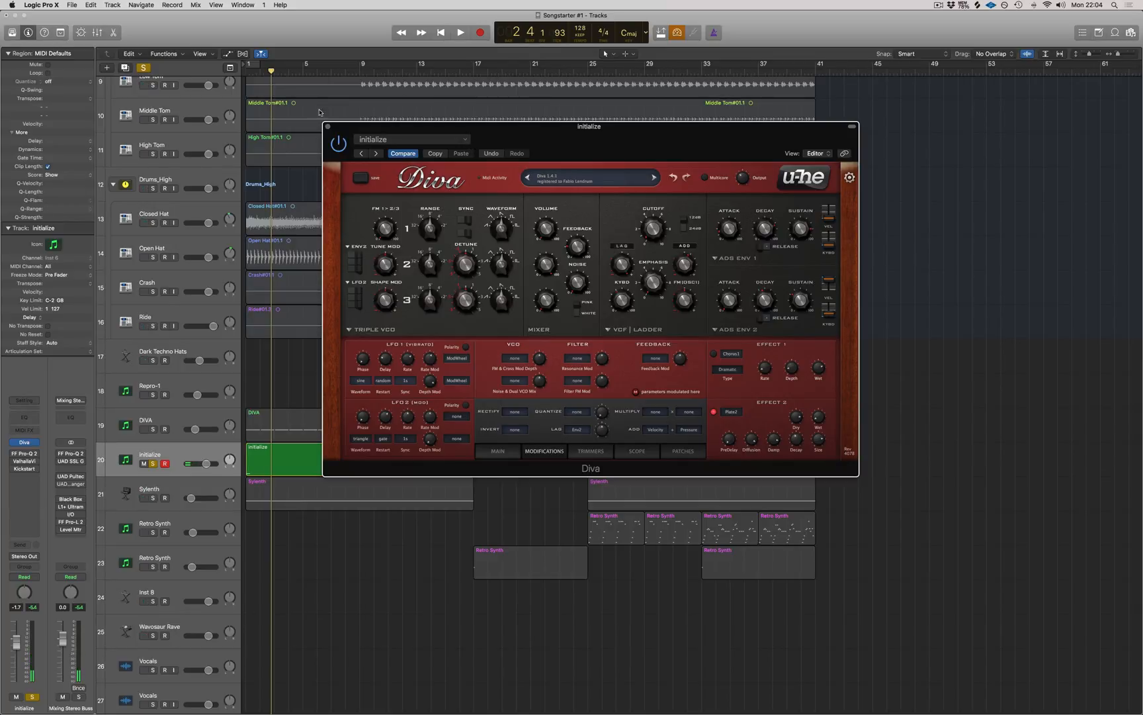
left_click(328, 127)
- Add one software instrument track with an empty channel strip directly below the initialize track
left_click(176, 450)
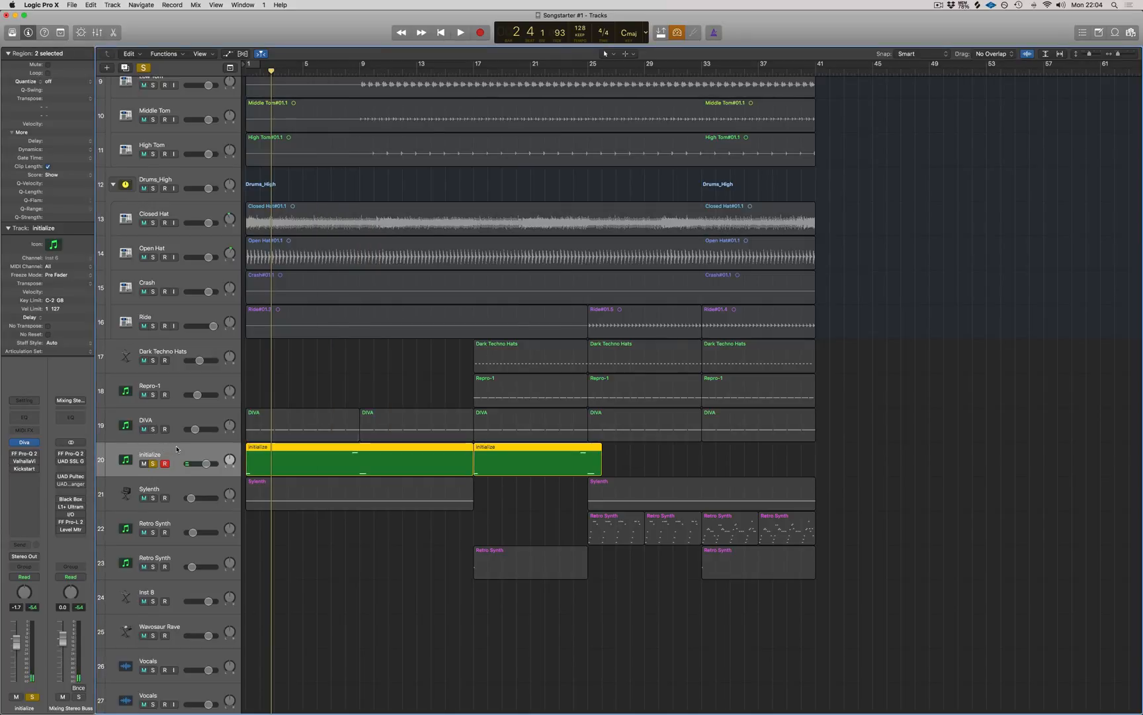
scroll(176, 449, "down", 4)
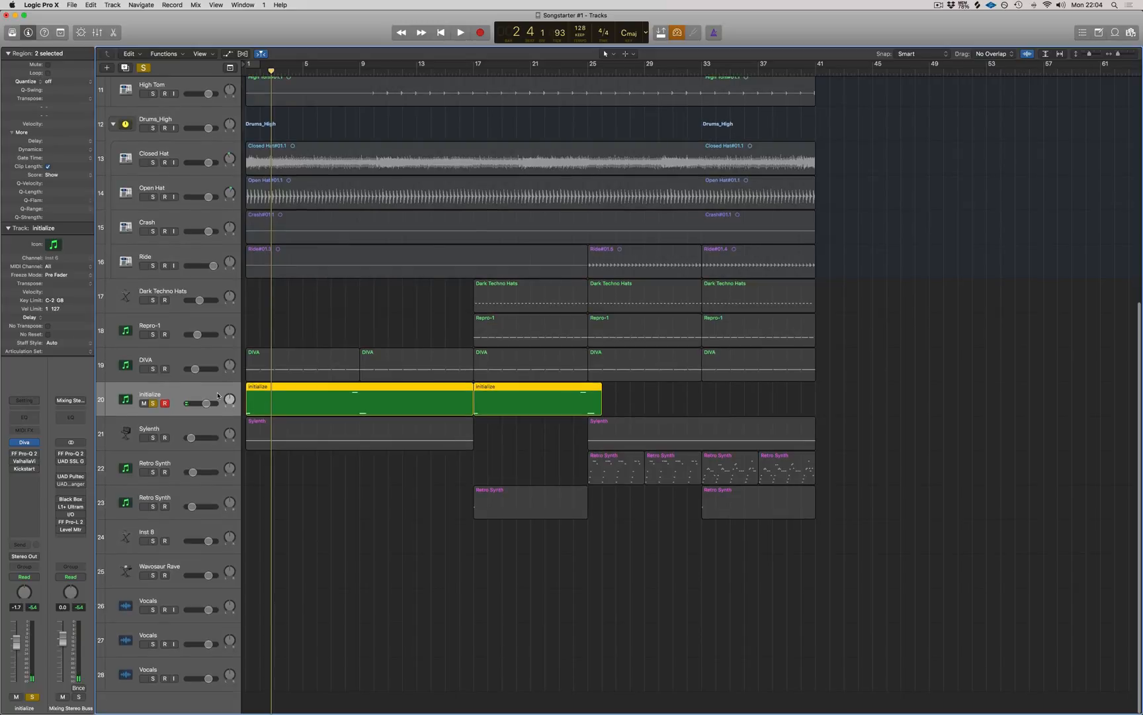
left_click(107, 68)
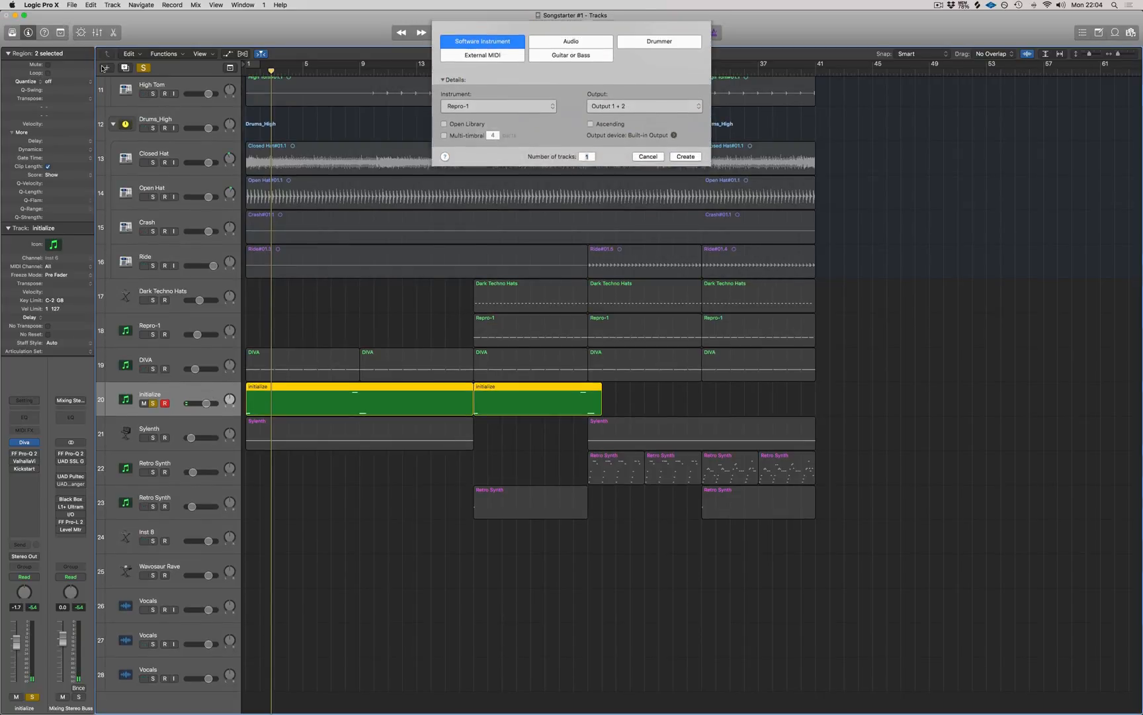
left_click(502, 107)
left_click(507, 123)
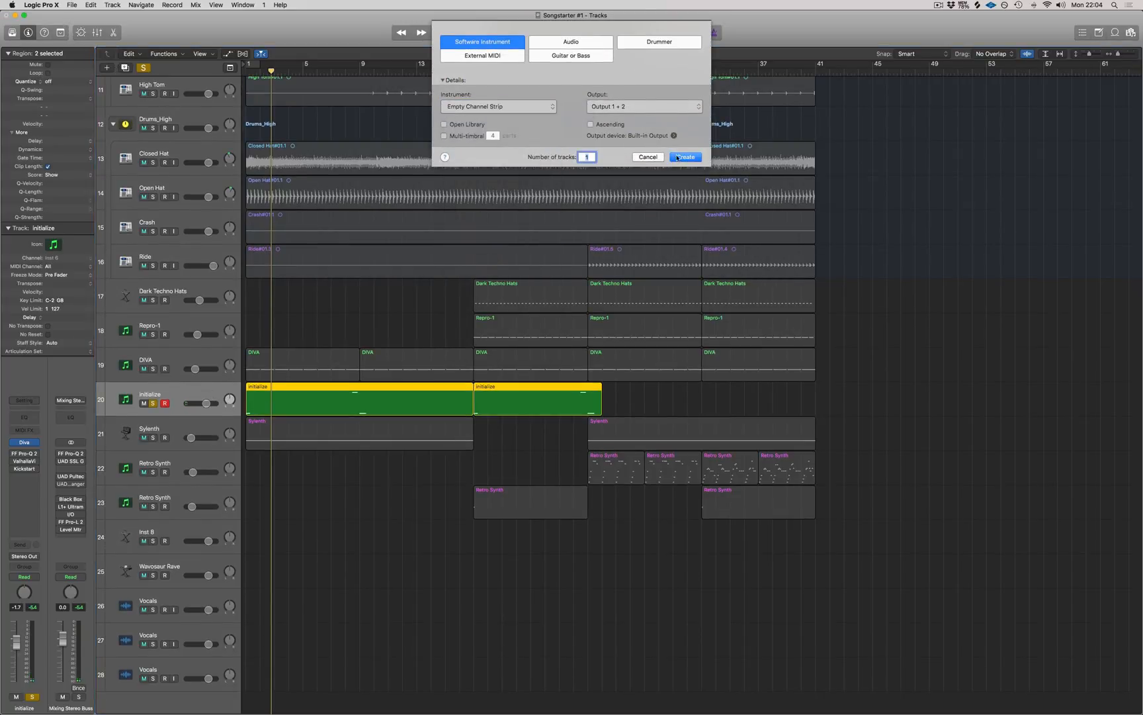
left_click(686, 158)
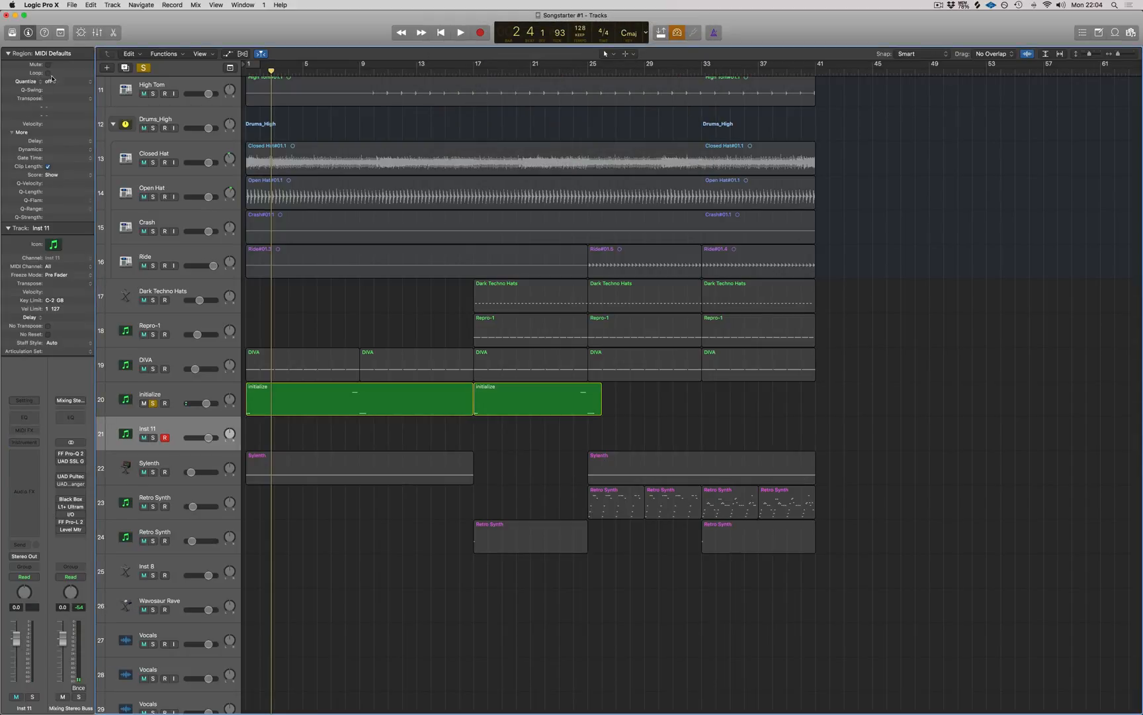
- Browse the Orchestral Brass sounds in the Library for the new track
left_click(11, 32)
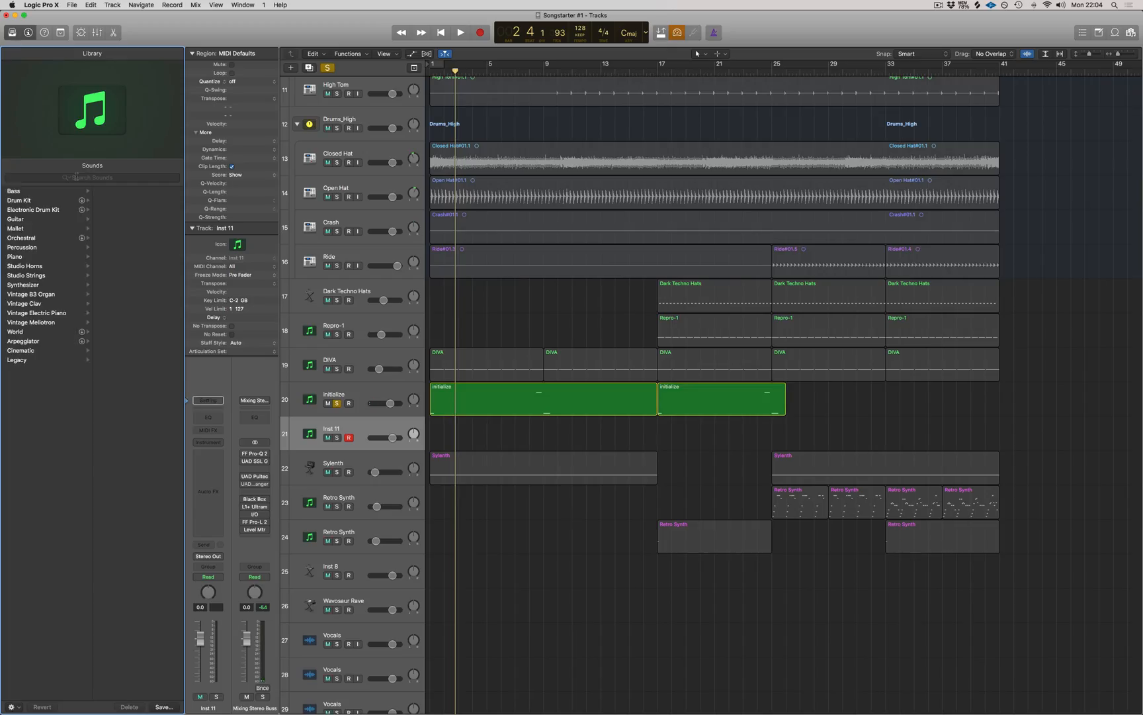
left_click(47, 240)
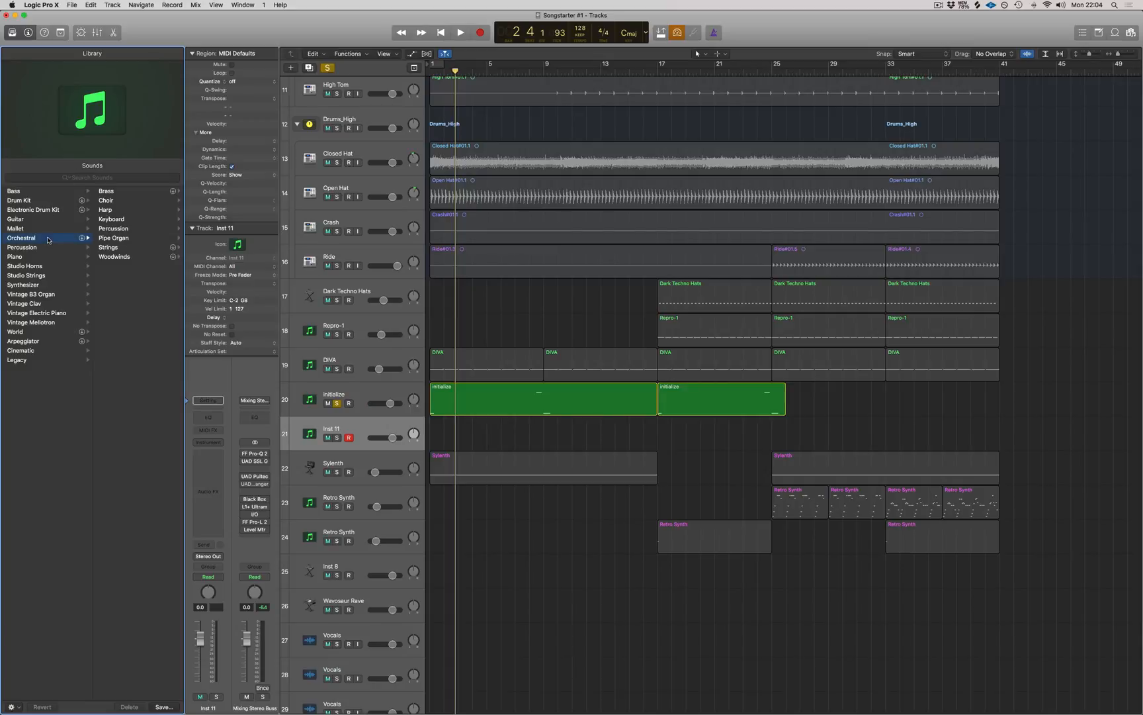
left_click(109, 191)
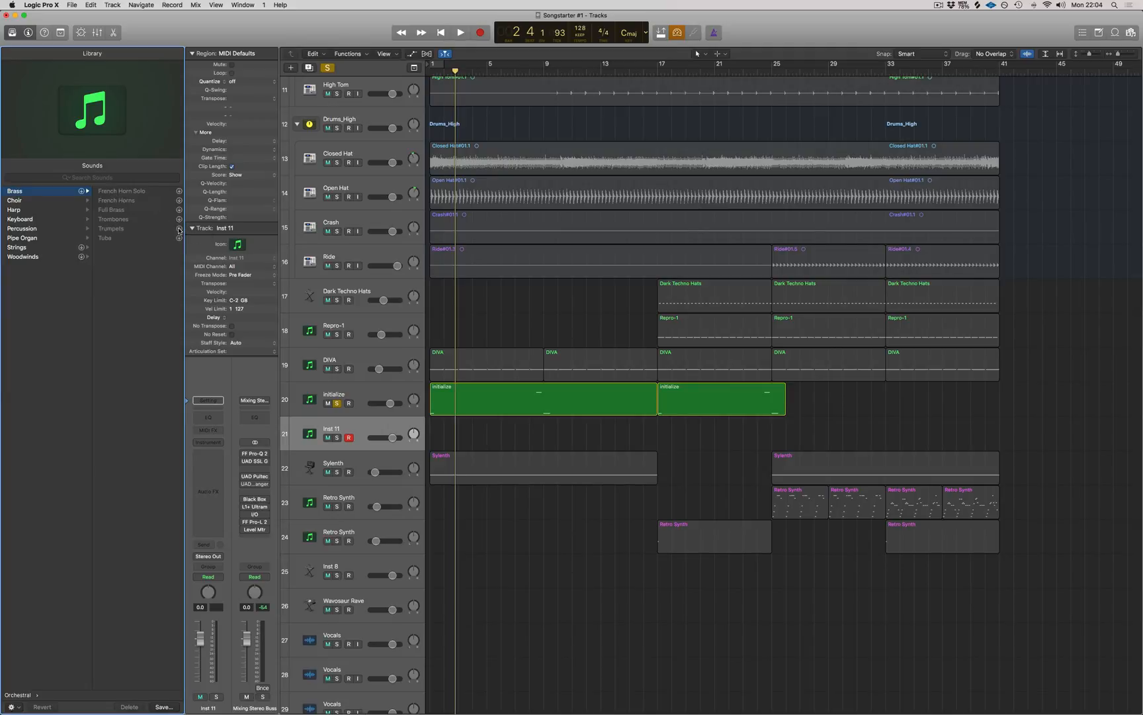
- Load Studio Horns in stereo as the instrument on Inst 11 and hide the Library
left_click(209, 442)
mouse_move(243, 588)
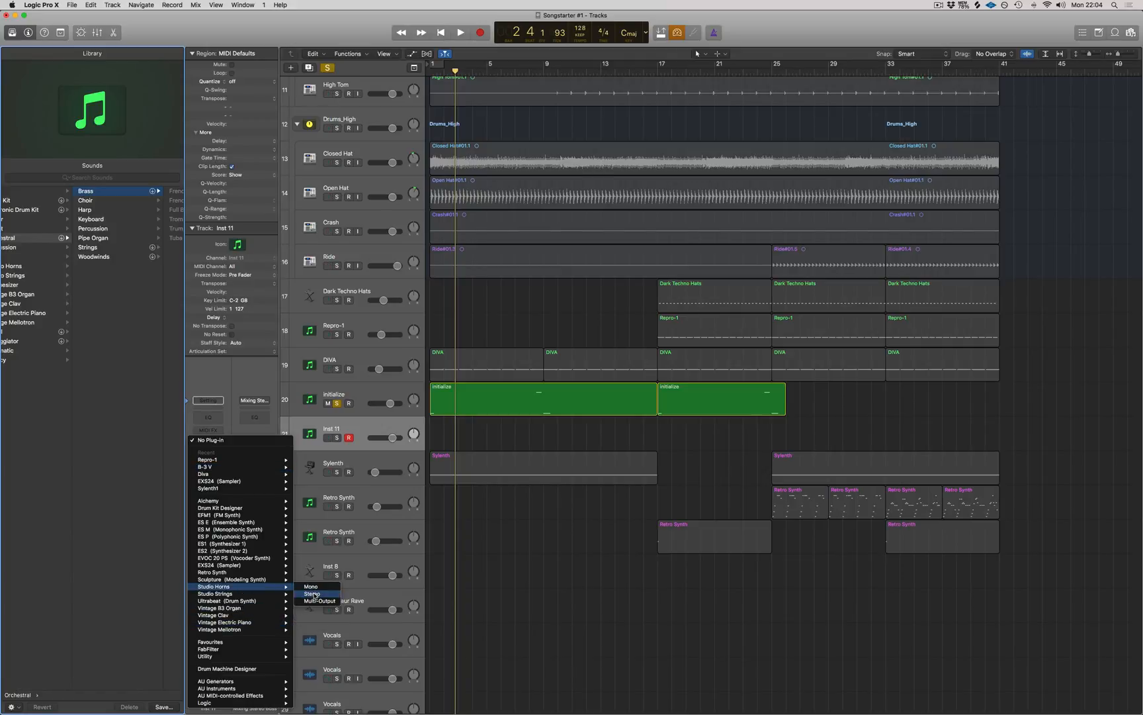
left_click(313, 594)
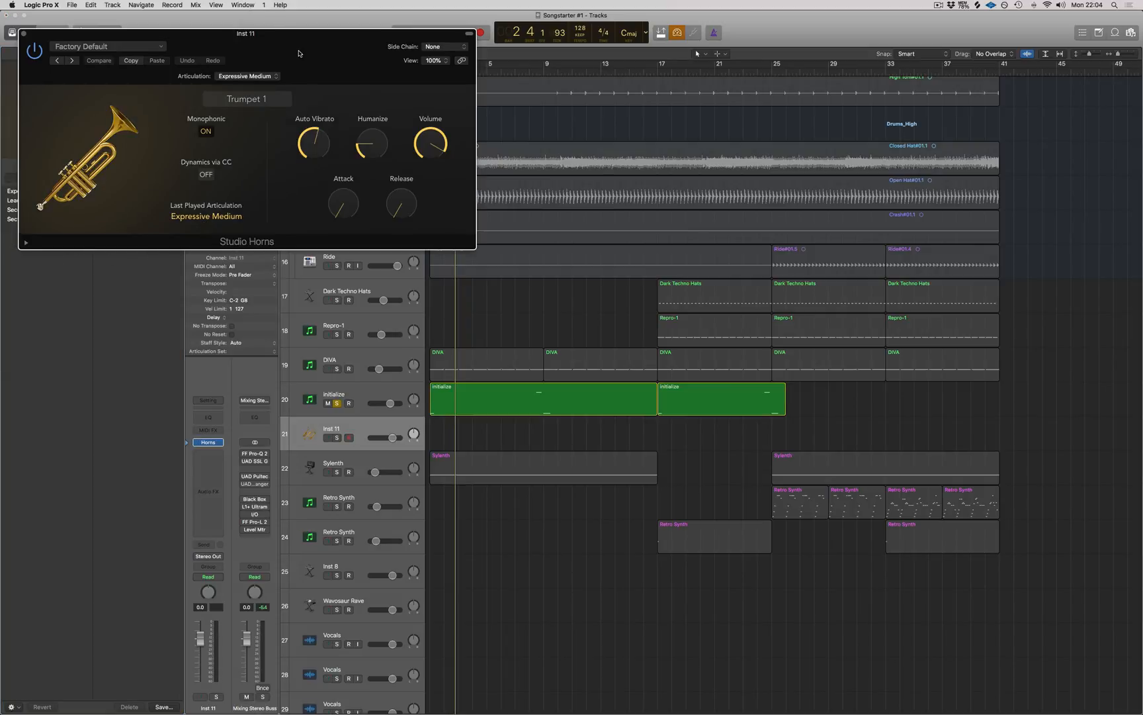
left_click(12, 32)
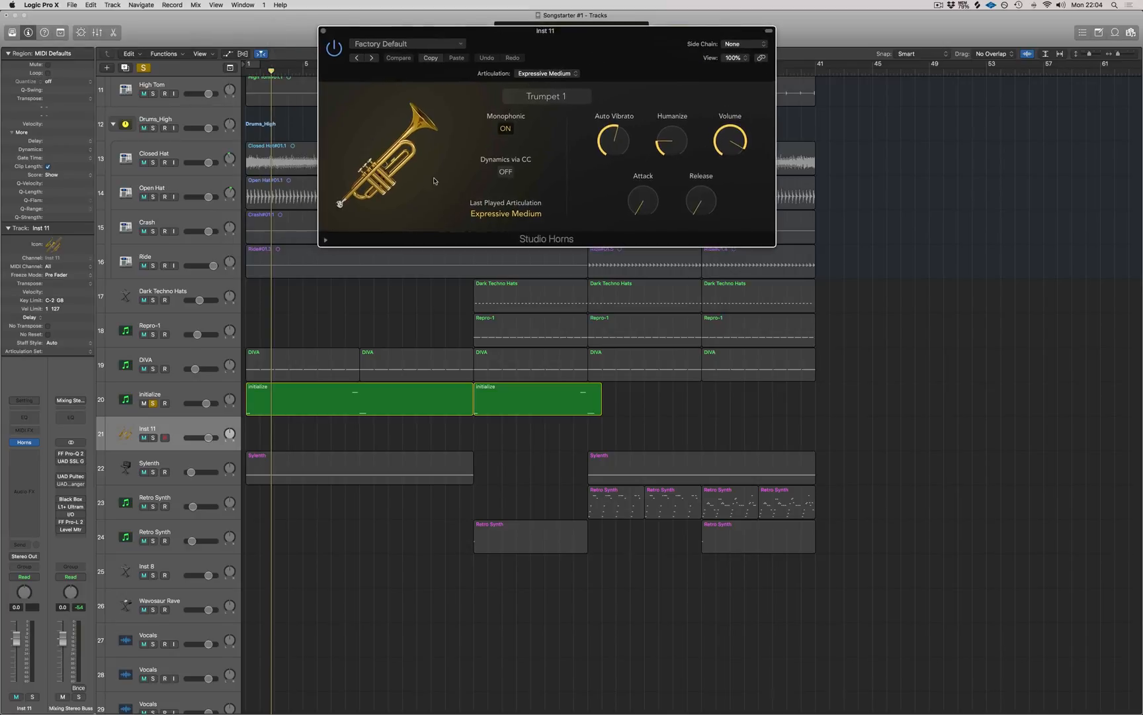
- Solo Inst 11 instead of the initialize track, and check the notes in the first initialize region
left_click(153, 437)
left_click(154, 403)
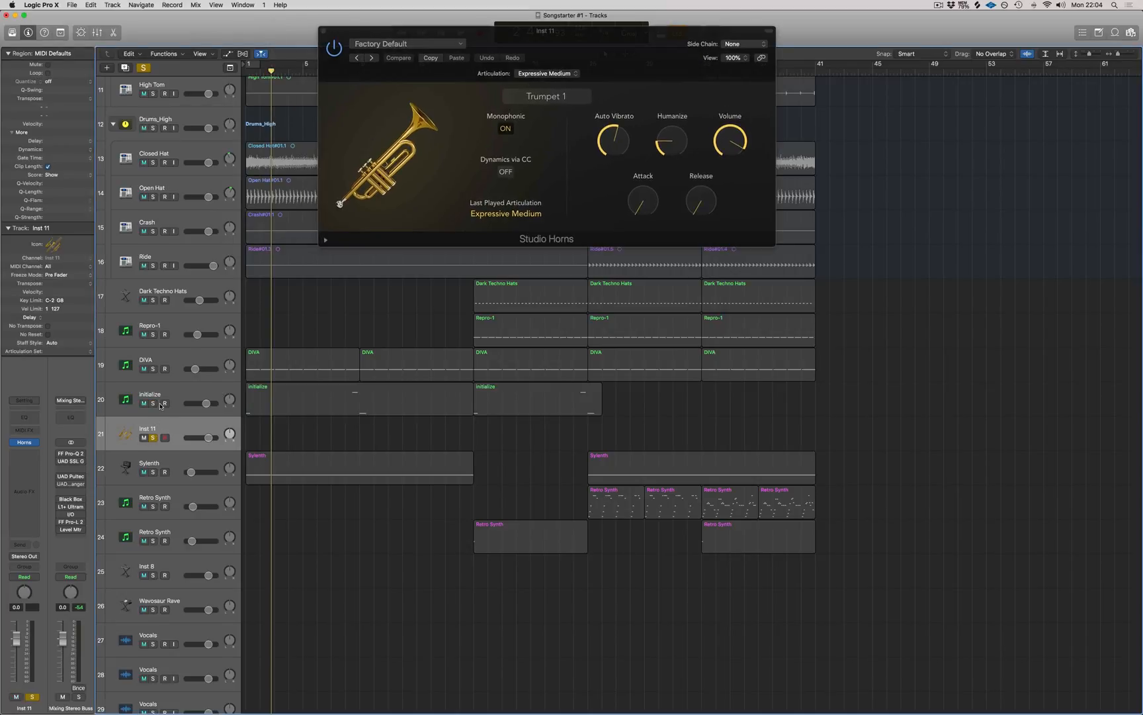
double_click(264, 400)
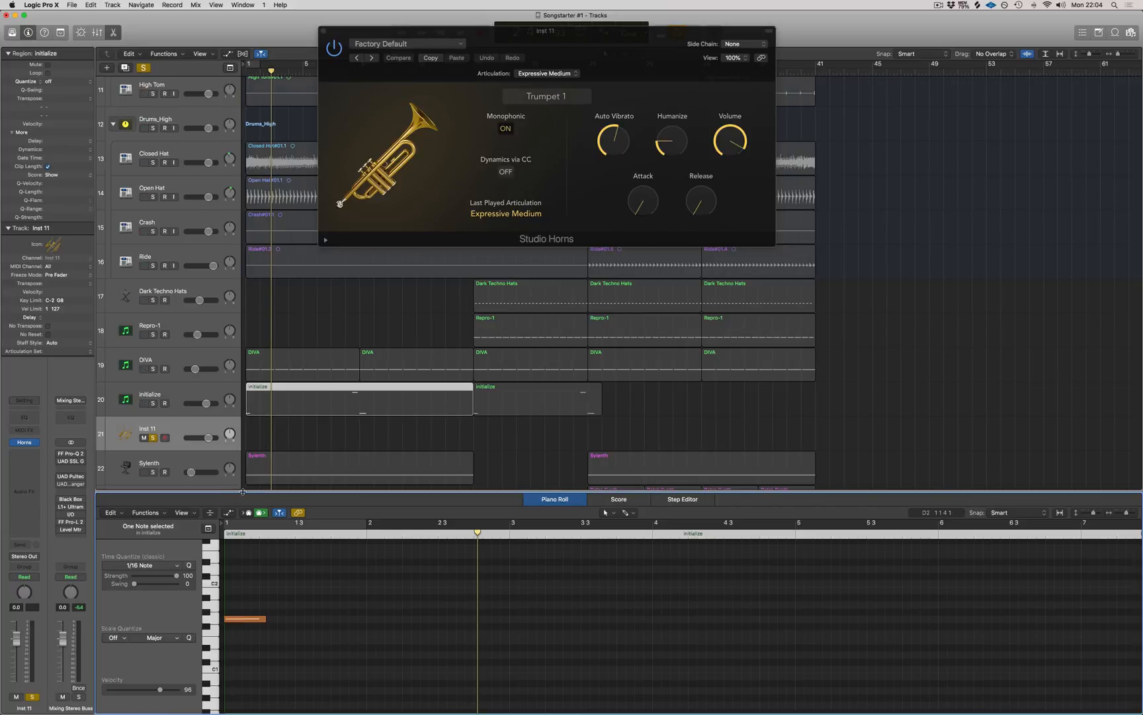
key("p")
- Raise the Release of Trumpet 1 in Studio Horns to about 58%
mouse_move(602, 162)
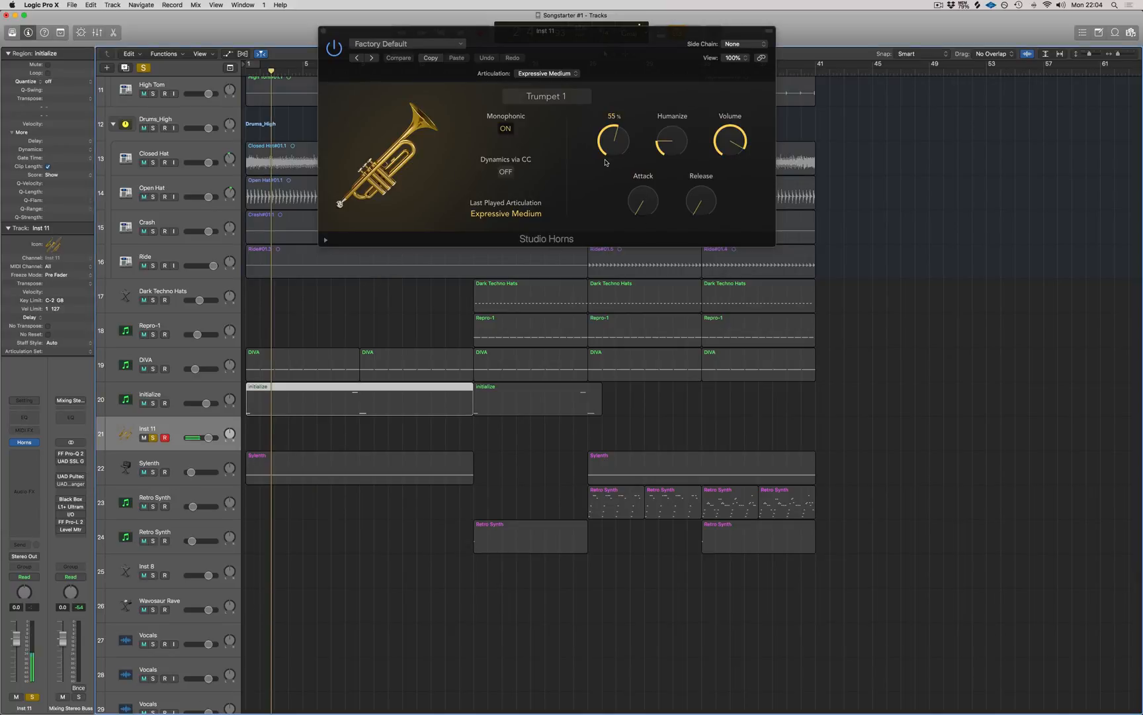
left_click_drag(601, 54, 624, 88)
left_click_drag(720, 224, 720, 223)
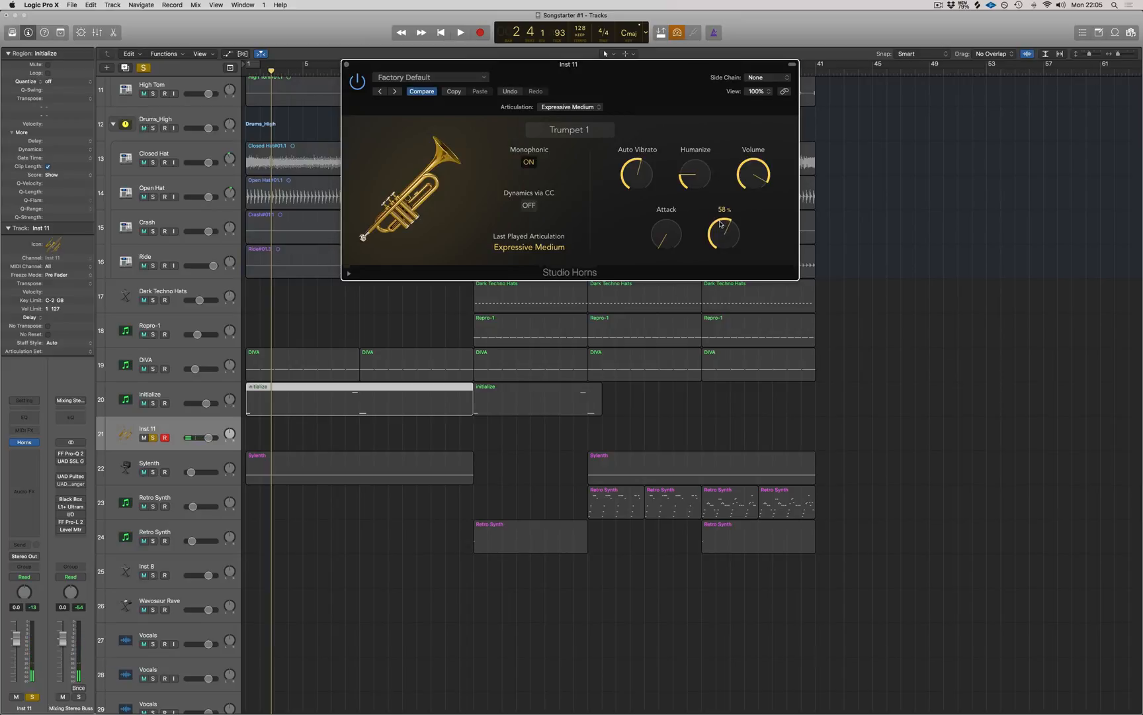
- Change the Studio Horns instrument to Bass Trombone and set its Release to about 56%
left_click(582, 132)
left_click(682, 303)
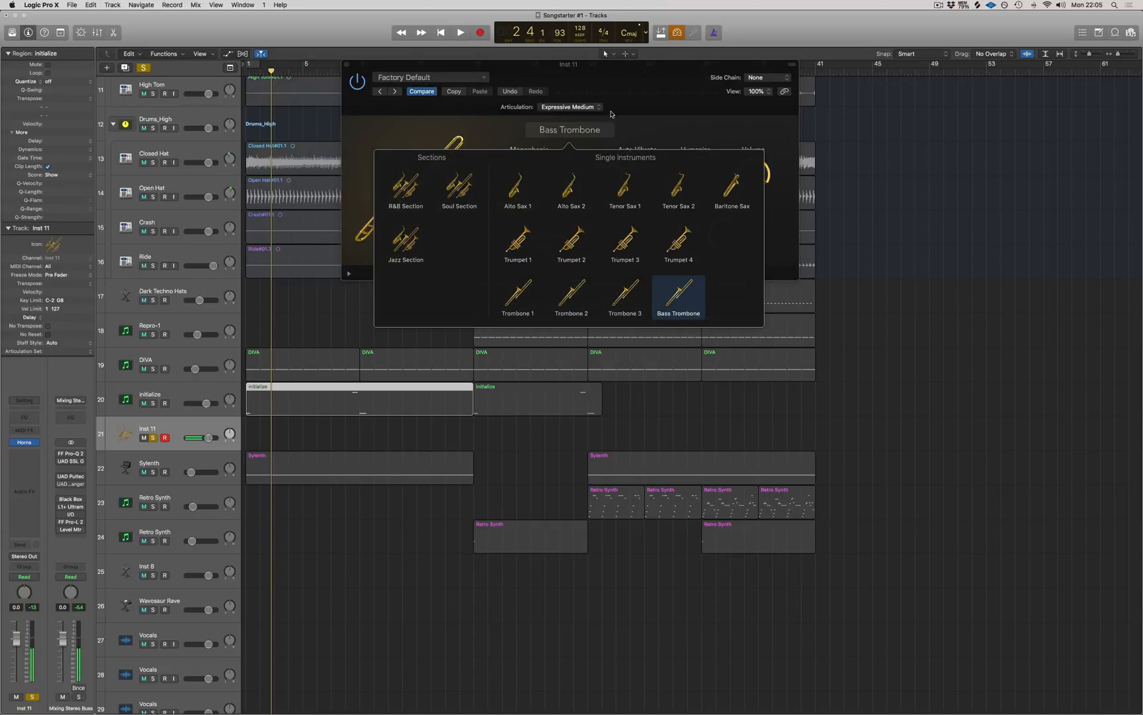
left_click(618, 86)
mouse_move(730, 238)
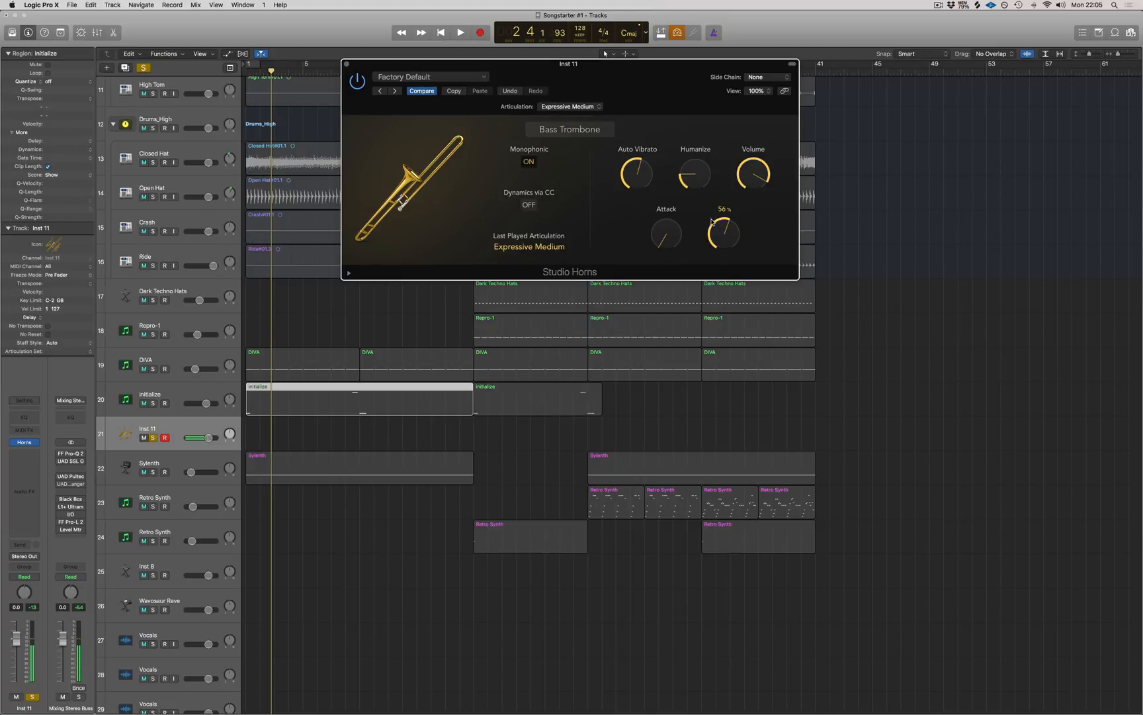
- Record a single short note on Inst 11 and move the one-bar region to the start of bar 1
left_click(236, 420)
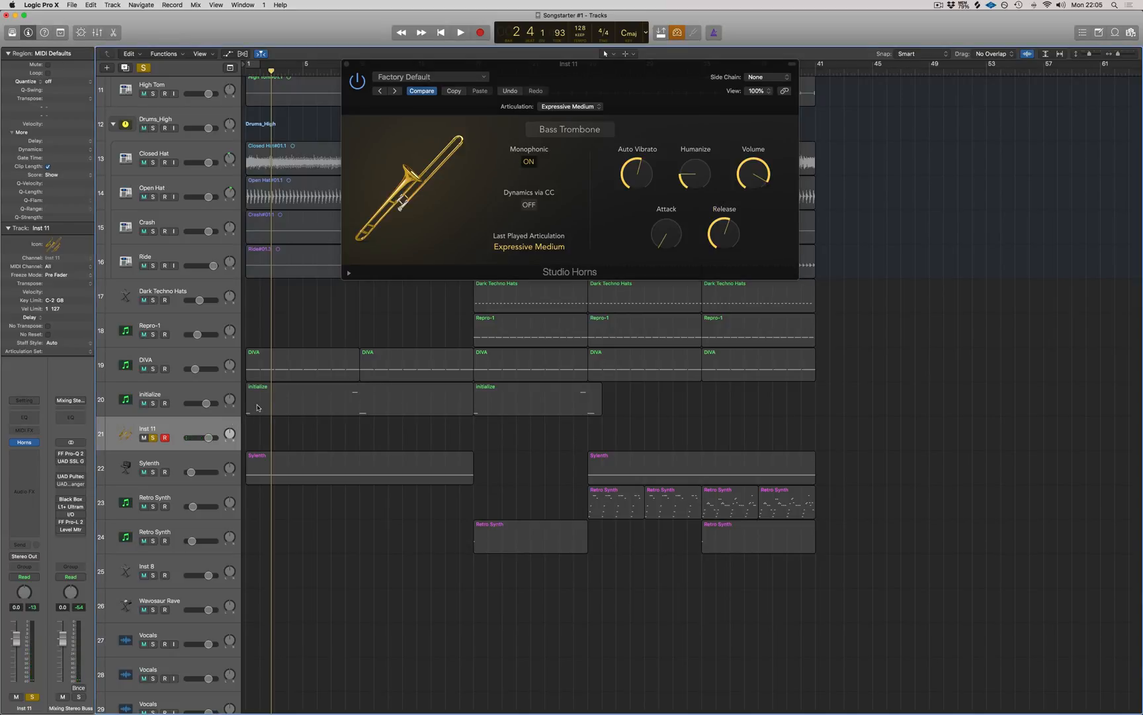
key("r")
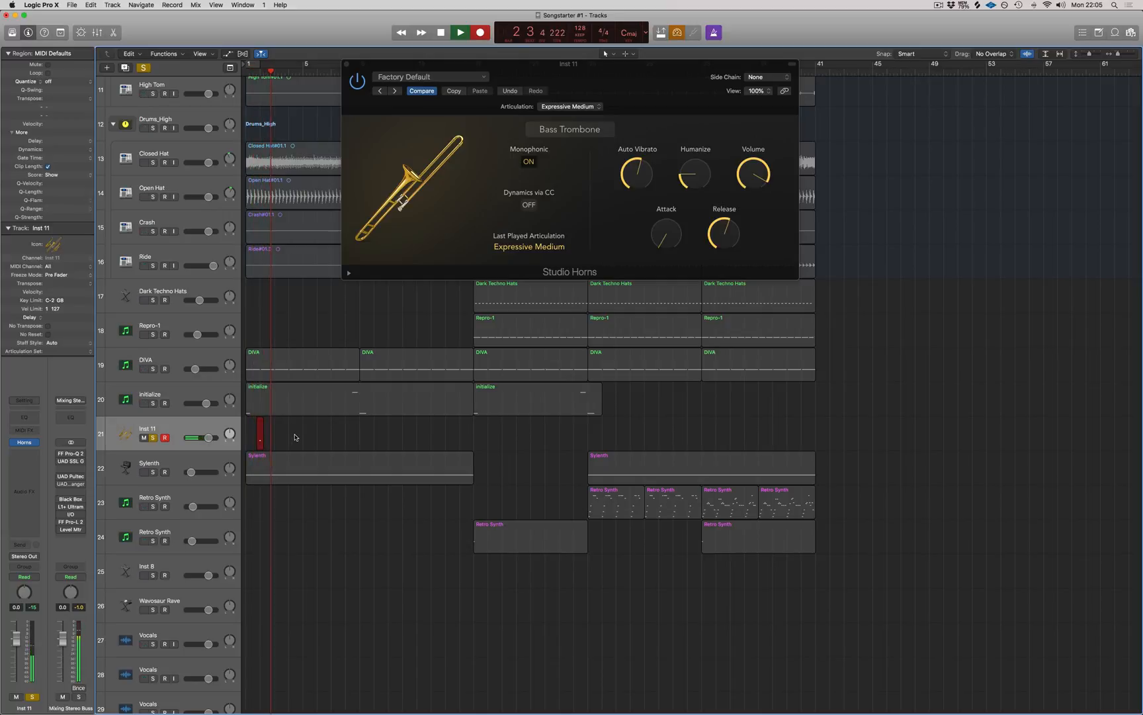
key("space")
left_click_drag(265, 438, 253, 438)
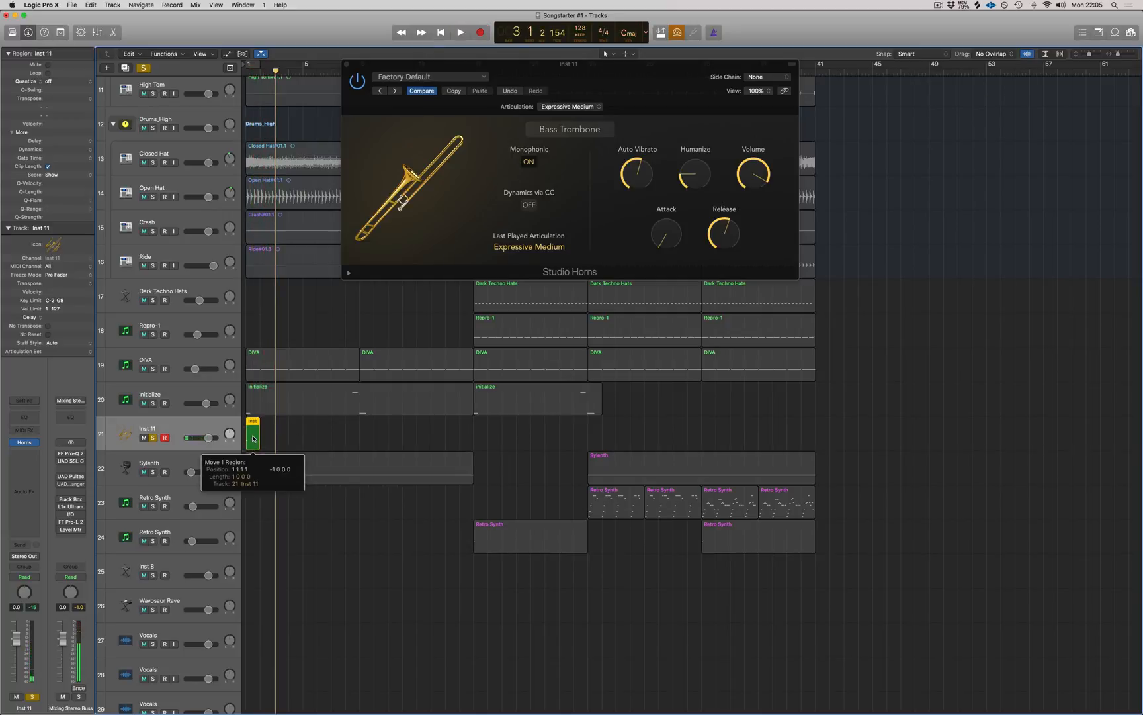
key("e")
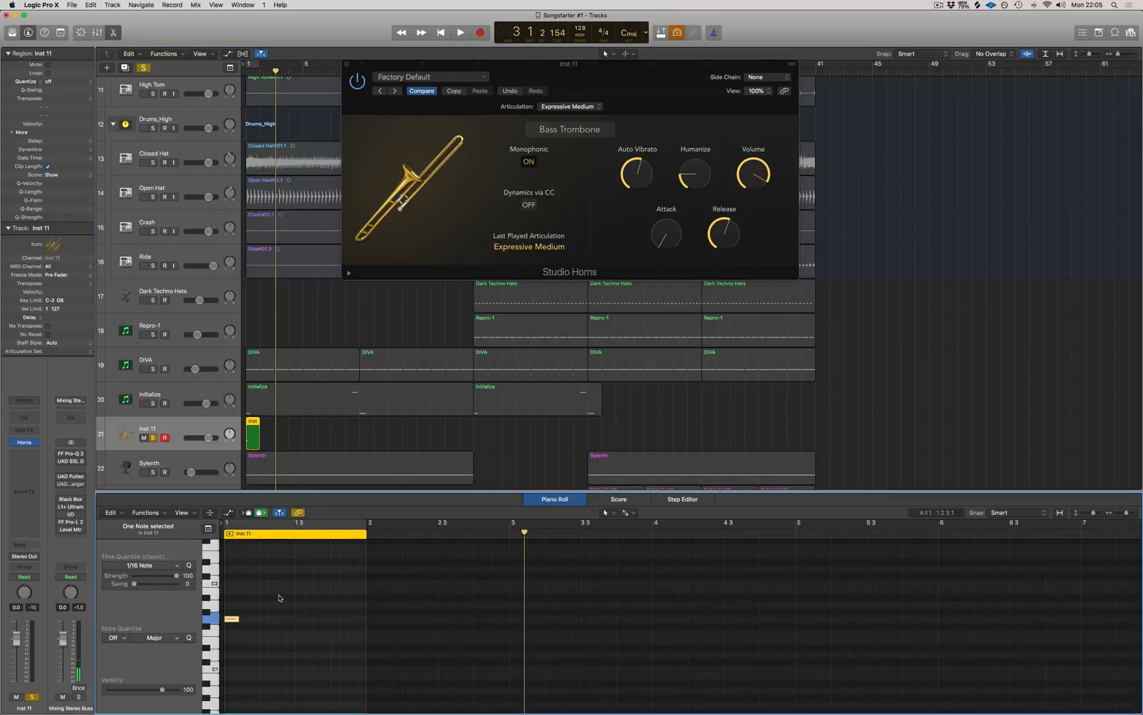
key("e")
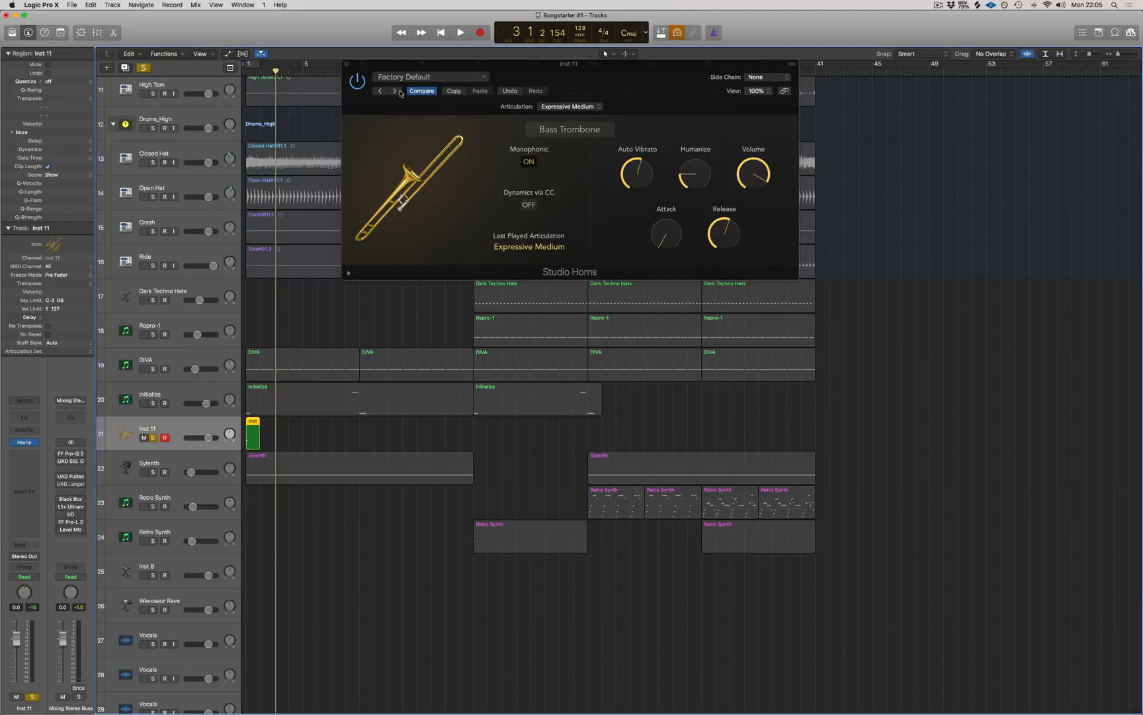
- Try out Trombone 3 as the Studio Horns instrument on Inst 11, and switch back to Bass Trombone
left_click(599, 130)
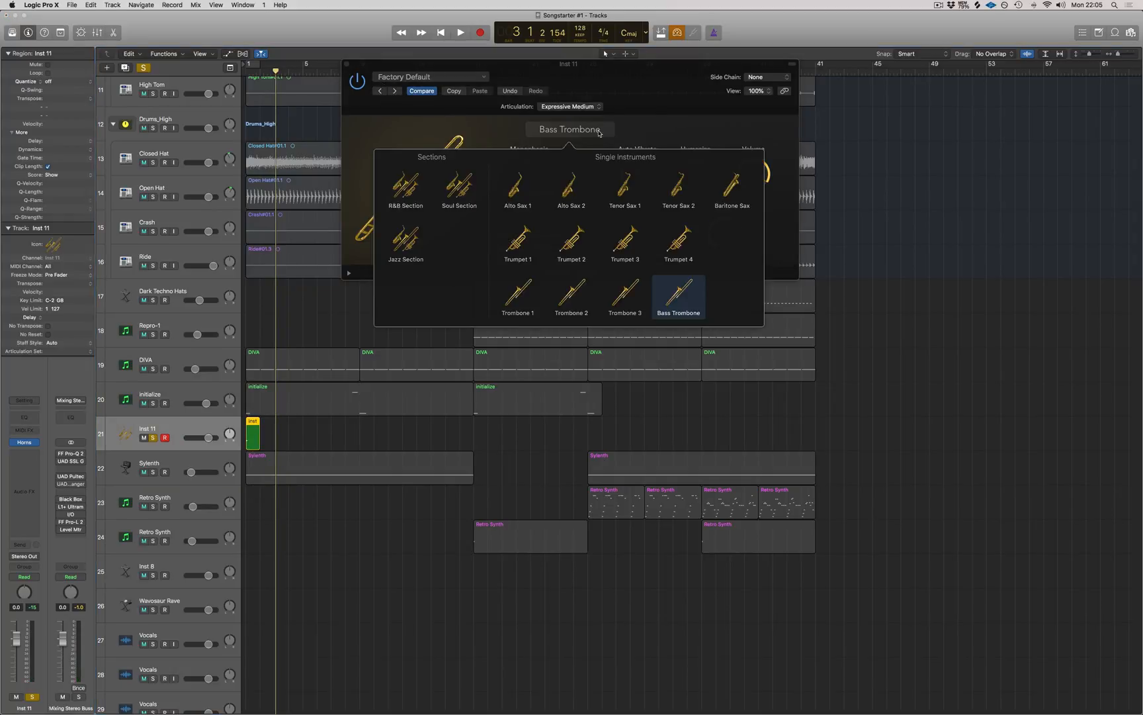
left_click(630, 294)
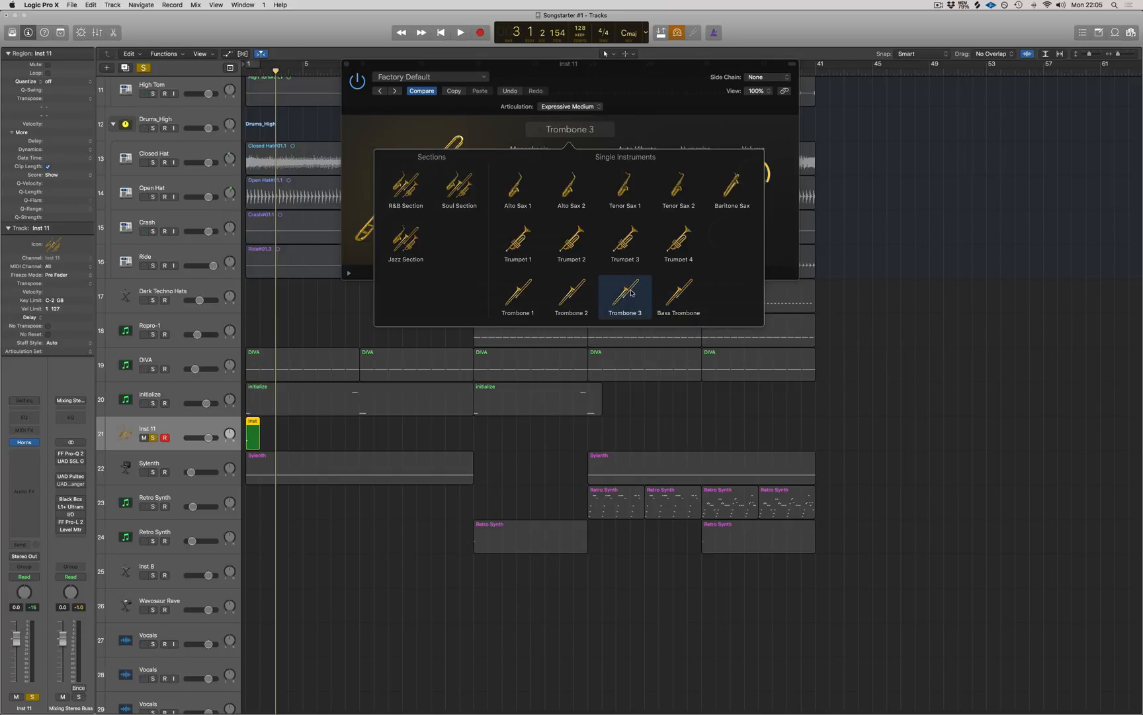
left_click(296, 455)
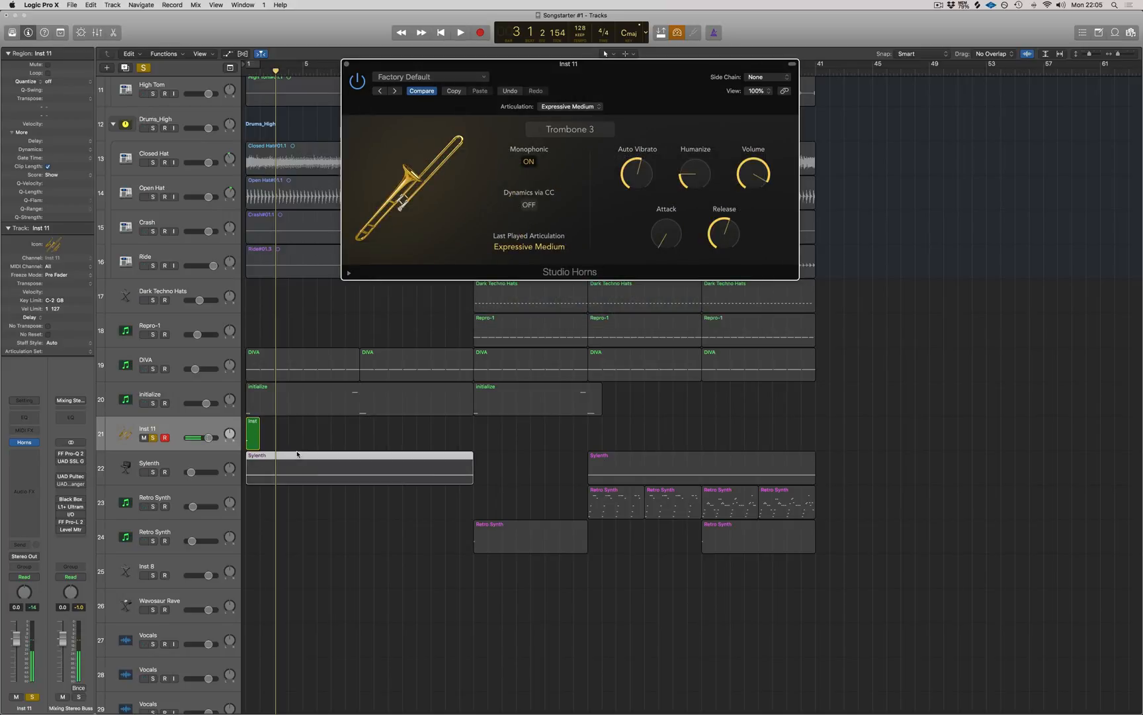
left_click(182, 430)
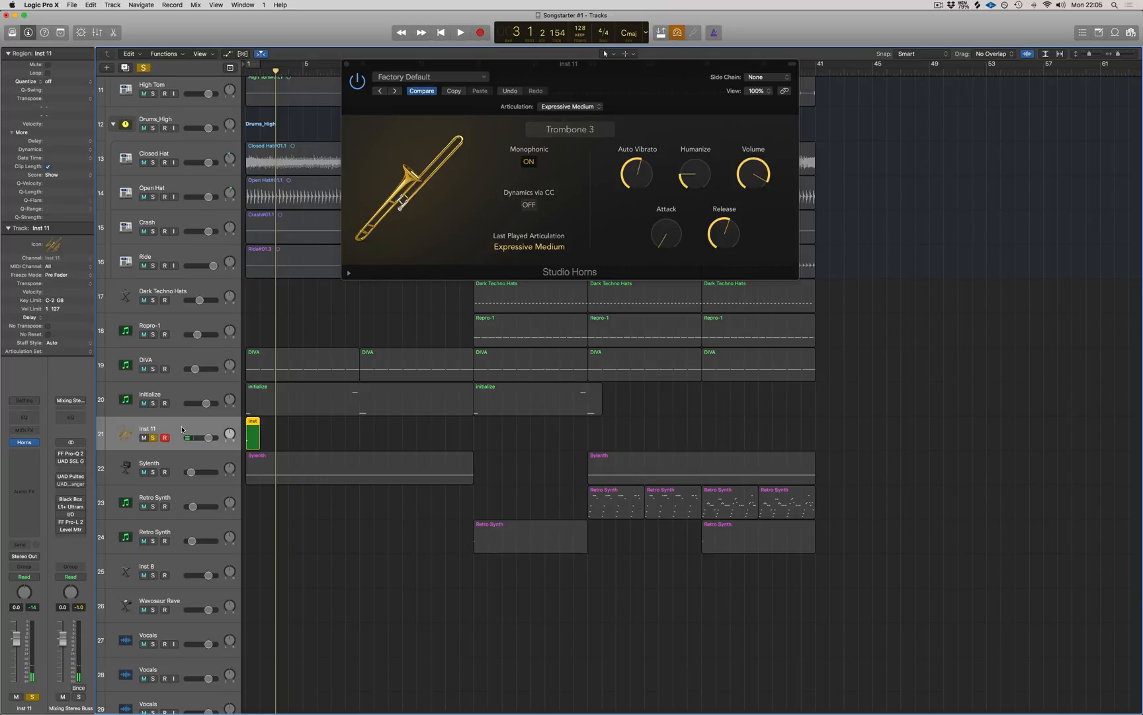
left_click(558, 134)
left_click(681, 295)
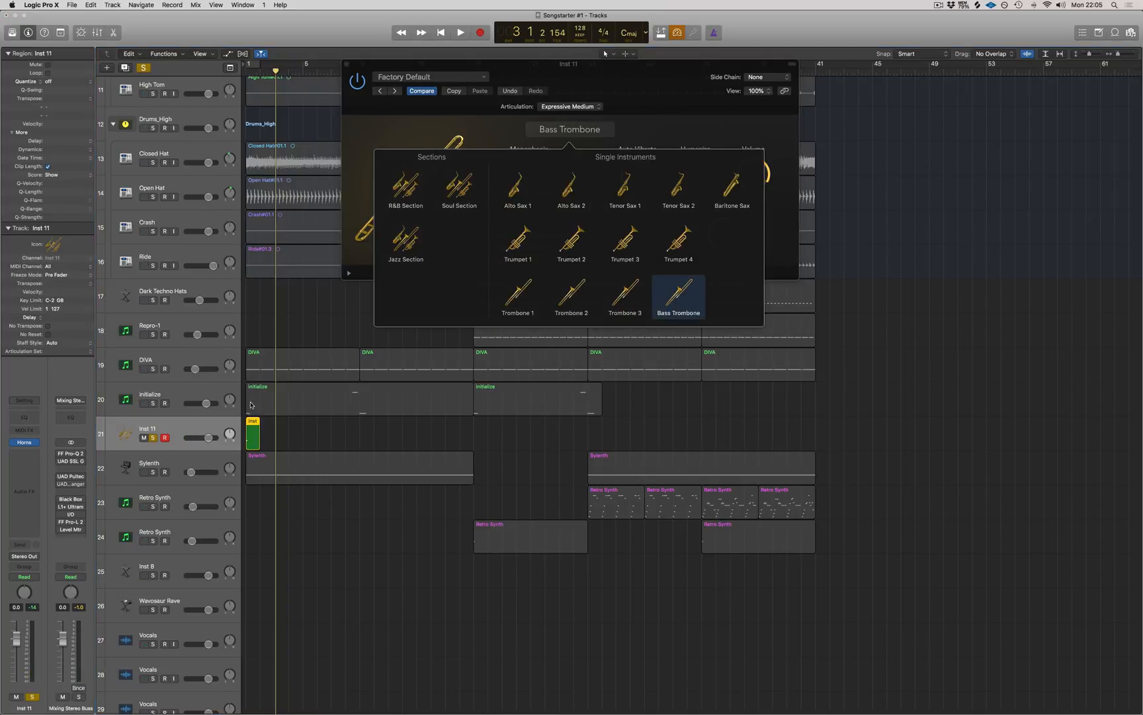
- Duplicate the Inst 11 track together with its Studio Horns setup
left_click(183, 434)
key("super+d")
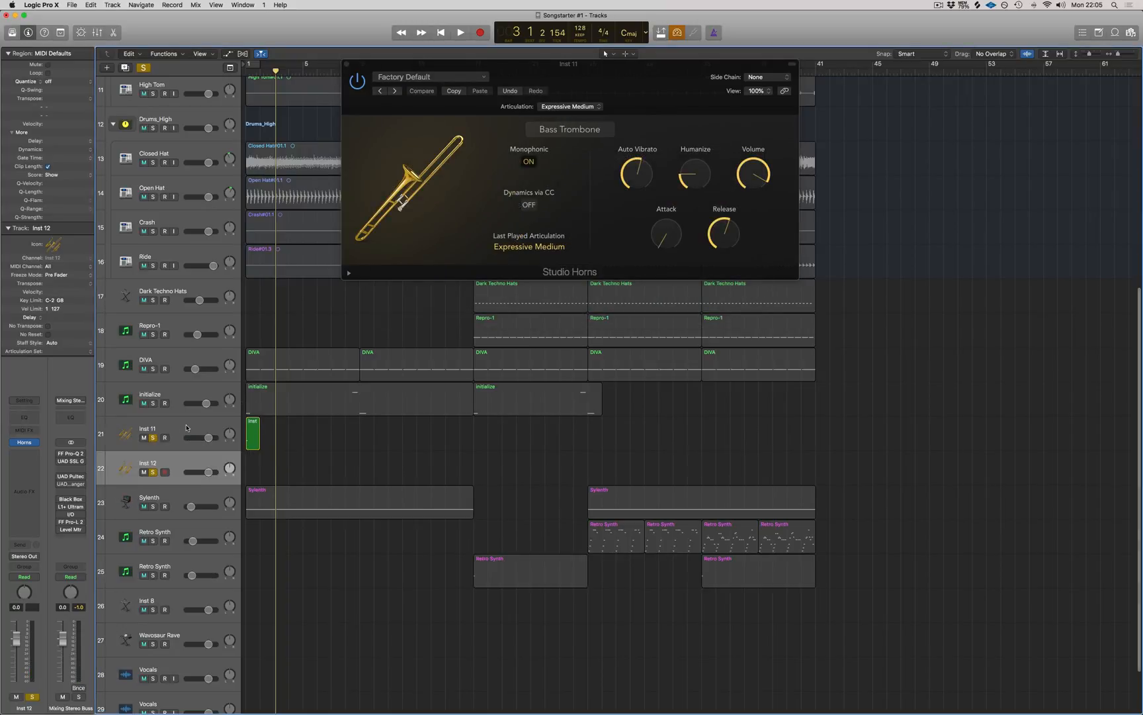
- Close the Inst 11 plug-in window and set the Studio Horns instrument on Inst 12 to Trombone 3
left_click_drag(528, 60, 683, 70)
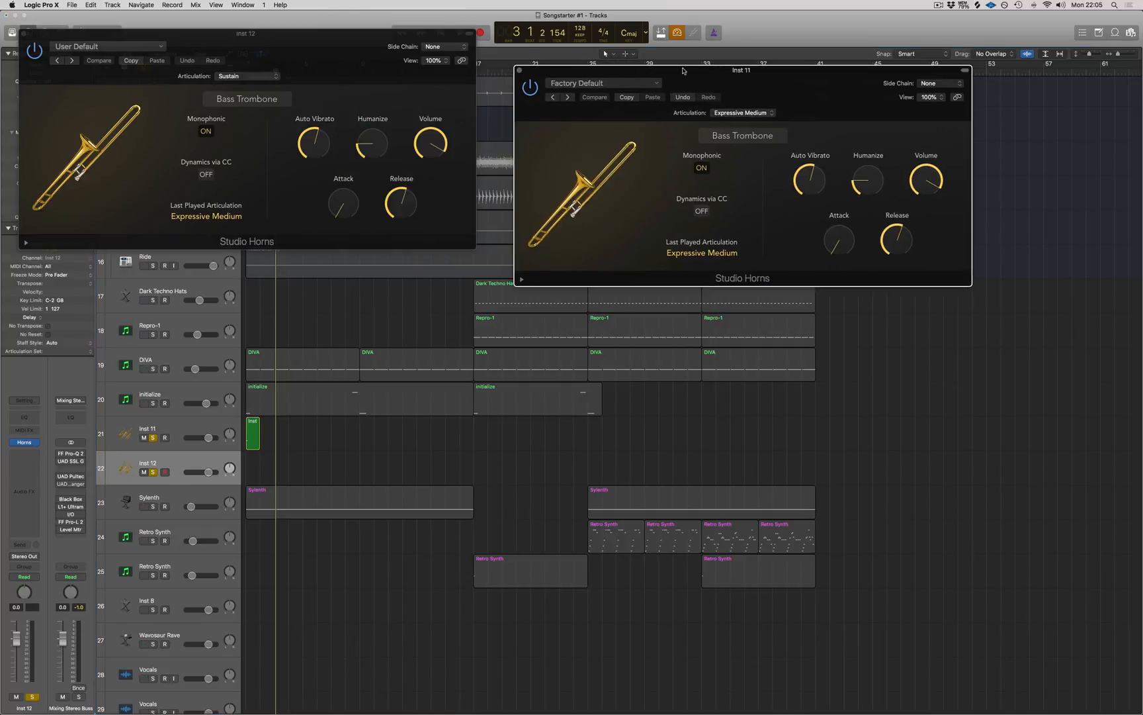
left_click(519, 71)
left_click_drag(315, 46, 705, 137)
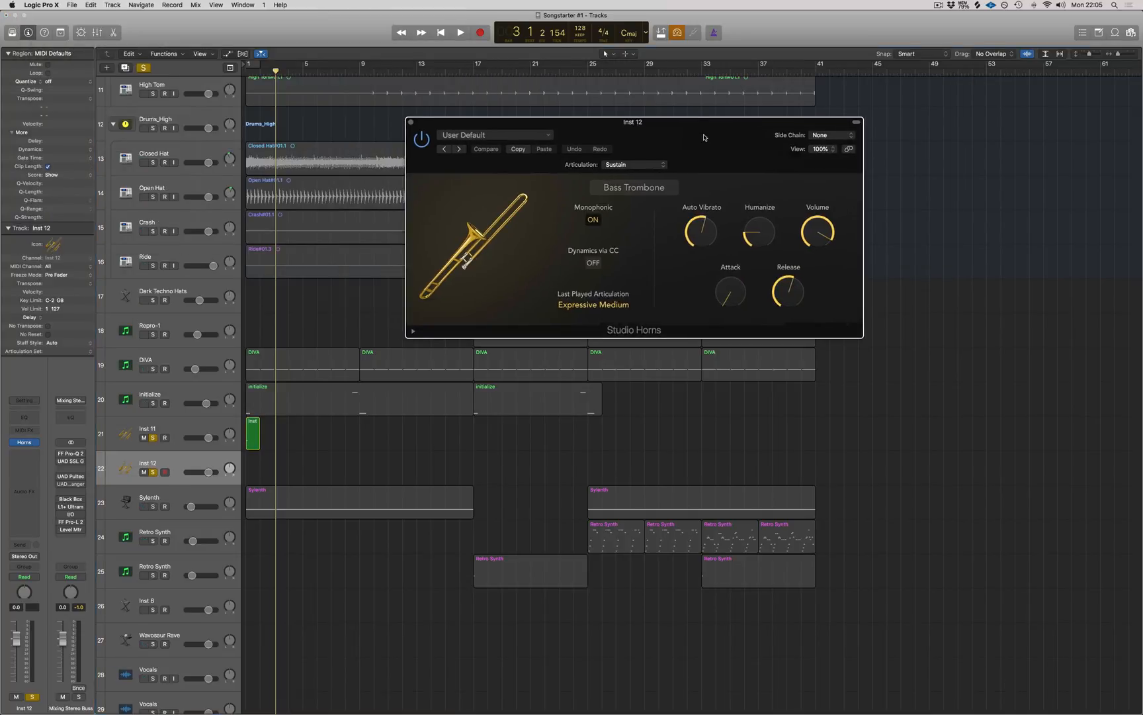
left_click(648, 189)
left_click(686, 350)
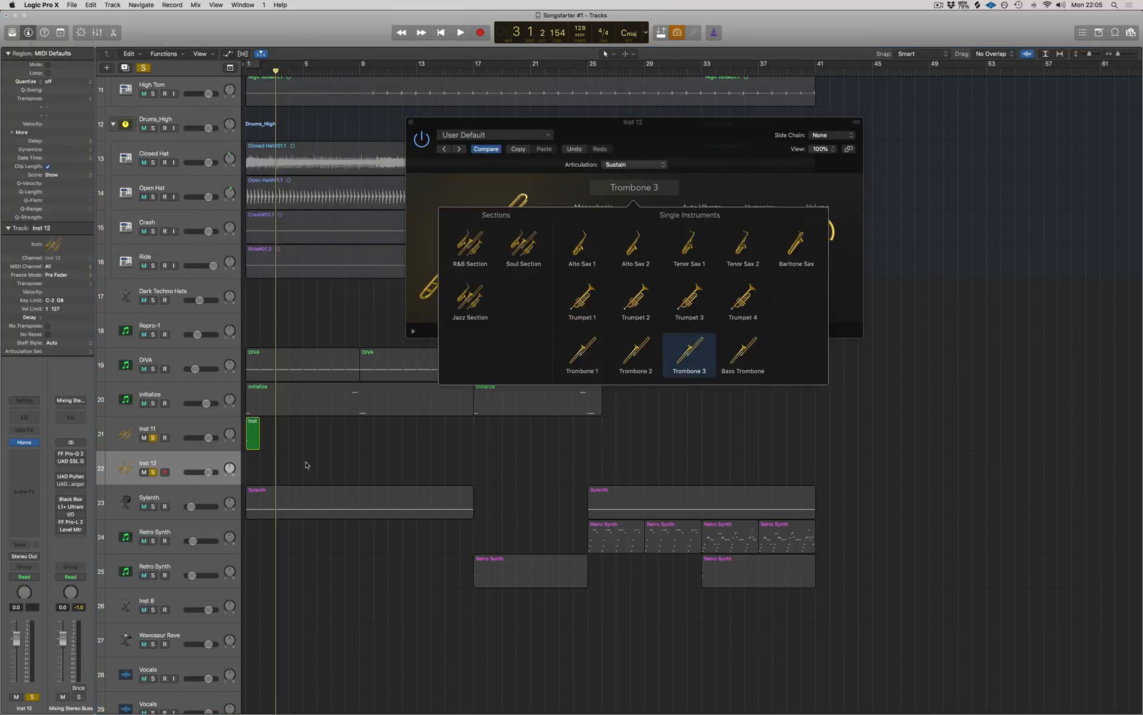
- Copy the one-bar region from Inst 11 to the start of Inst 12 and check its note in the Piano Roll
left_click_drag(253, 433, 256, 471)
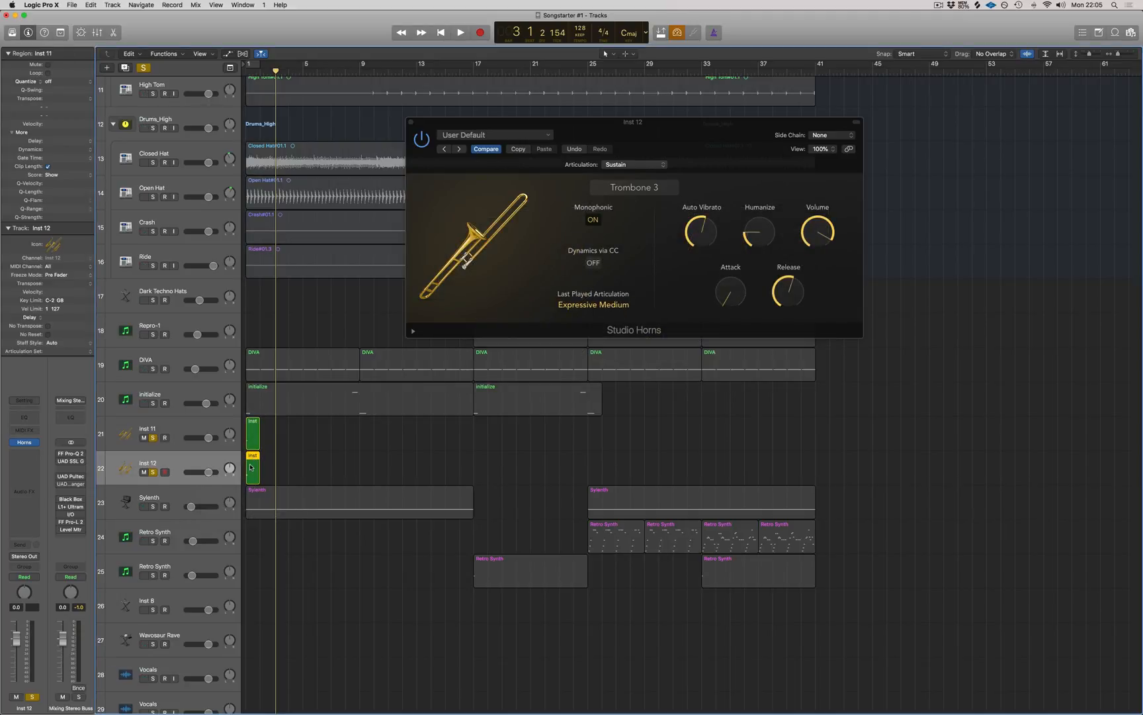
double_click(257, 477)
left_click_drag(272, 647, 221, 590)
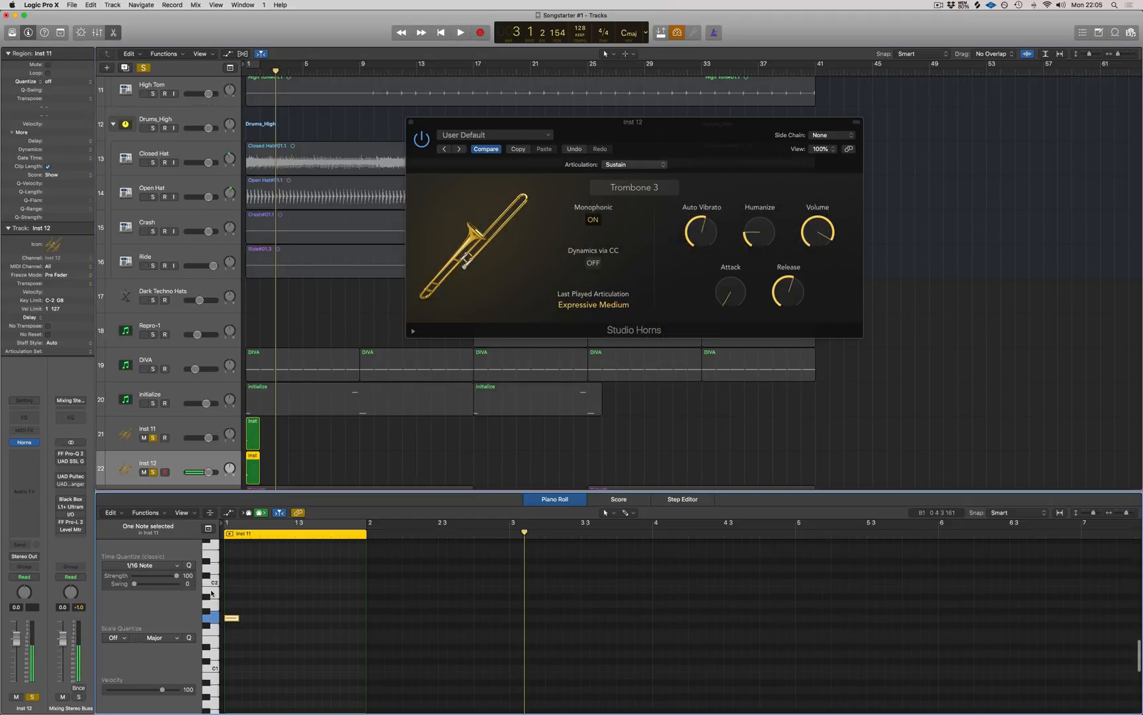
left_click(278, 605)
key("e")
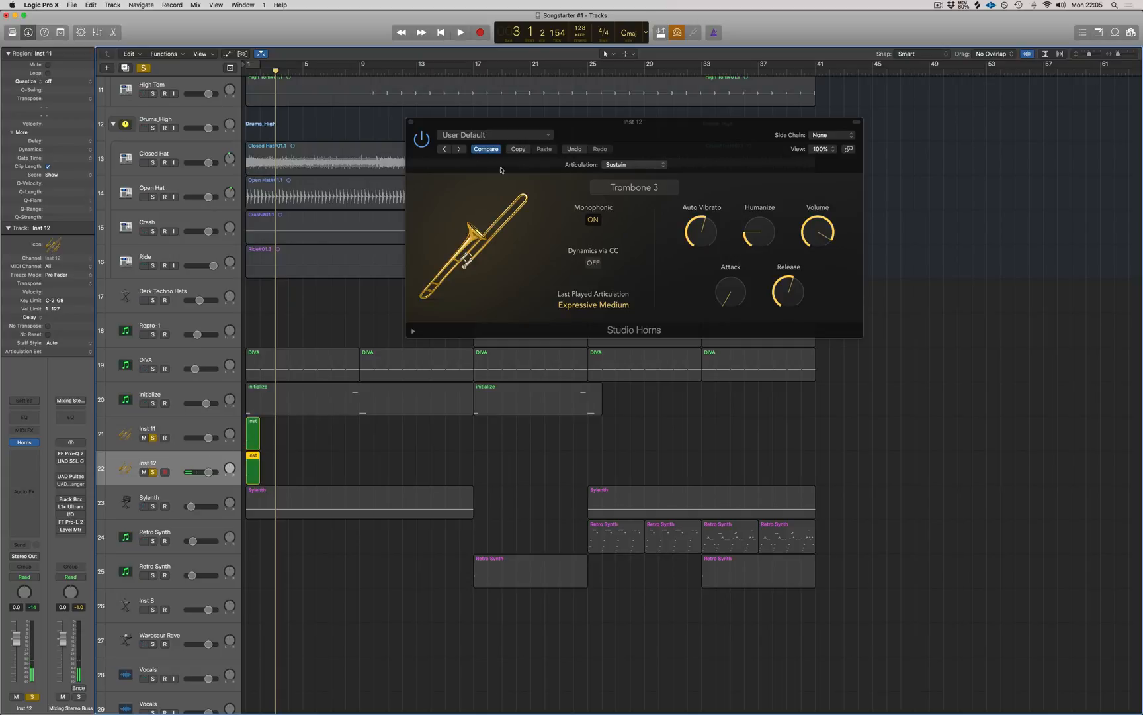
- Create one new software instrument track with Studio Horns in stereo, using Output 1 + 2
left_click(108, 68)
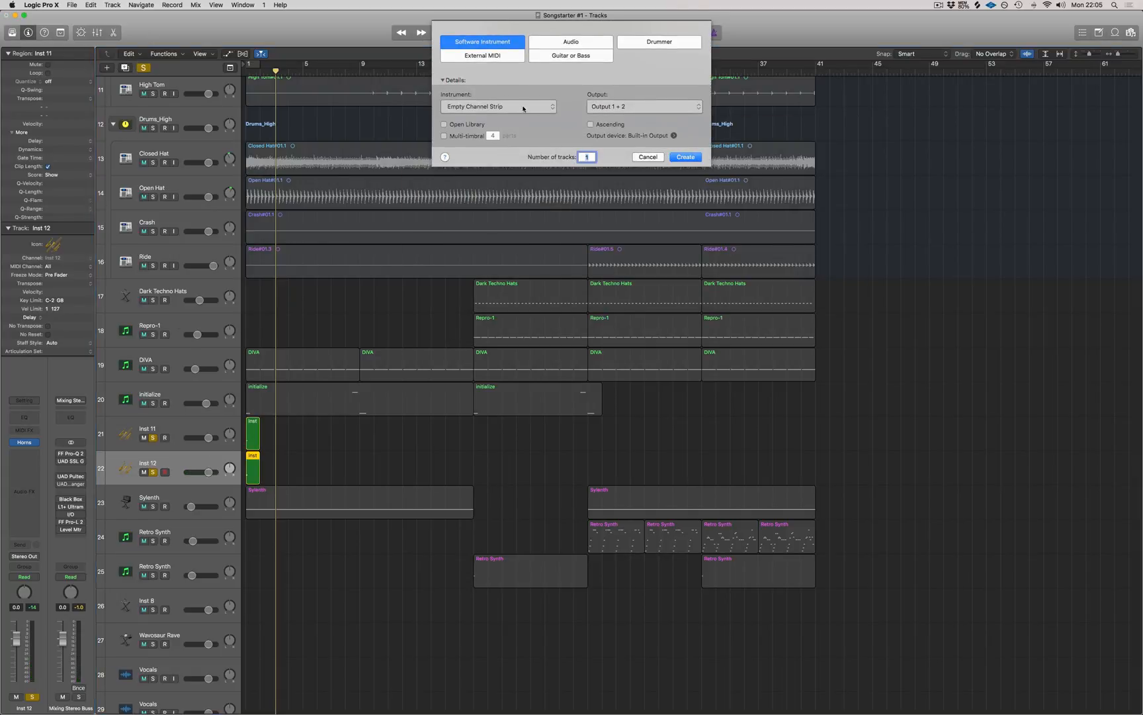
left_click(524, 109)
mouse_move(526, 228)
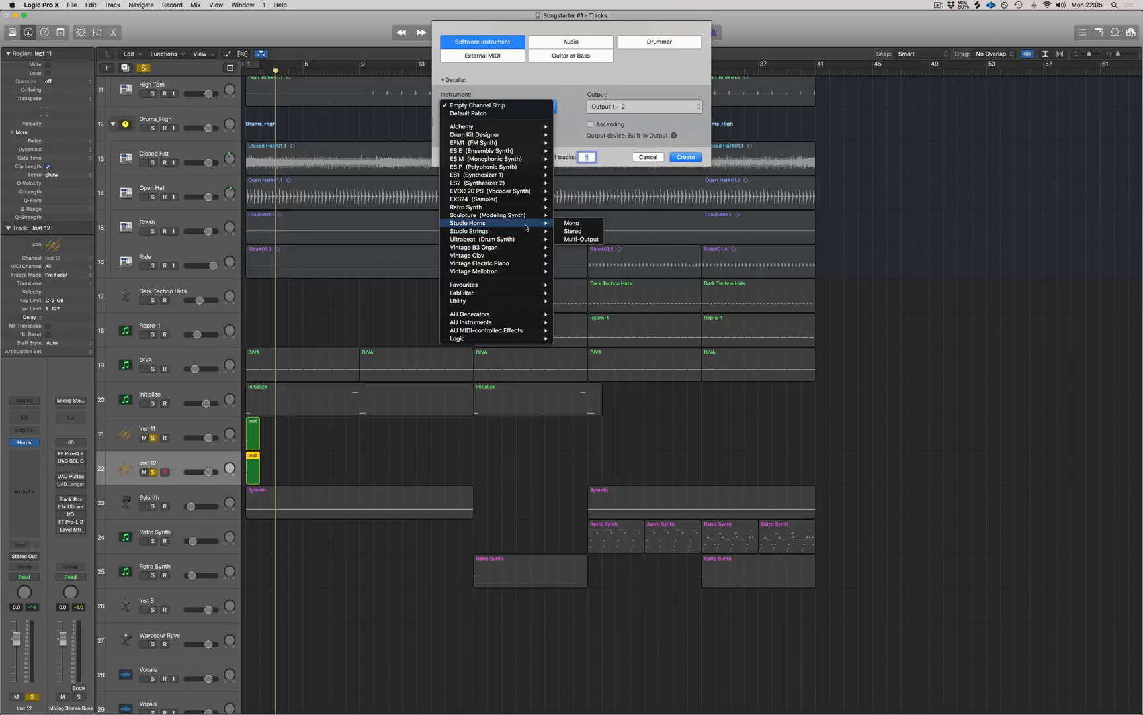
left_click(570, 233)
left_click(686, 156)
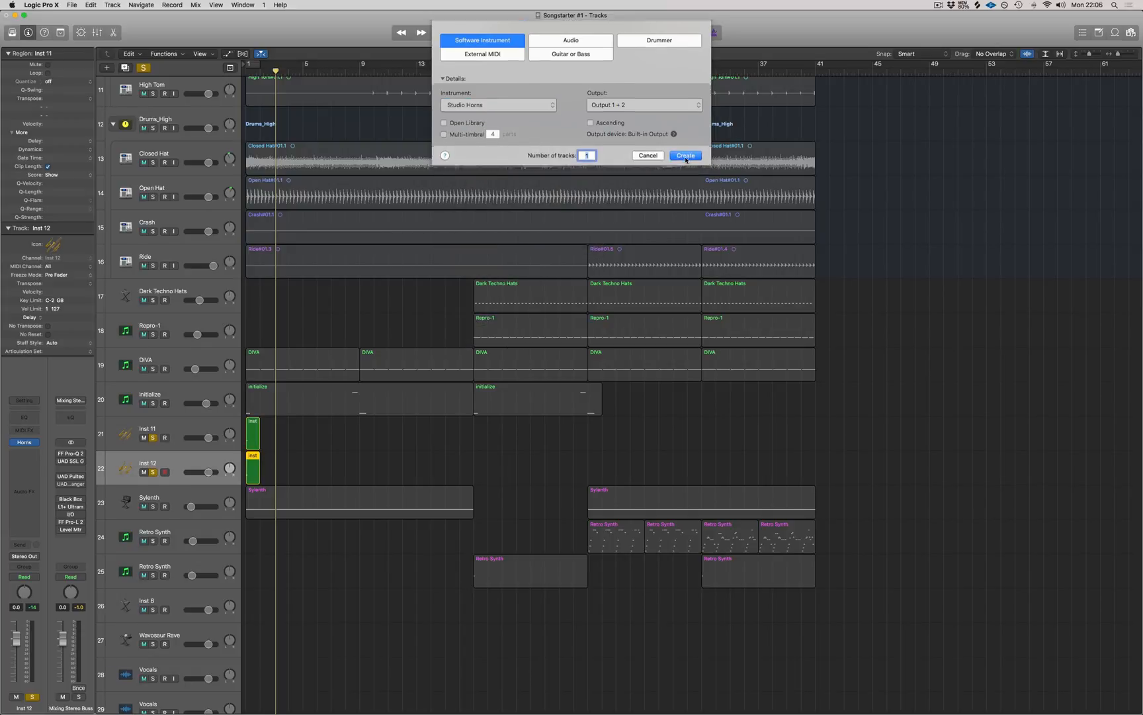
- Clear away the Inst 12 plug-in window and set the new track's Studio Horns instrument to Trumpet 3
left_click_drag(584, 135, 718, 126)
left_click(546, 112)
left_click_drag(341, 51, 764, 160)
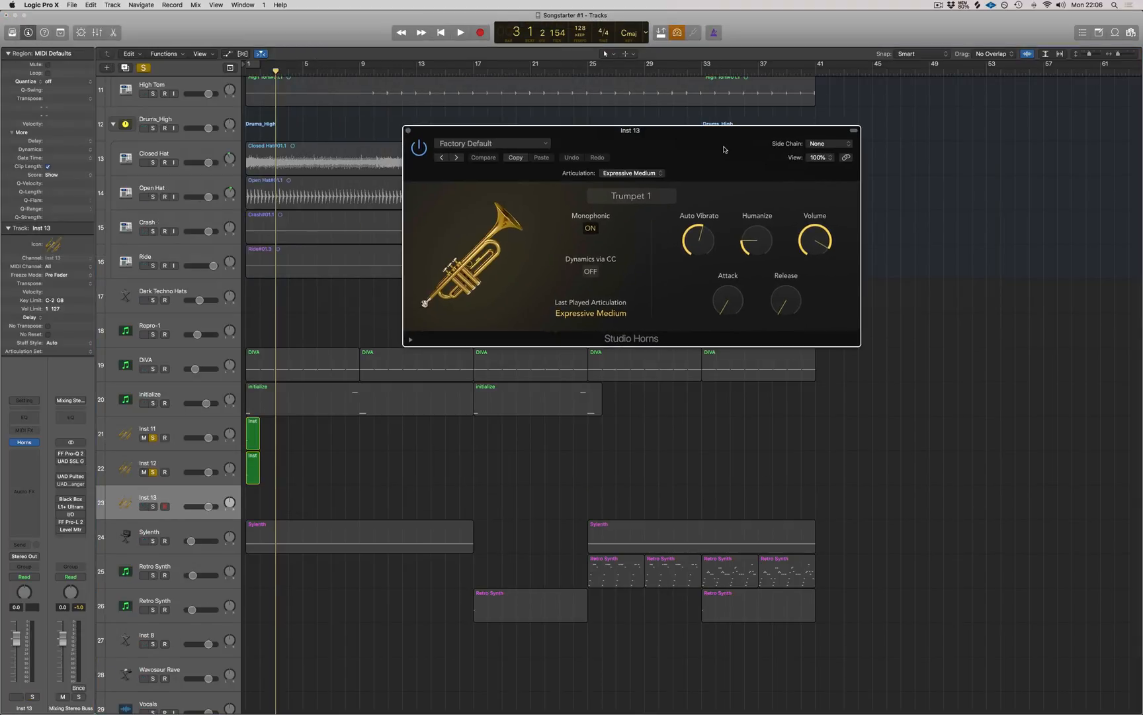
left_click(629, 197)
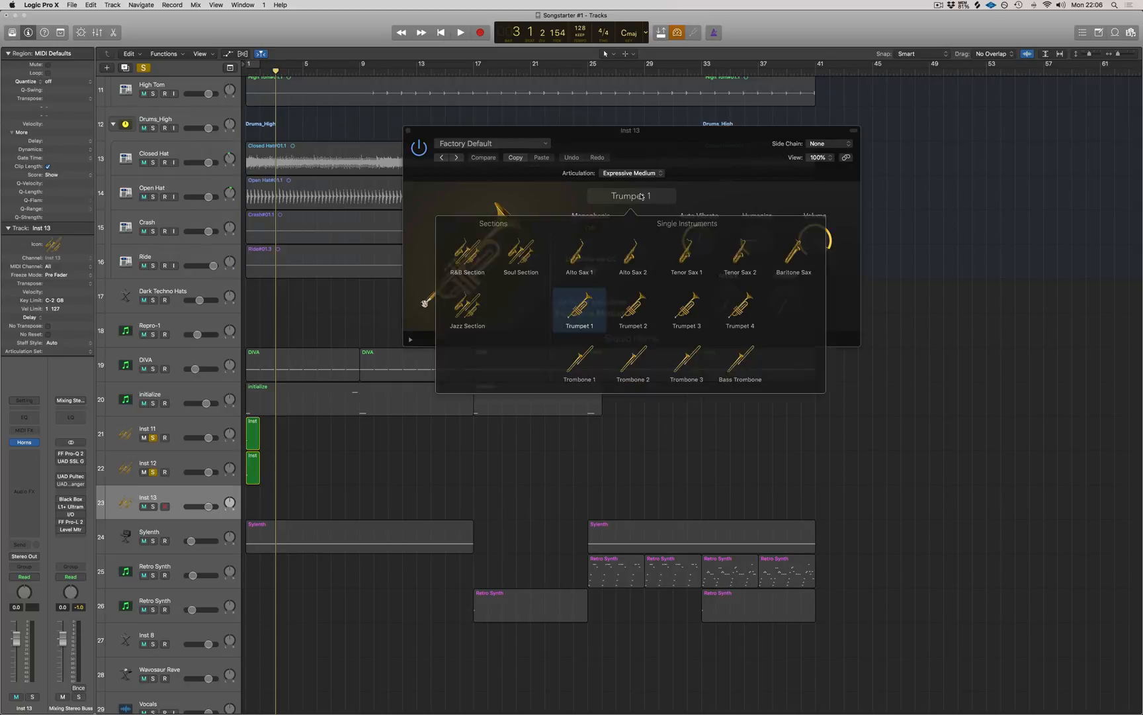
left_click(636, 197)
left_click(638, 197)
left_click(688, 306)
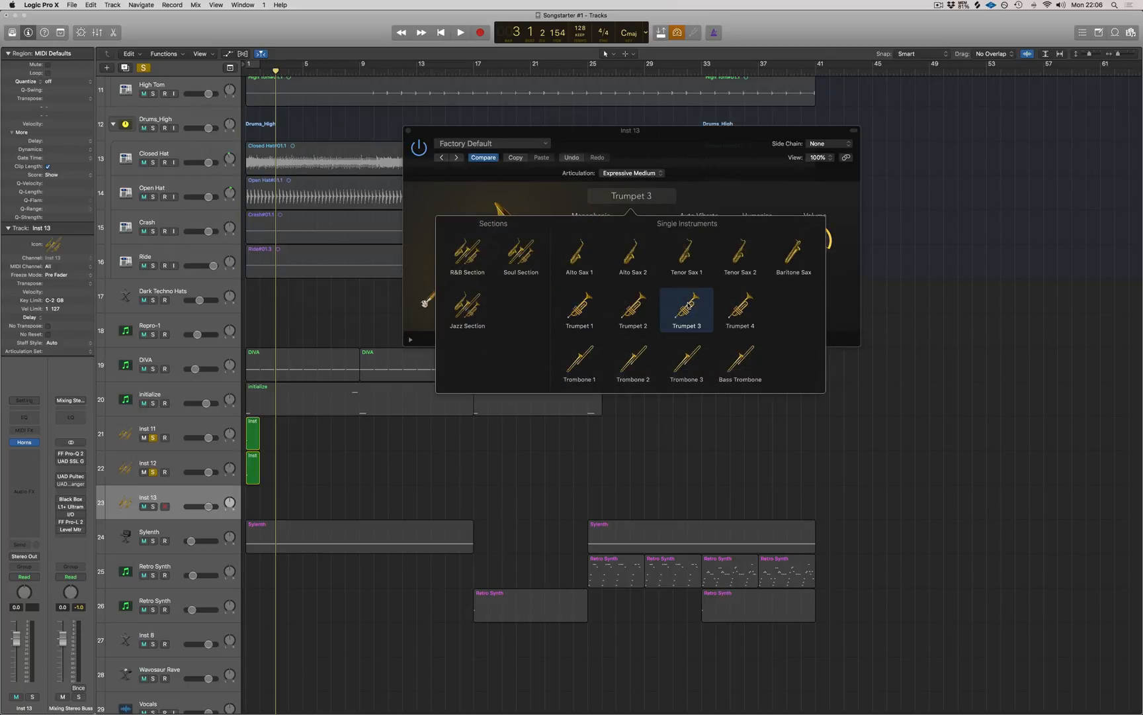
left_click_drag(416, 134, 446, 133)
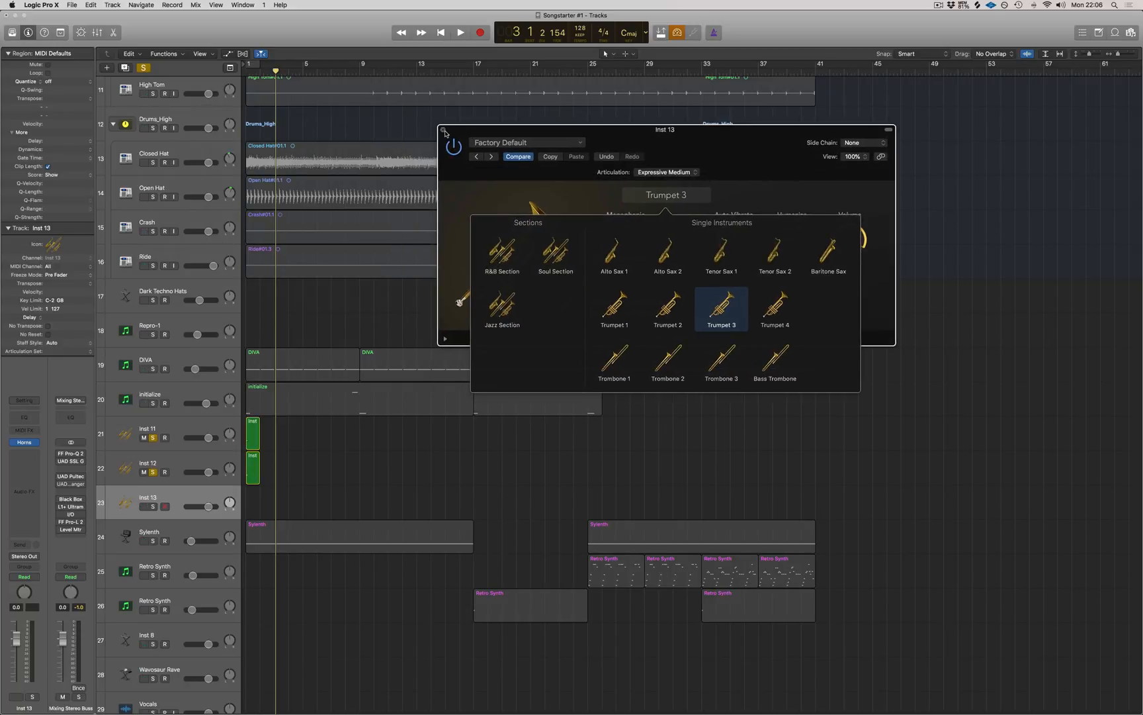
left_click(446, 132)
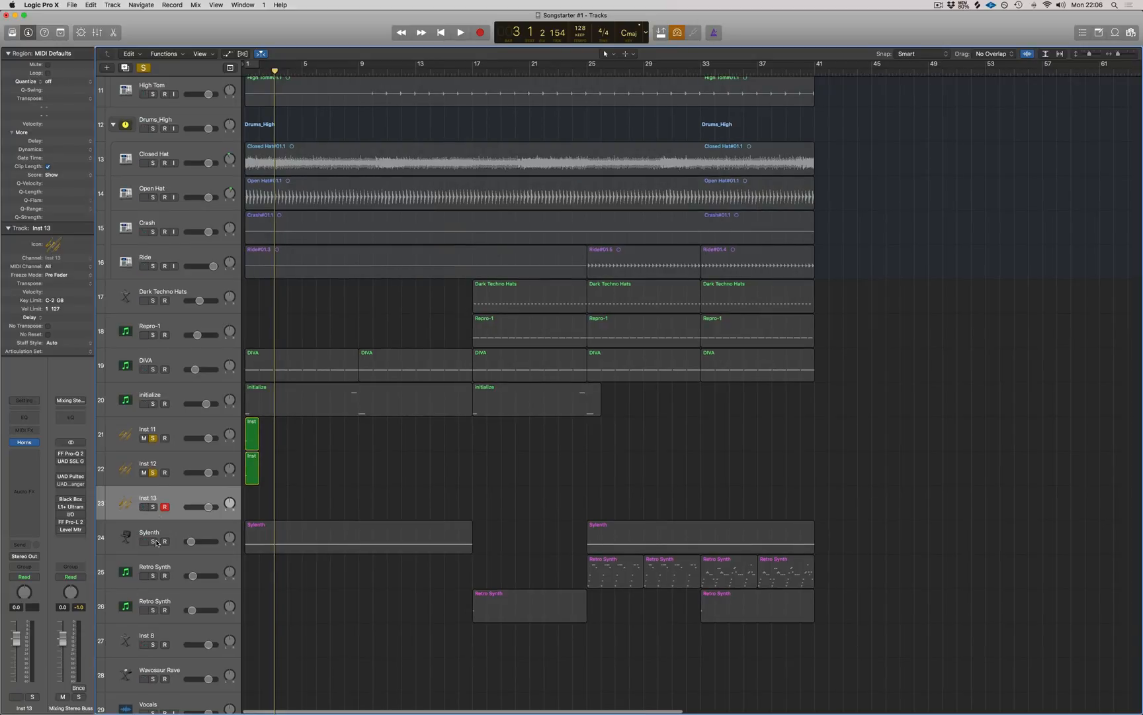
- Solo Inst 13 and raise the Release of its Studio Horns trumpet to about 49%
left_click(153, 508)
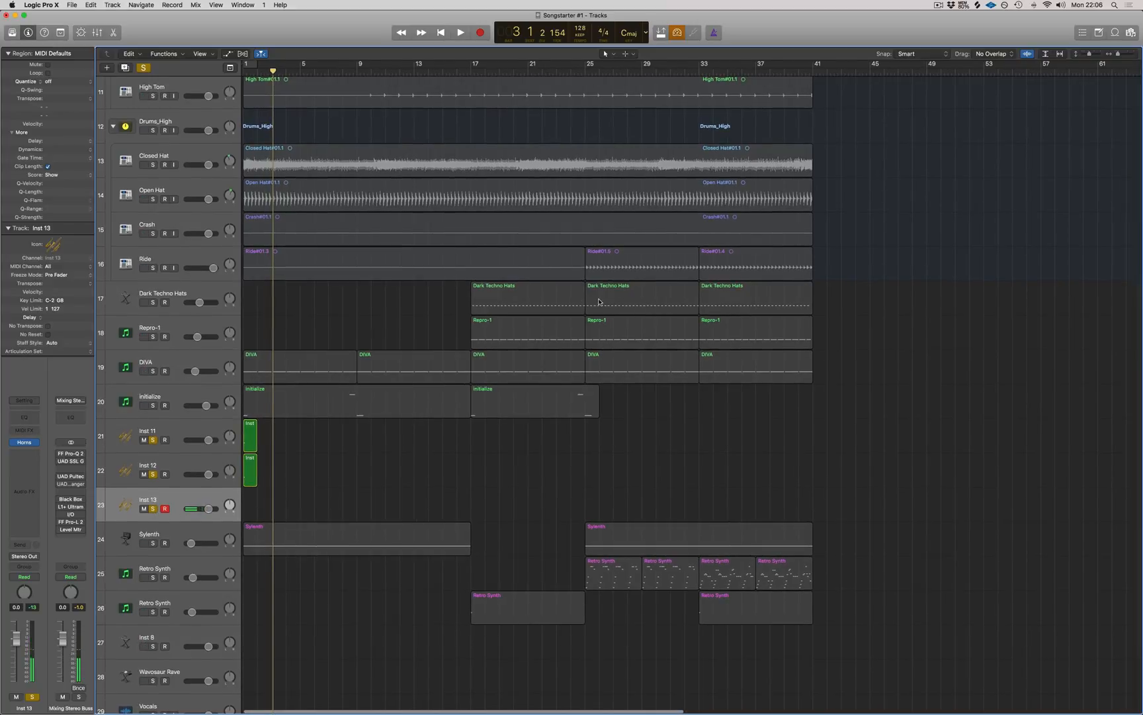
left_click(24, 442)
left_click_drag(824, 292, 823, 240)
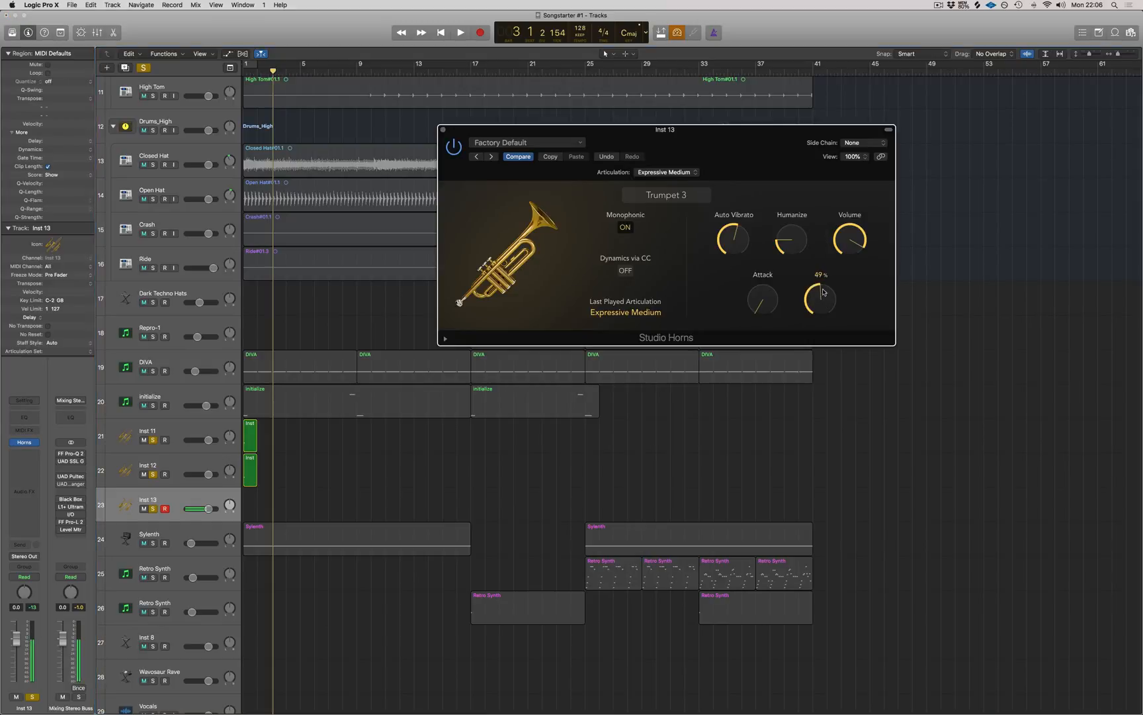
left_click(442, 129)
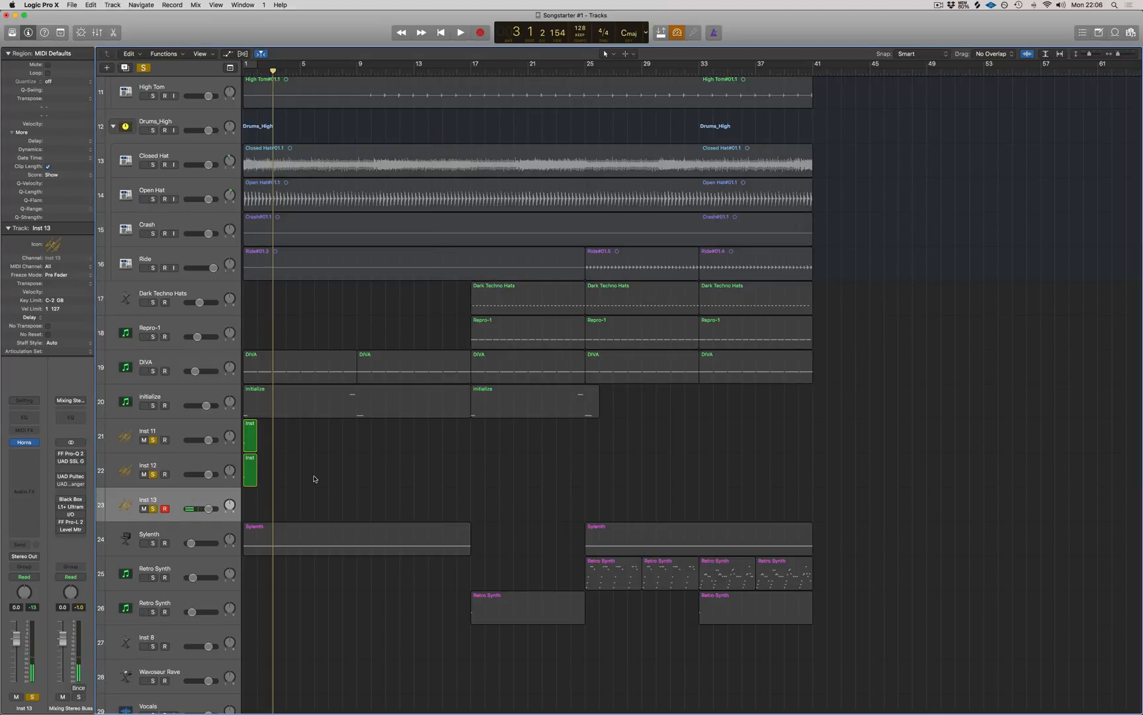
- Copy the one-bar region from Inst 12 to Inst 13 and transpose its note up one octave to G2
left_click_drag(250, 476, 252, 498)
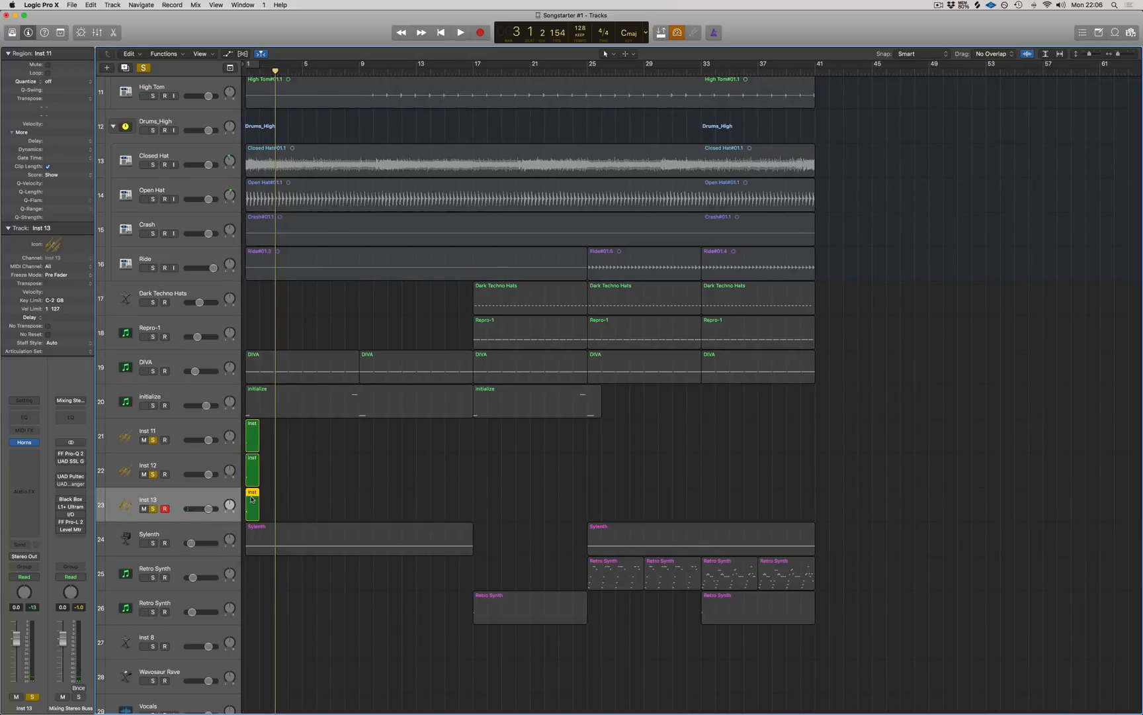
double_click(251, 499)
left_click_drag(291, 662, 223, 594)
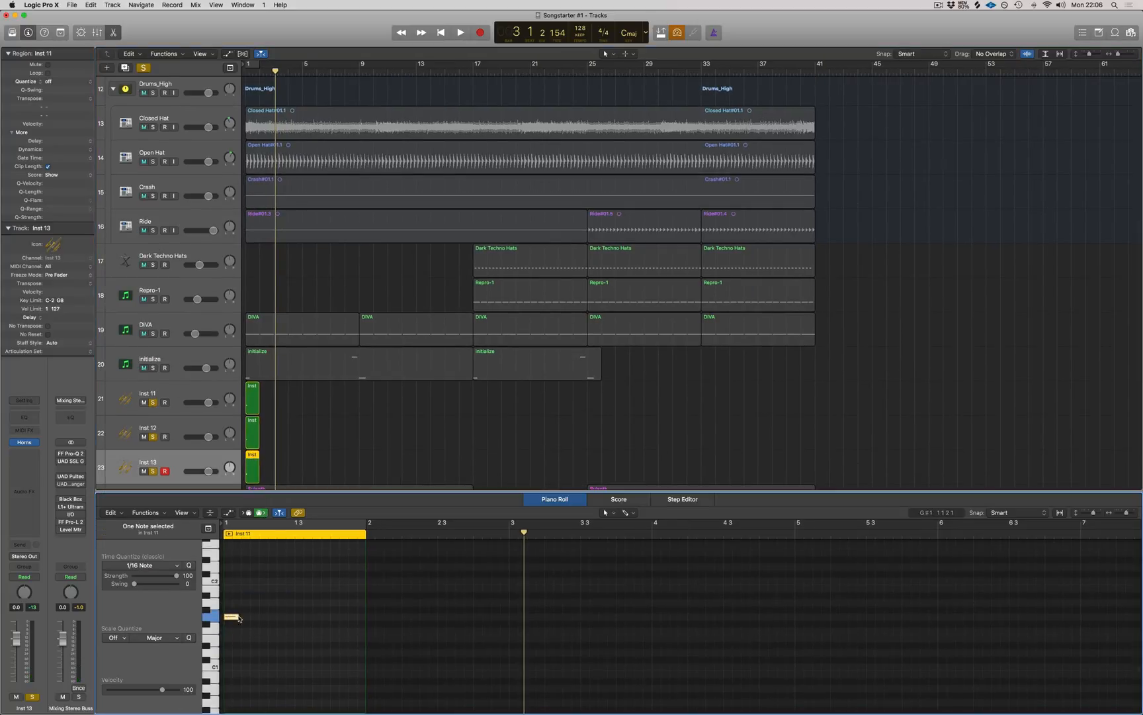
scroll(233, 639, "up", 3)
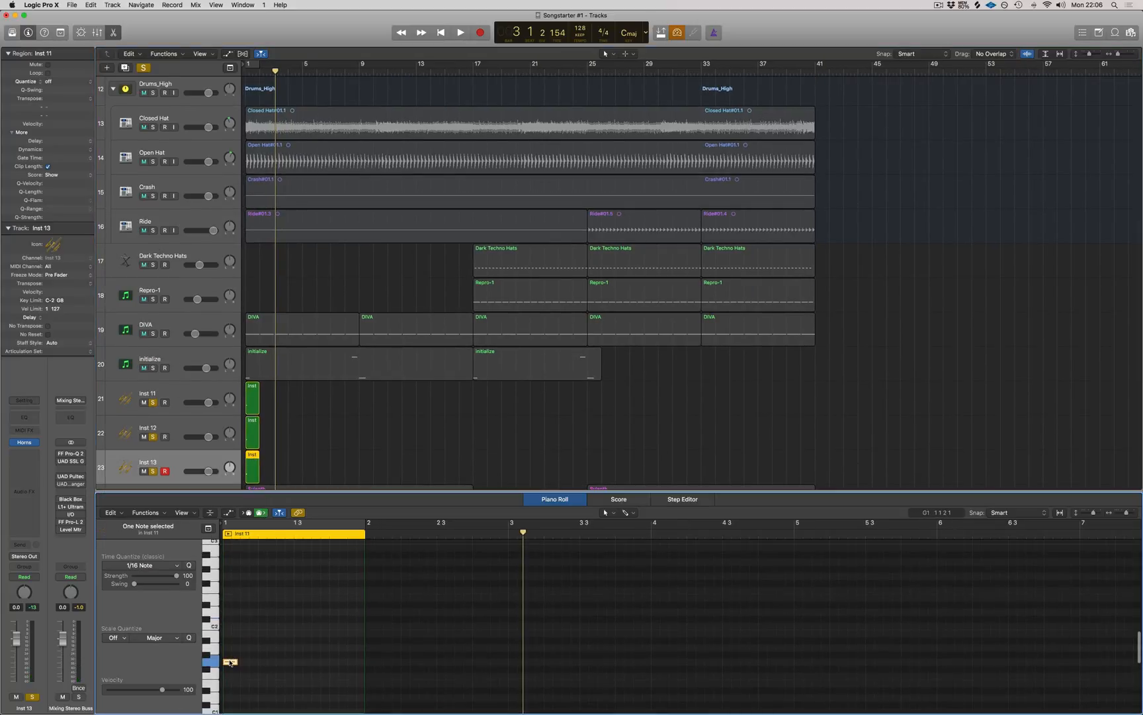
left_click_drag(229, 662, 229, 577)
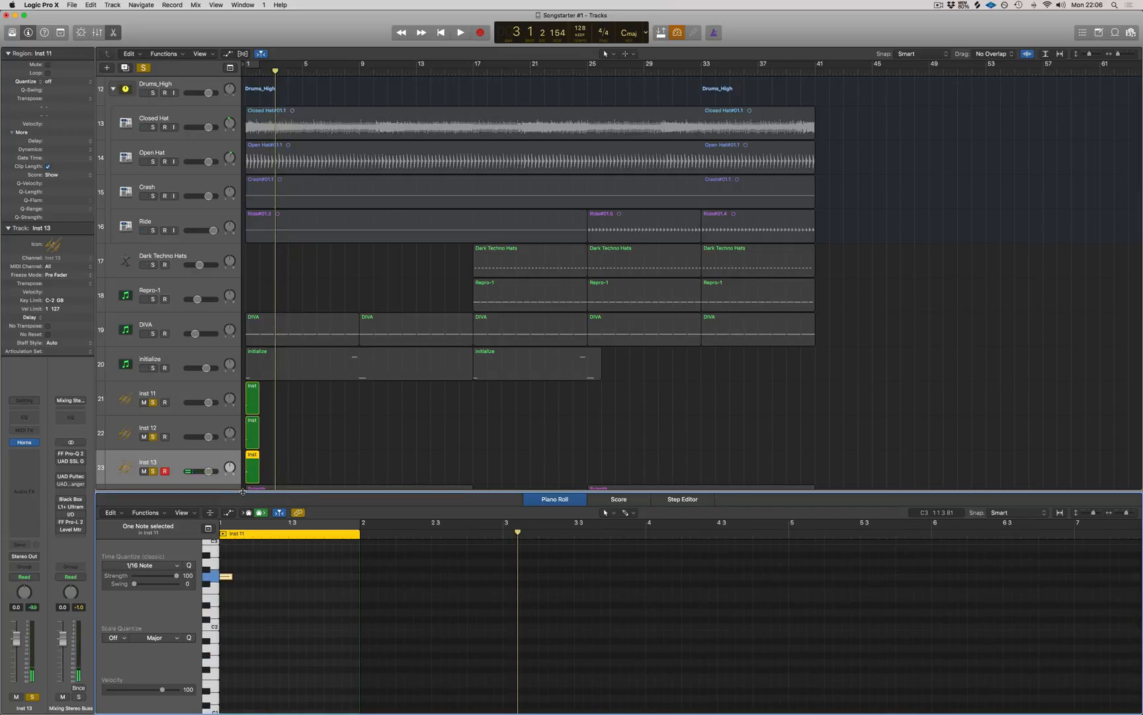
- Duplicate the Inst 13 track with its settings and change the duplicate's Studio Horns instrument to Trumpet 4
key("super+d")
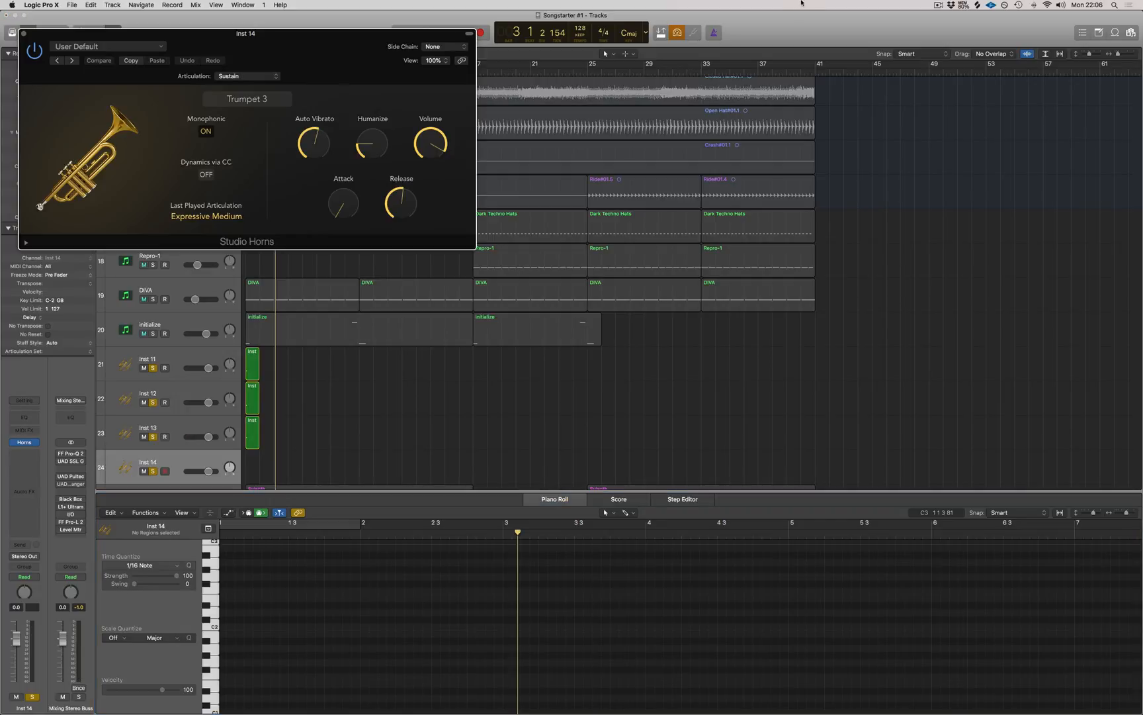
left_click(249, 99)
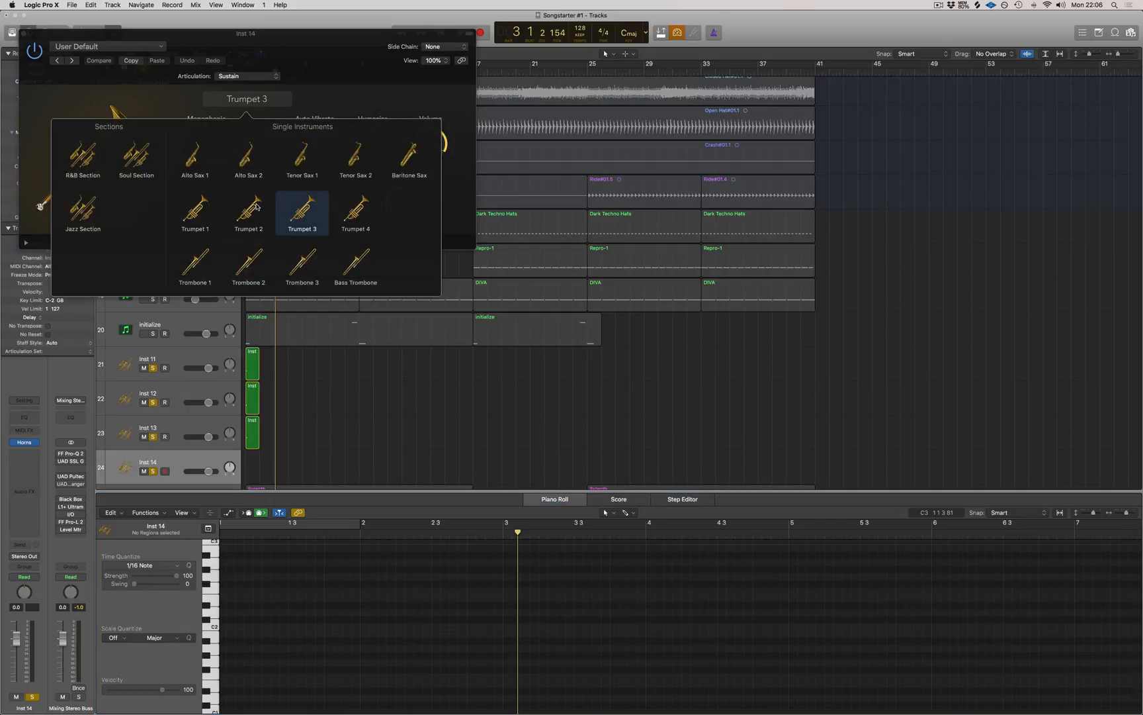
left_click(362, 220)
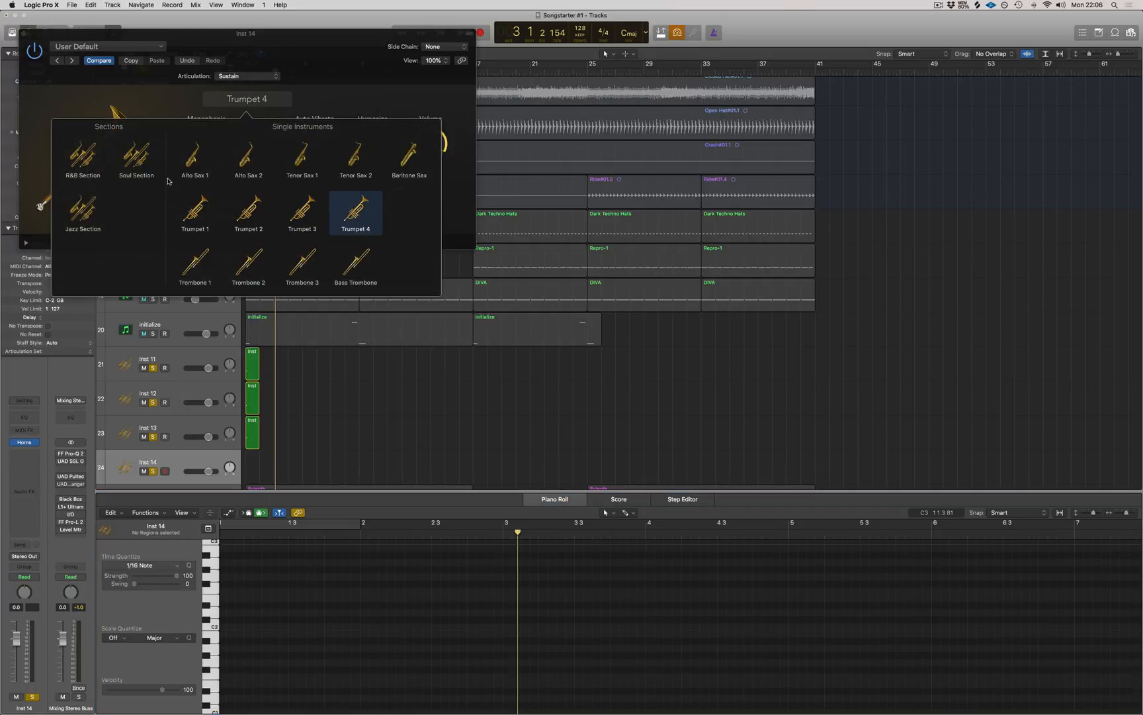
left_click(23, 34)
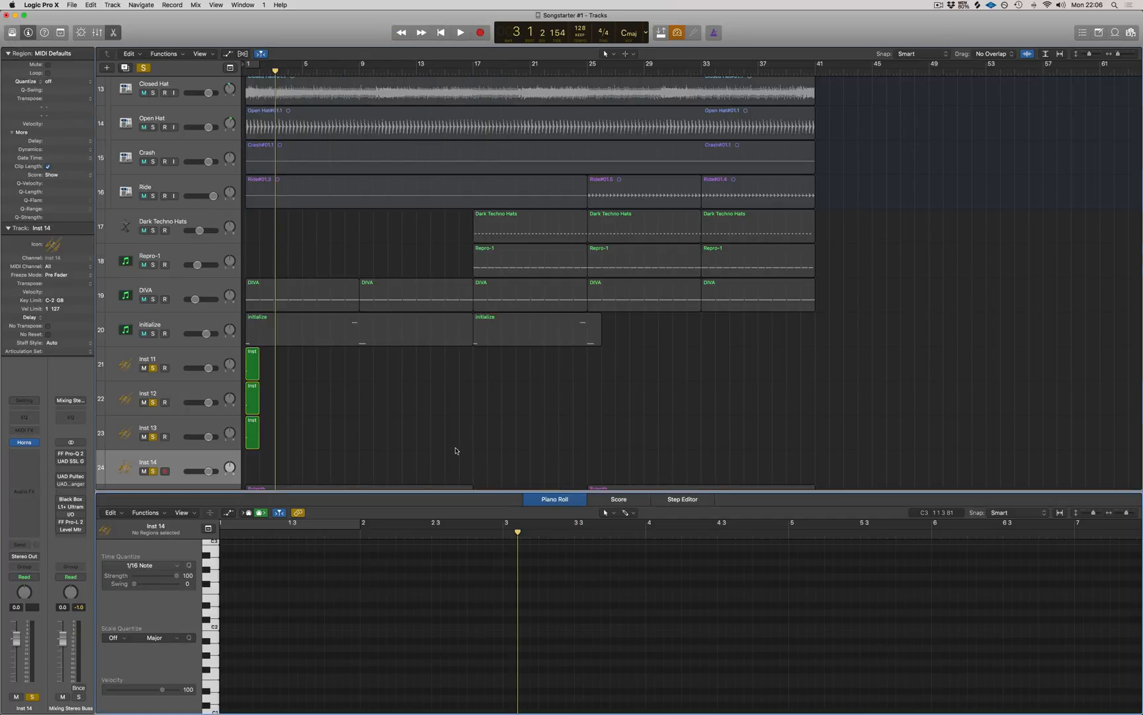
- Copy the one-bar region from Inst 13 to the start of Inst 14 and close the Piano Roll
mouse_move(249, 436)
left_mouse_down()
mouse_move(251, 457)
mouse_move(256, 438)
left_mouse_up()
scroll(258, 446, "up", 1)
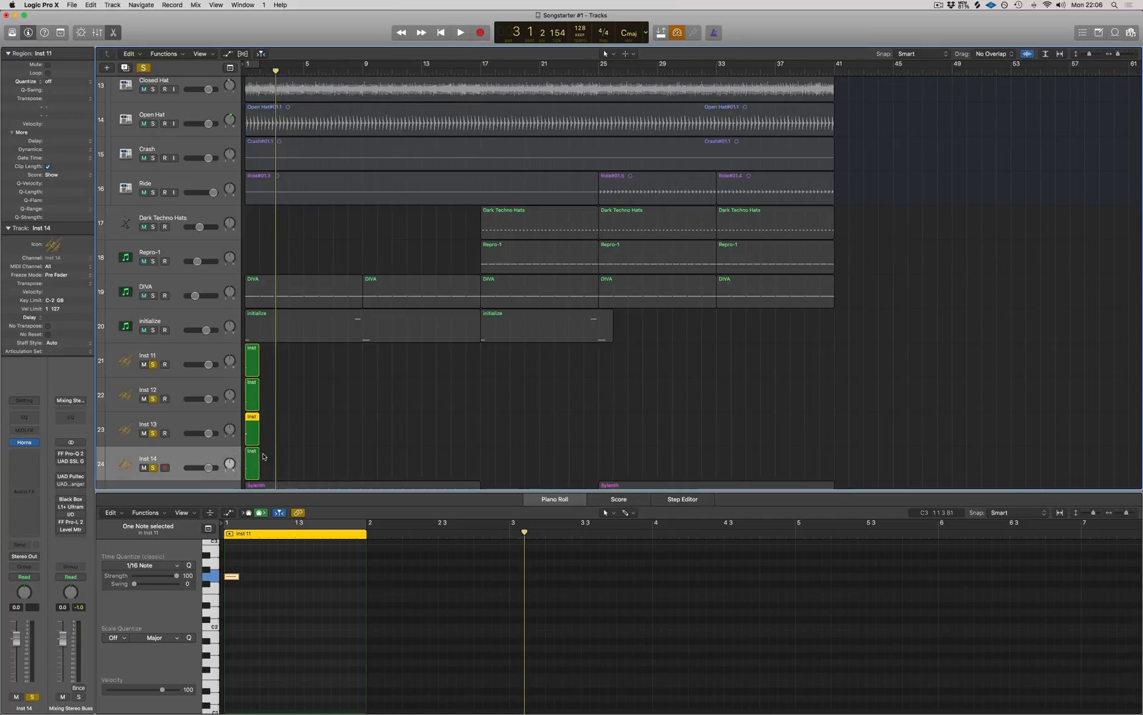
key("e")
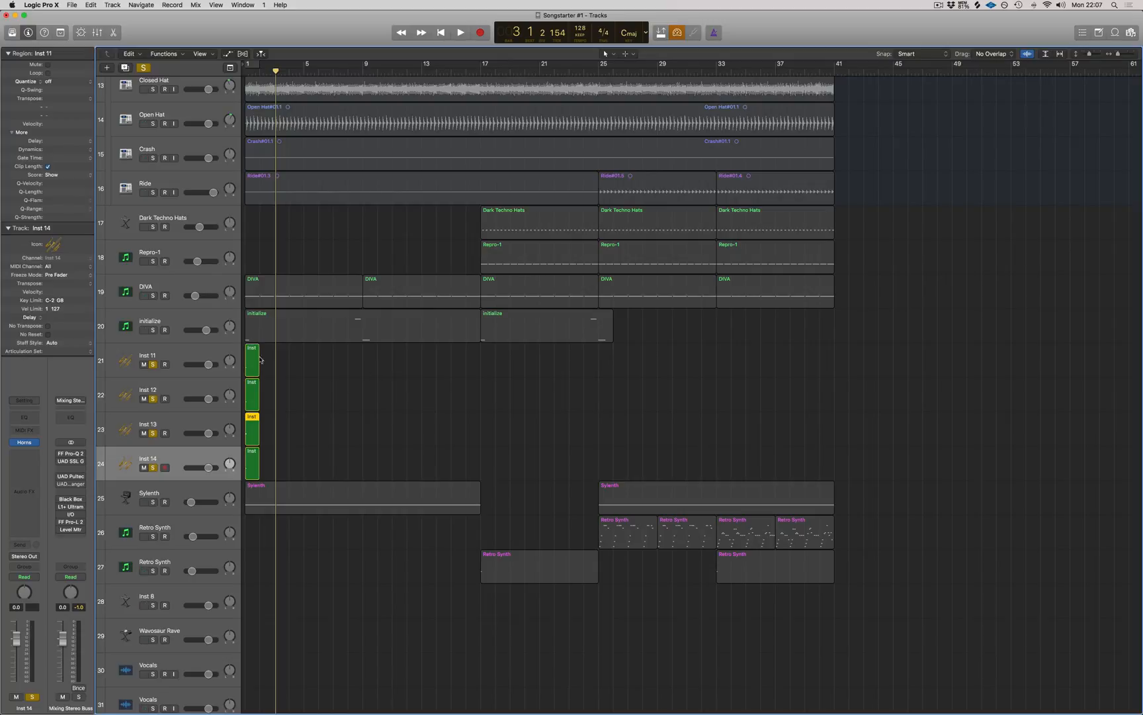
- Spread the four horn tracks across the stereo field, with Inst 14 panned to +27, and review the panning in the Mixer
left_click_drag(233, 361, 233, 385)
key("x")
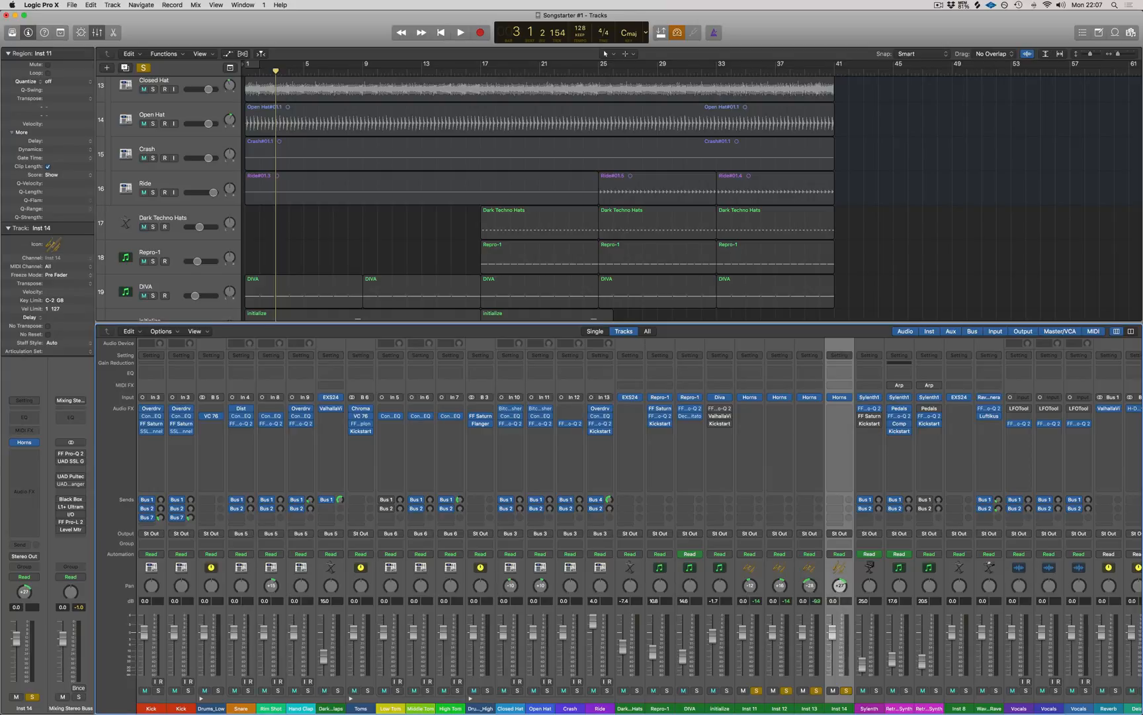
key("x")
- Group the initialize track and the horn tracks Inst 11 through Inst 14 into a Summing Stack
left_click(379, 408)
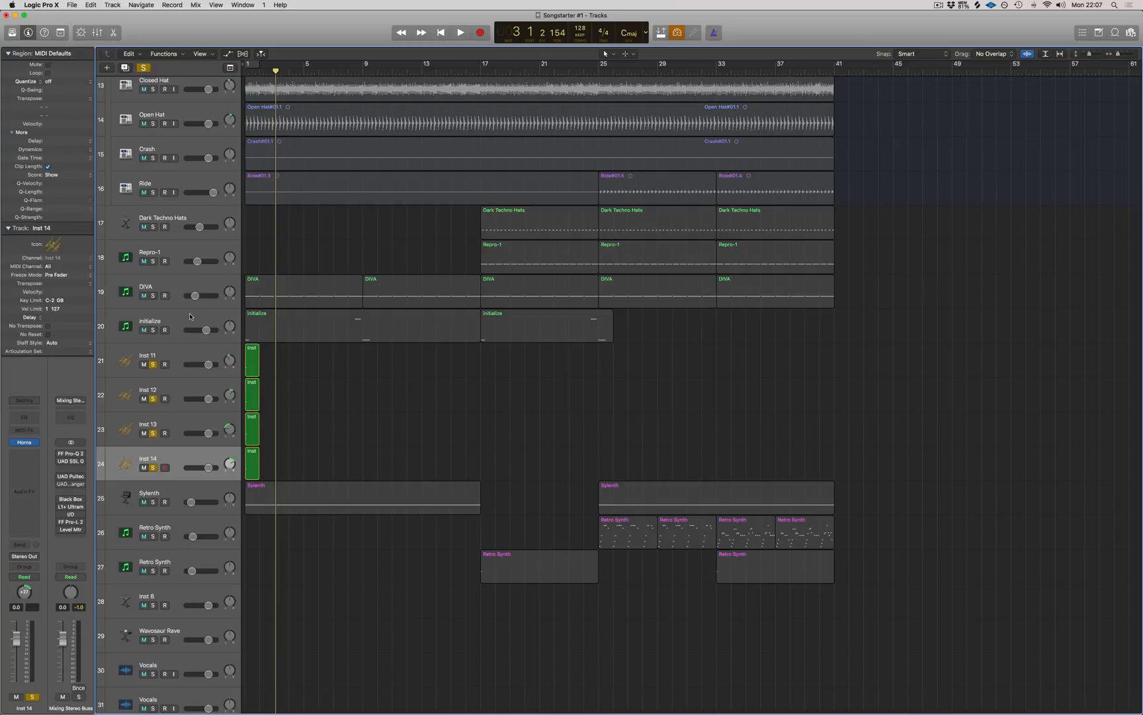
left_click(190, 316, "shift")
key("super+shift+d")
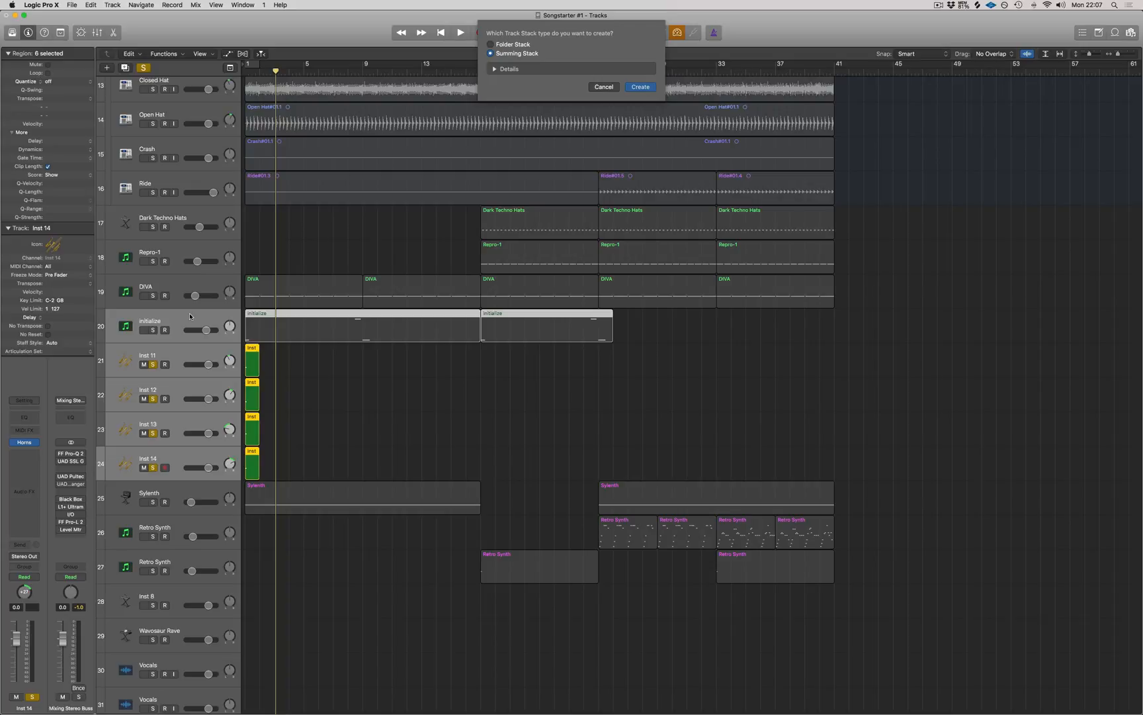
key("Return")
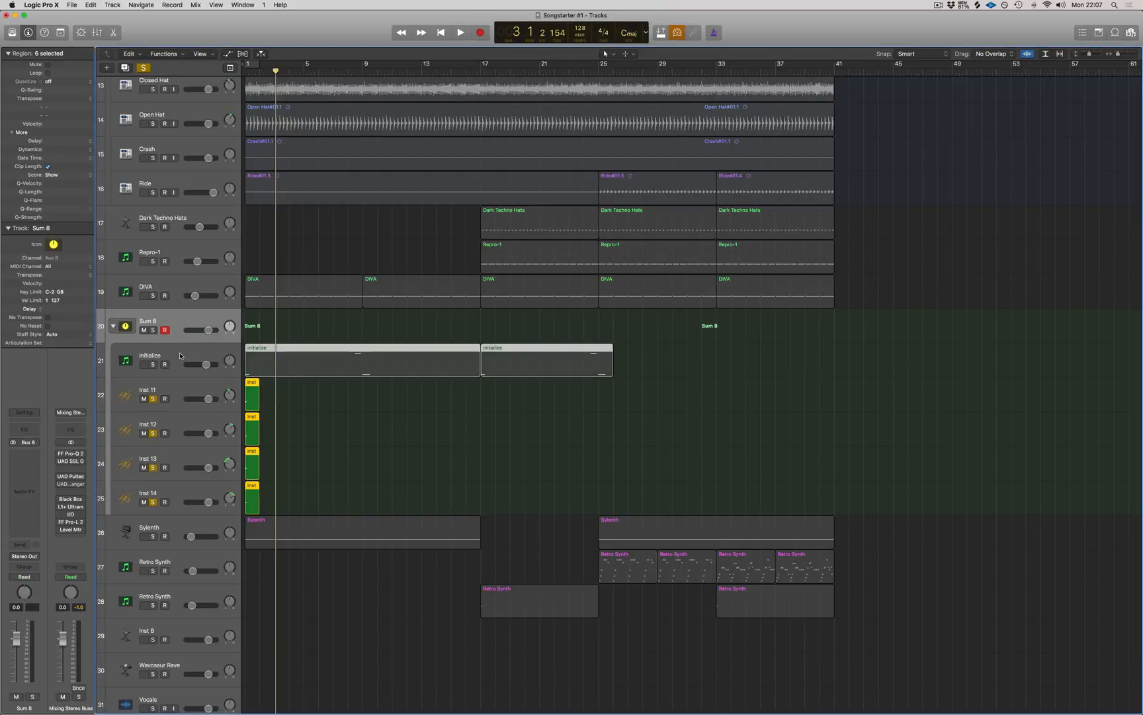
right_click(174, 281)
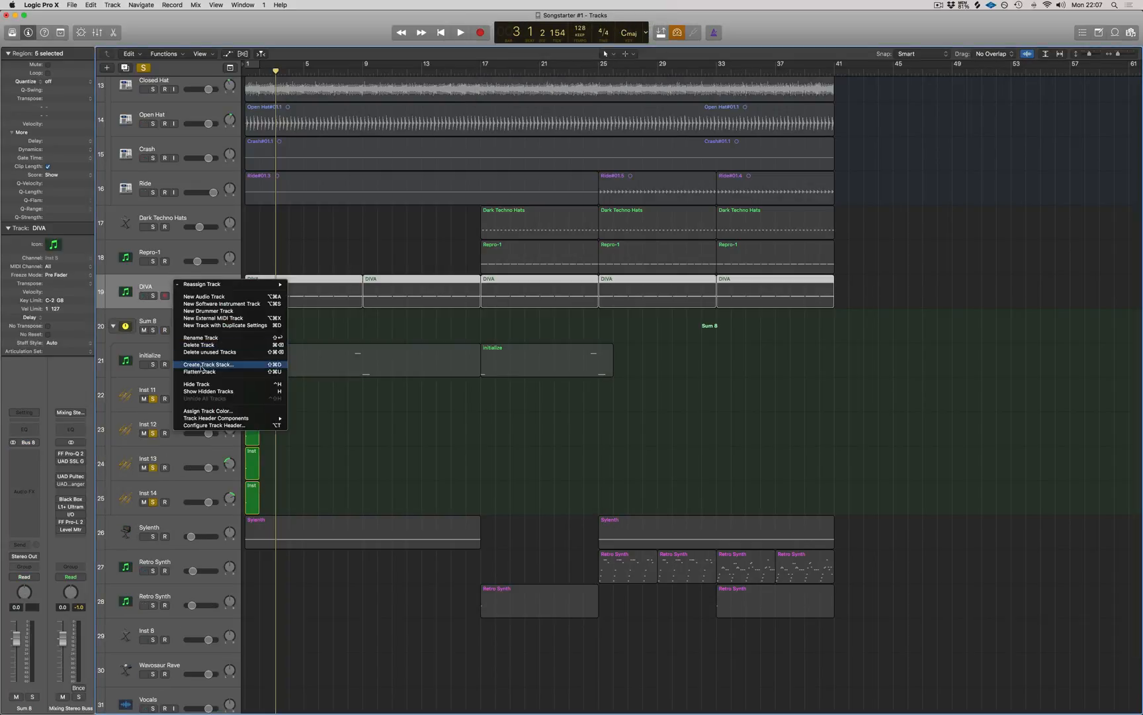
left_click(372, 424)
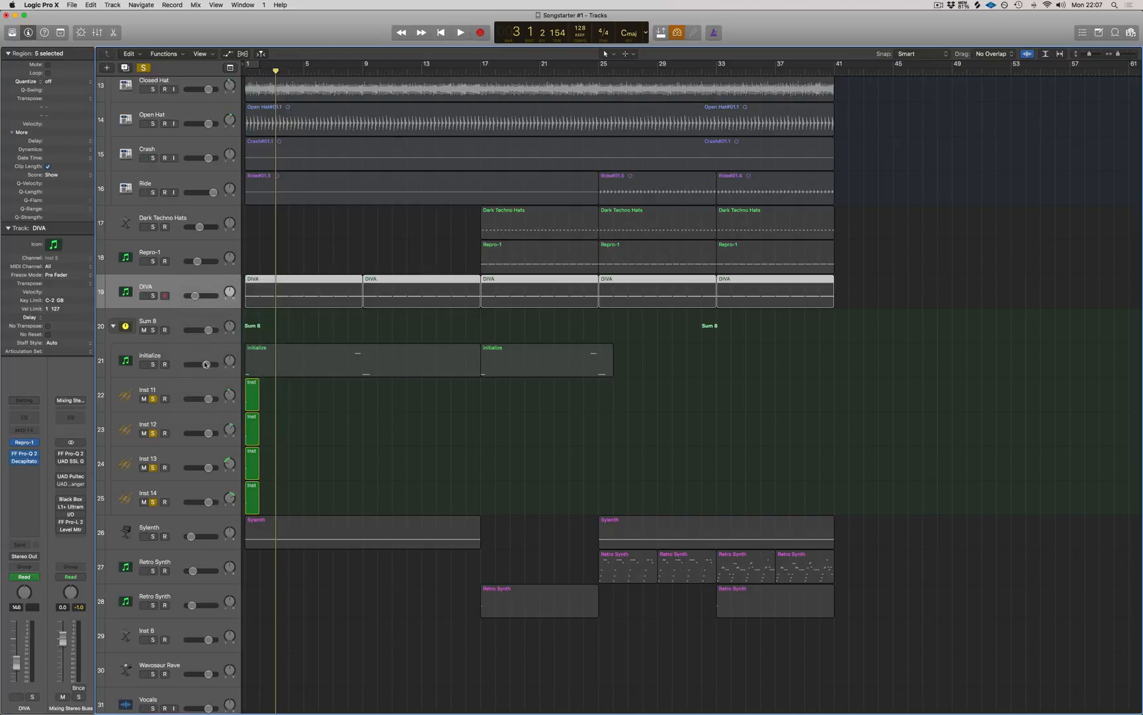
- Switch solo from the four individual horn tracks to the whole summing stack and play it back
left_click(167, 353)
left_click_drag(154, 399, 154, 501)
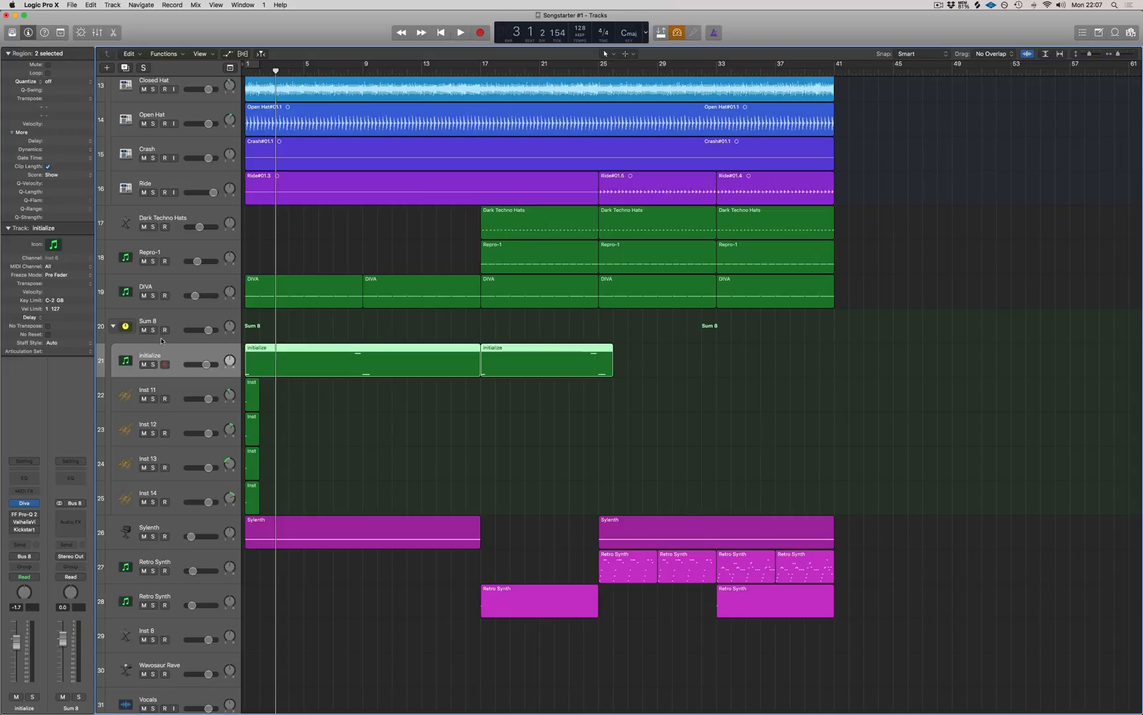
left_click(155, 331)
key("space")
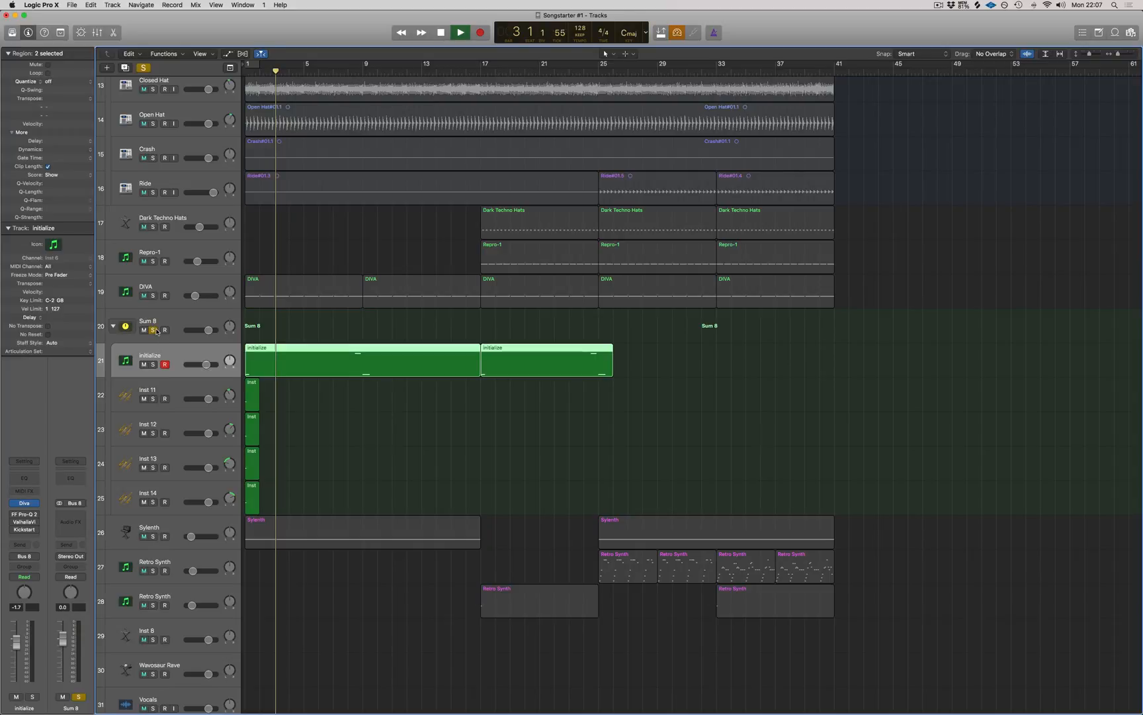
- Turn on cycle playback with a range from bar 1 to bar 5 and listen to the soloed summing stack
key("space")
key("c")
key("space")
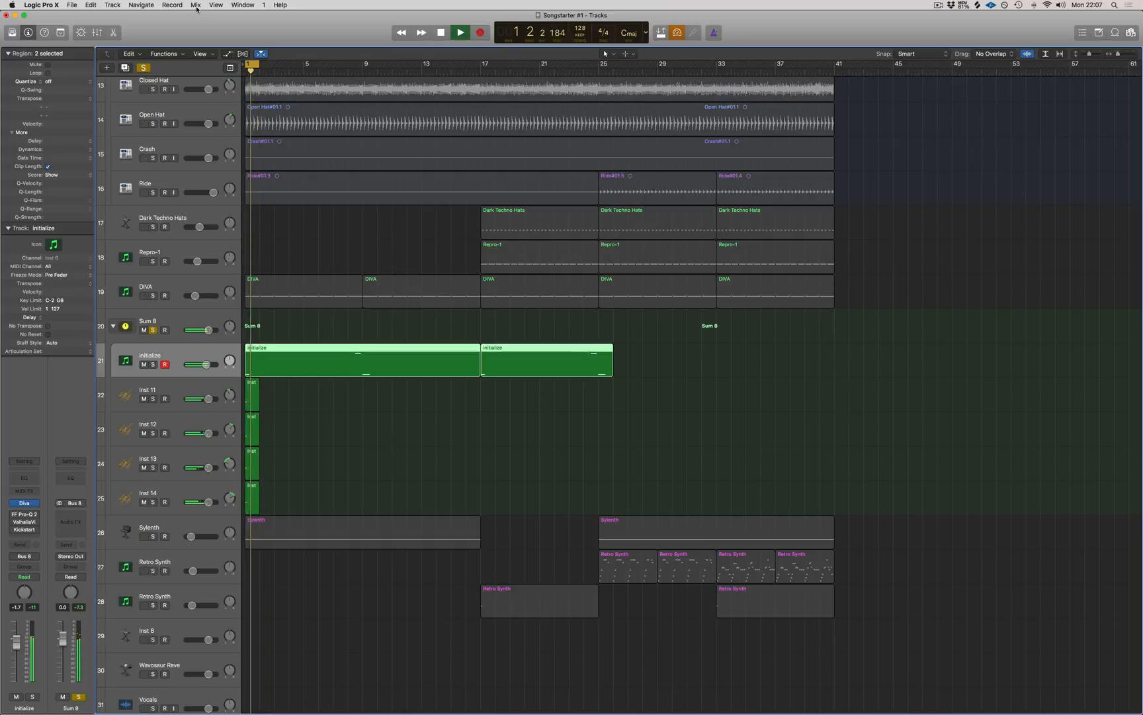
left_click_drag(259, 64, 305, 67)
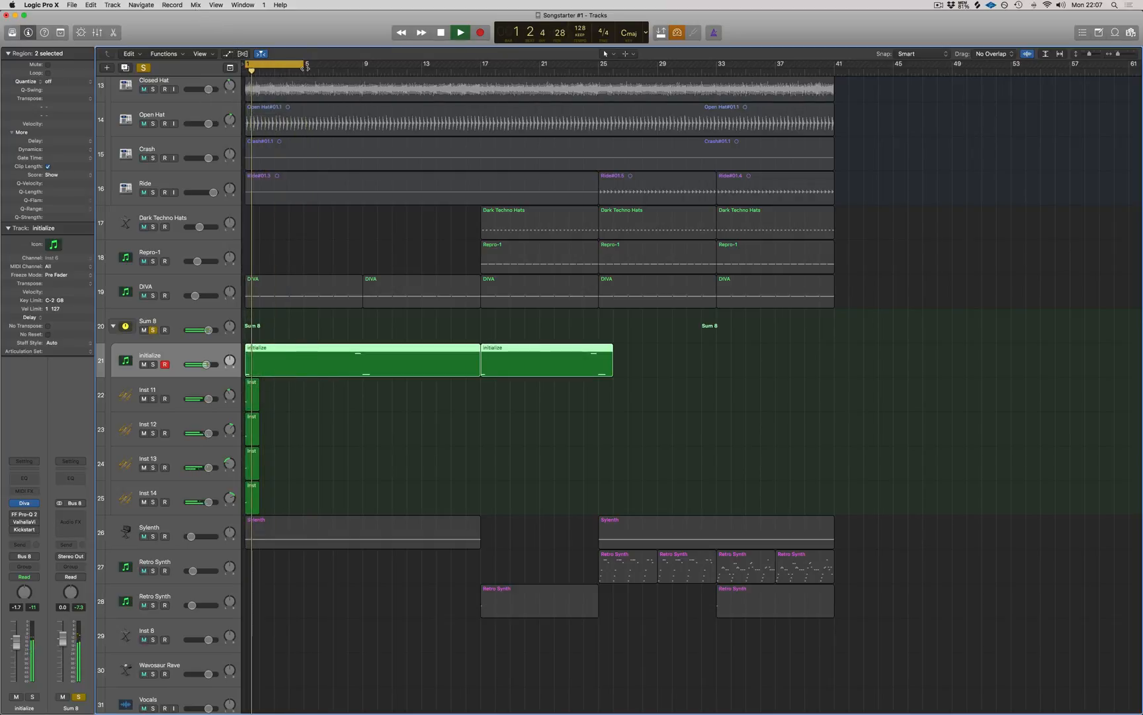
key("space")
- Lower the volume of the four horn tracks Inst 11 through Inst 14 together to -2.9 dB and play back the balance
left_click(169, 354)
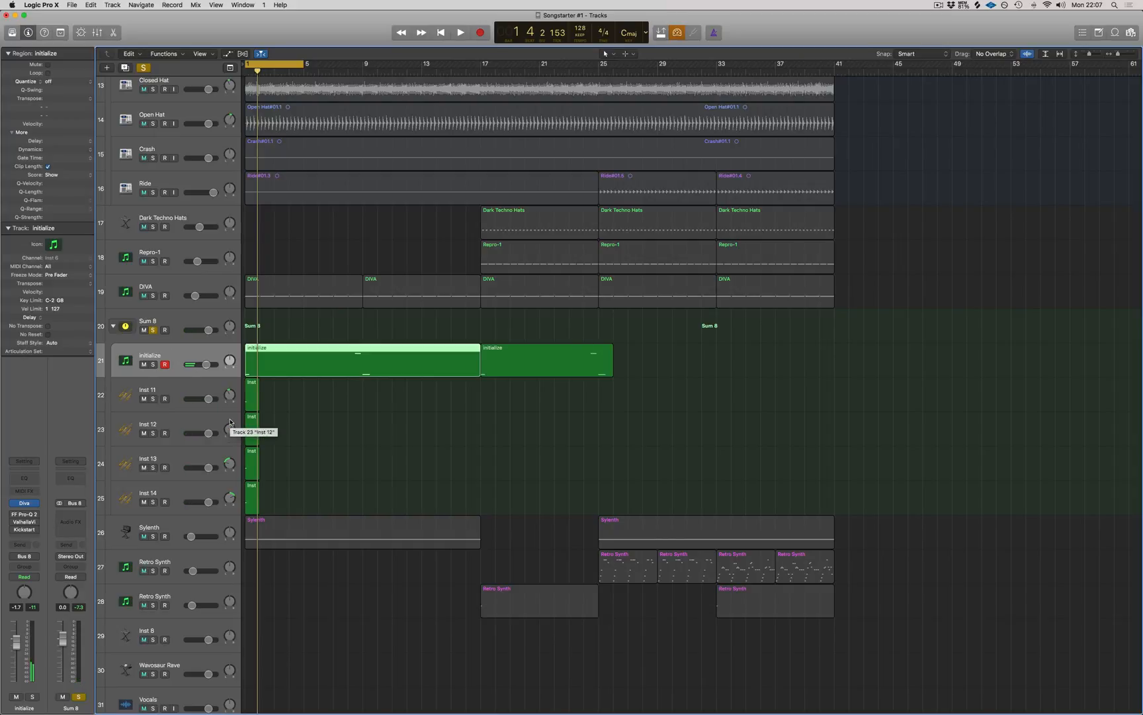
left_click(173, 388)
left_click(188, 498, "shift")
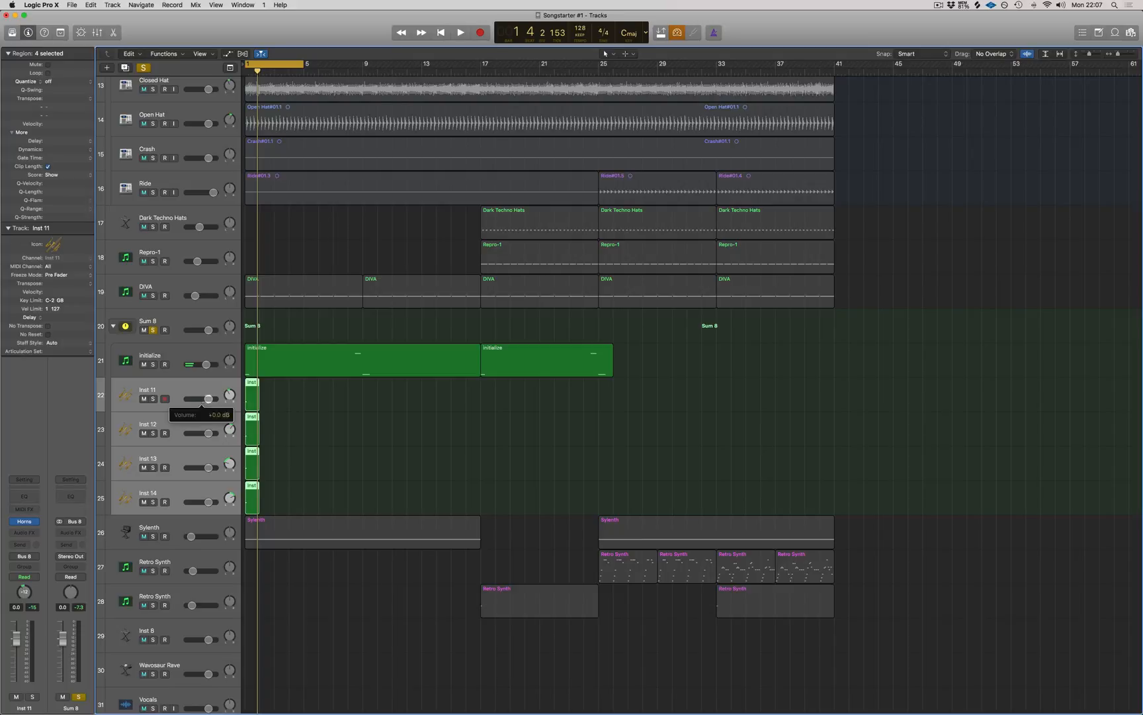
left_click_drag(205, 399, 205, 399)
key("space")
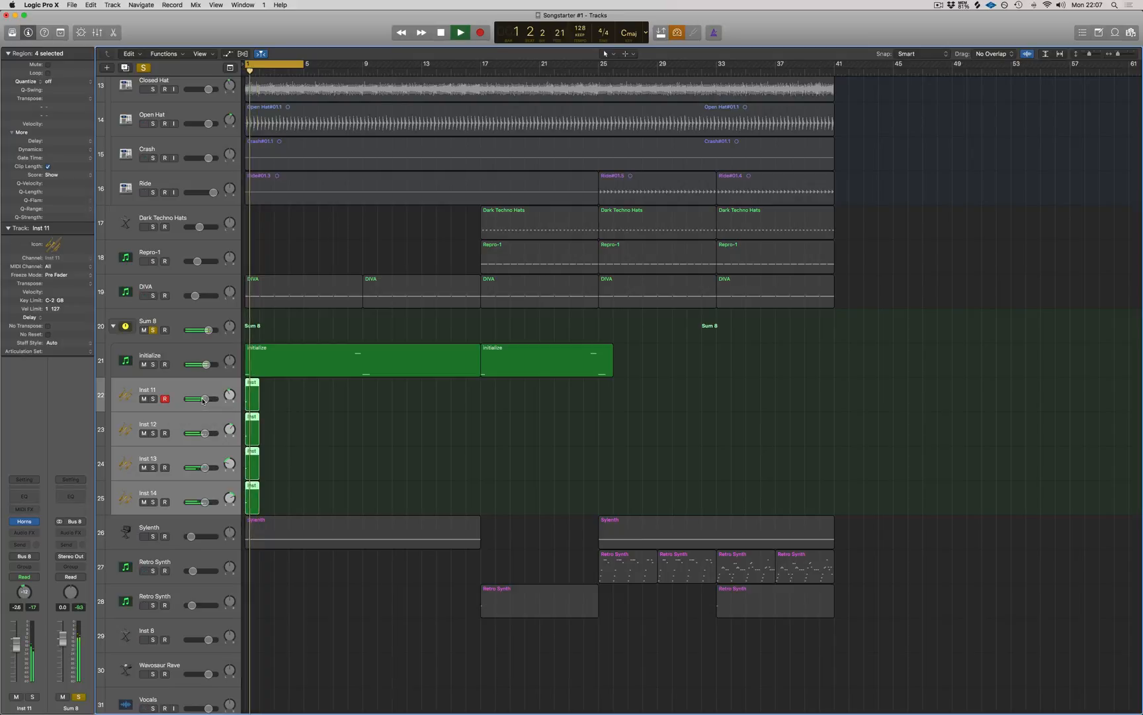
key("space")
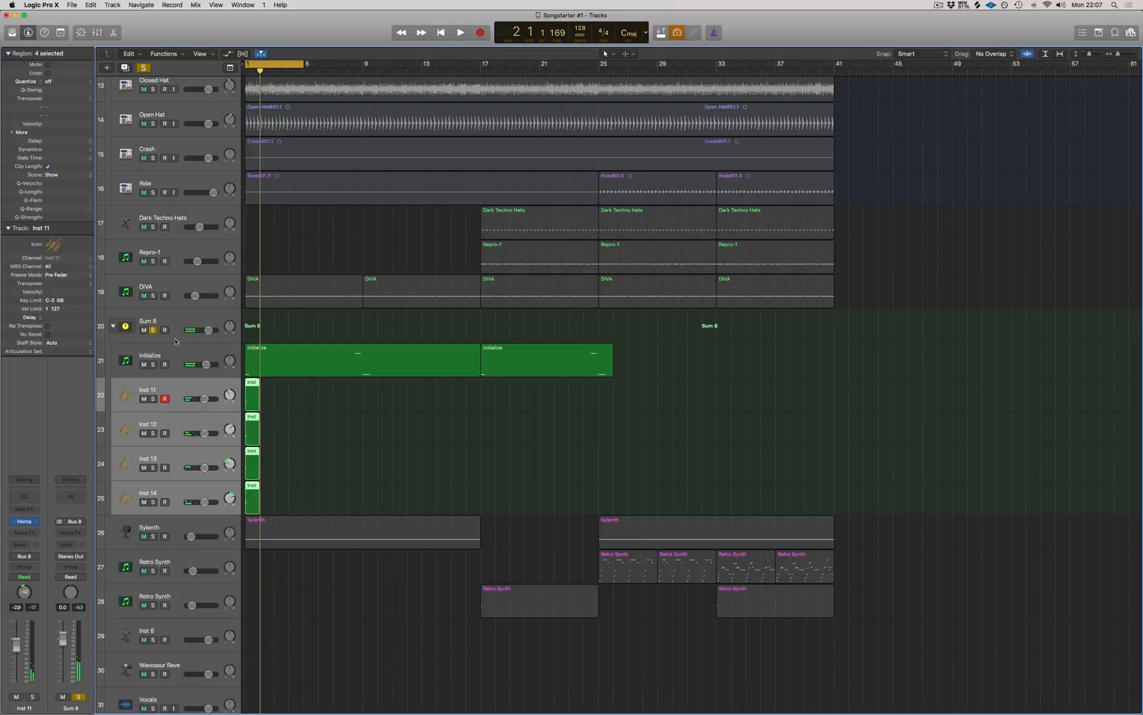
- Rename the Sum 8 summing stack as Brass Drone
left_click(176, 354)
left_click(171, 322)
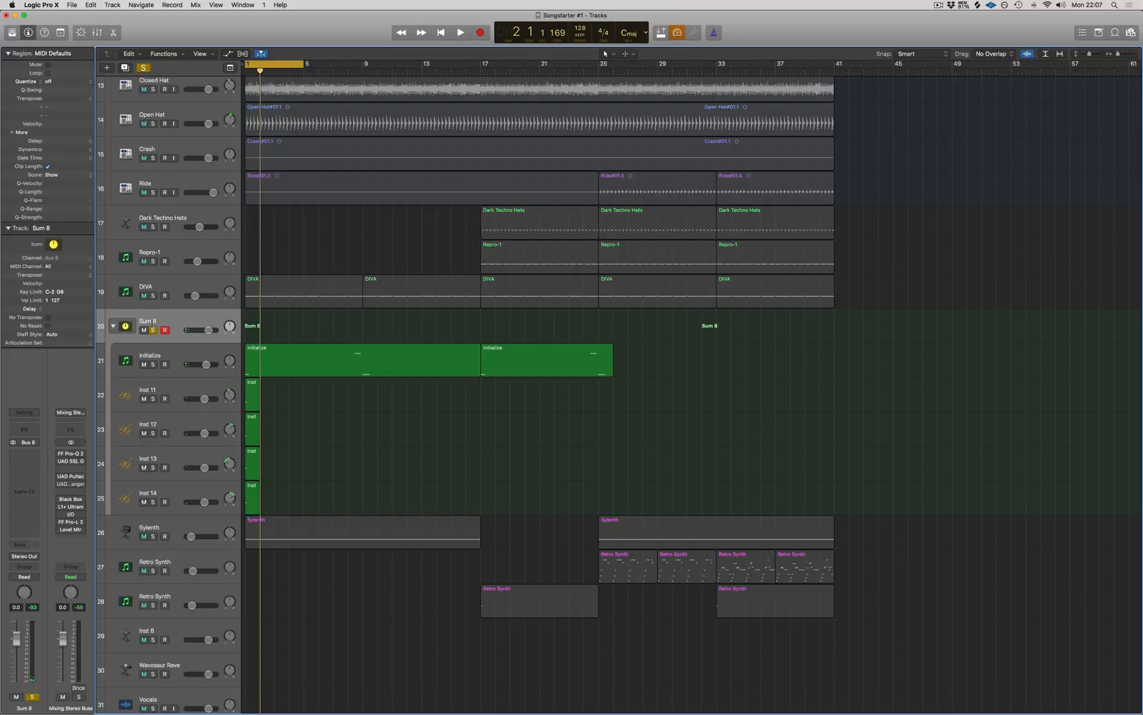
double_click(149, 321)
type("Brass D")
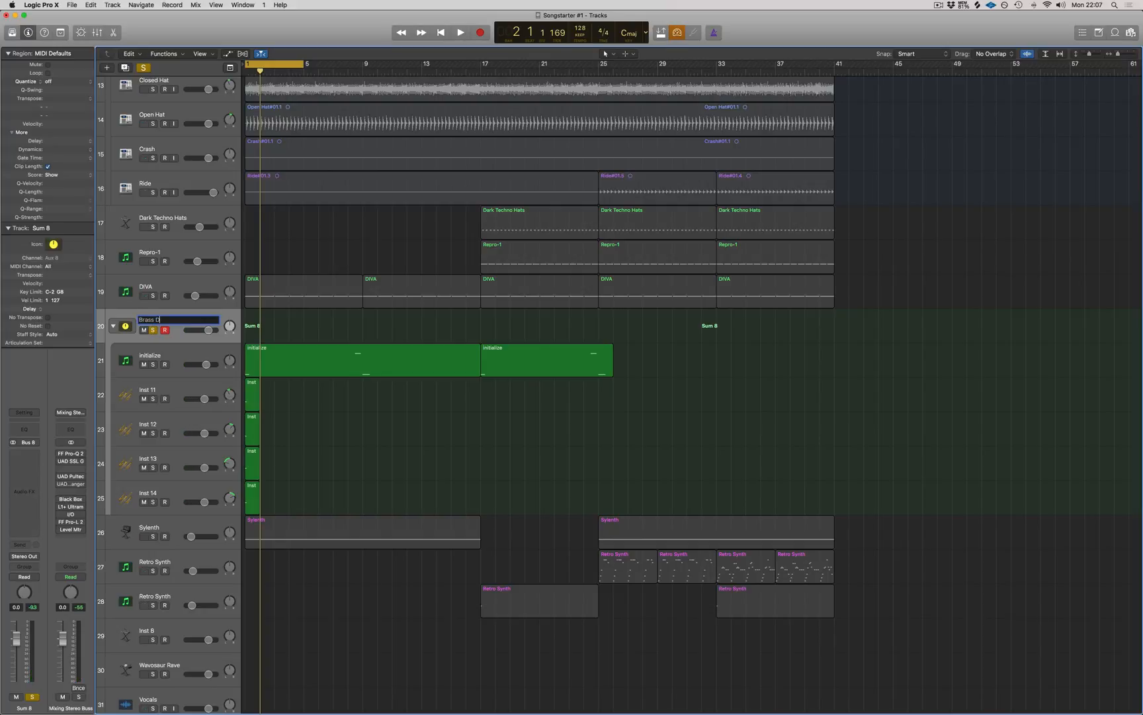
type("one")
key("Return")
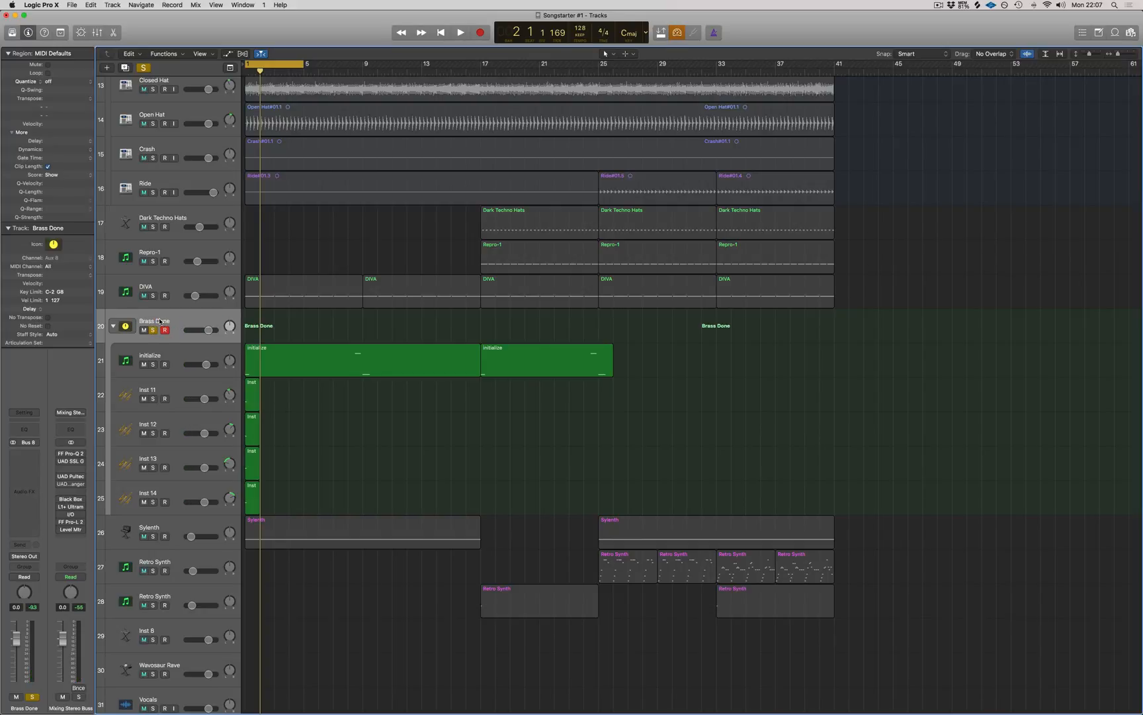
double_click(159, 322)
type("r")
key("Return")
- Check the initialize channel's Pro-Q 2 in the Mixer, and move its ValhallaVintageVerb insert onto the Brass Drone stack channel
key("x")
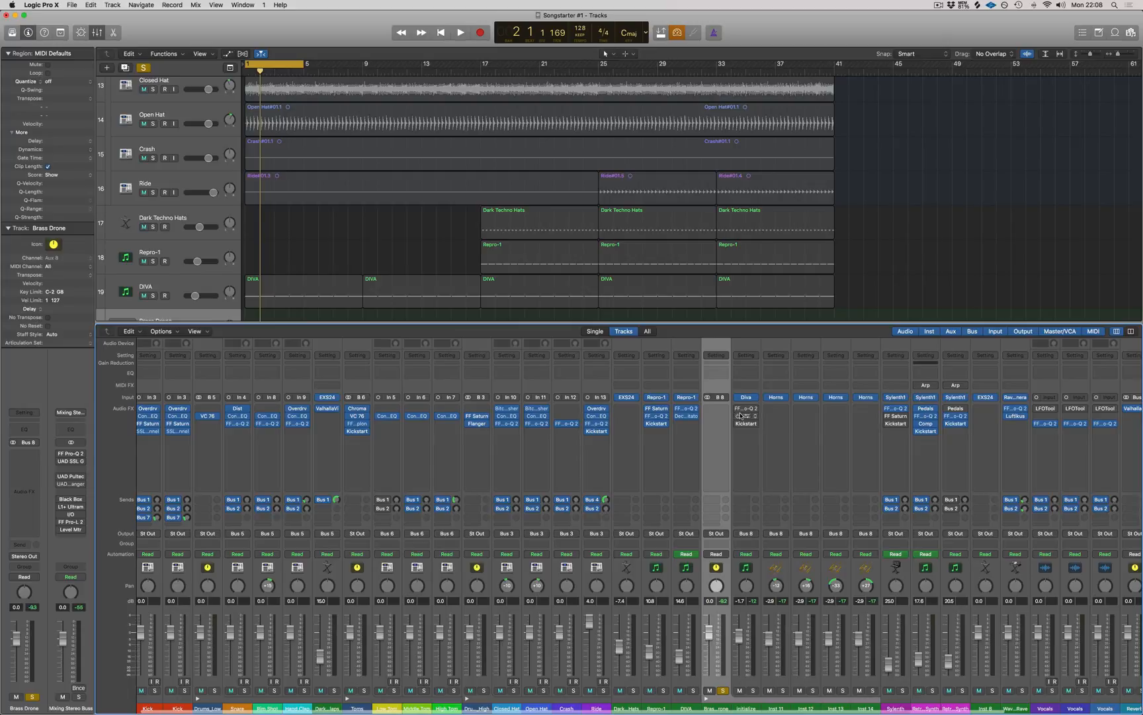
left_click(741, 409)
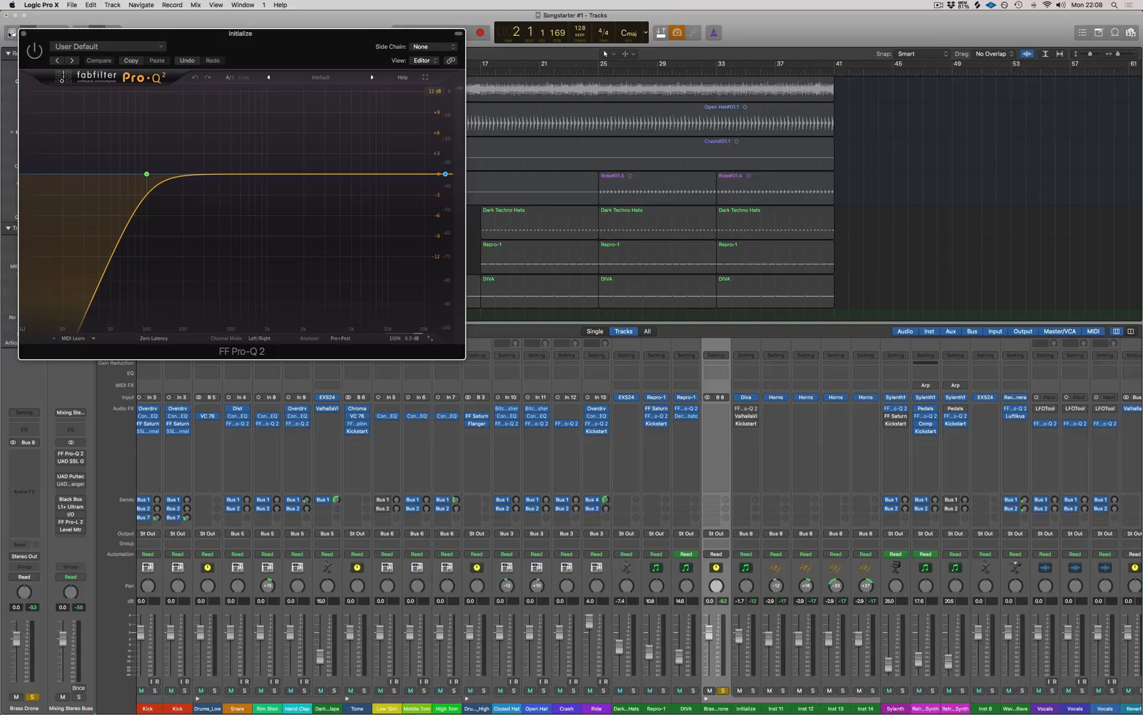
left_click(24, 33)
left_click_drag(747, 416, 711, 417)
scroll(536, 255, "down", 5)
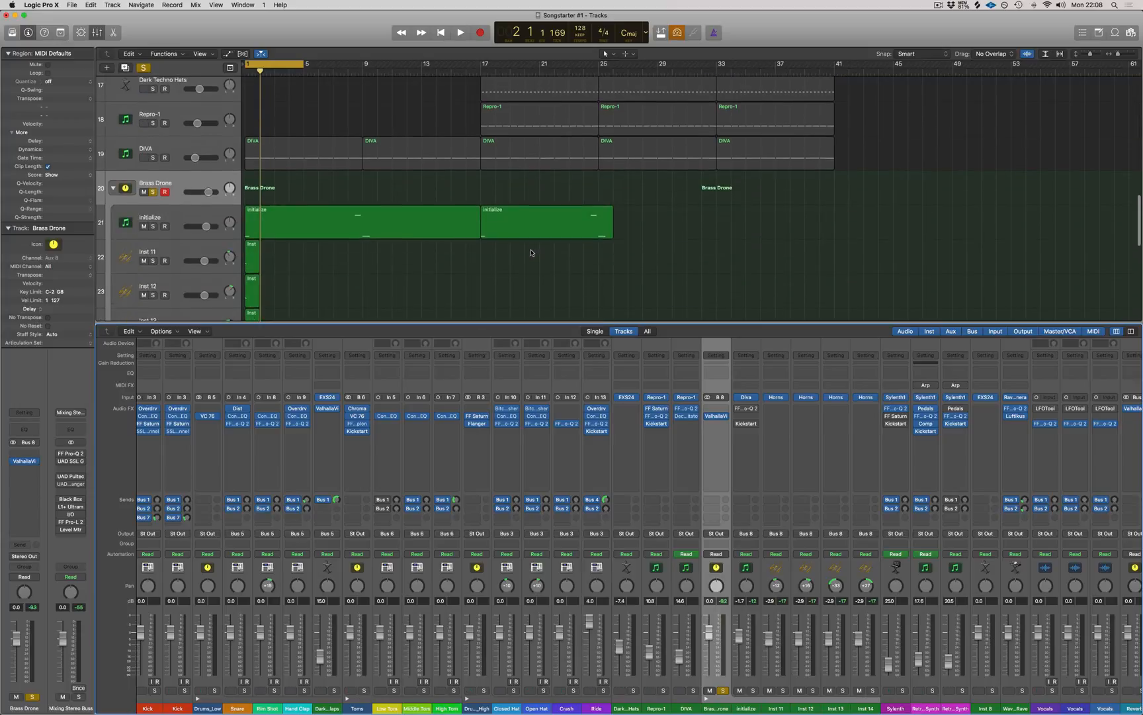
- Turn off Low Latency Mode and play back the Brass Drone stack with the reverb active
key("space")
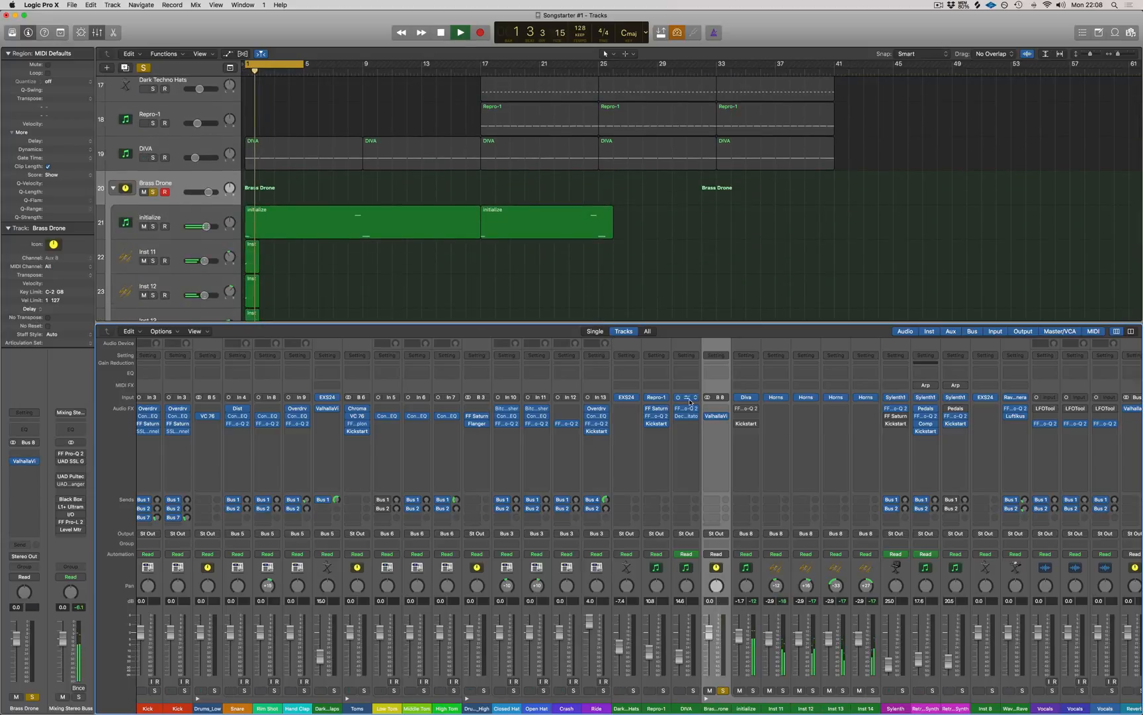
key("space")
left_click(677, 33)
key("space")
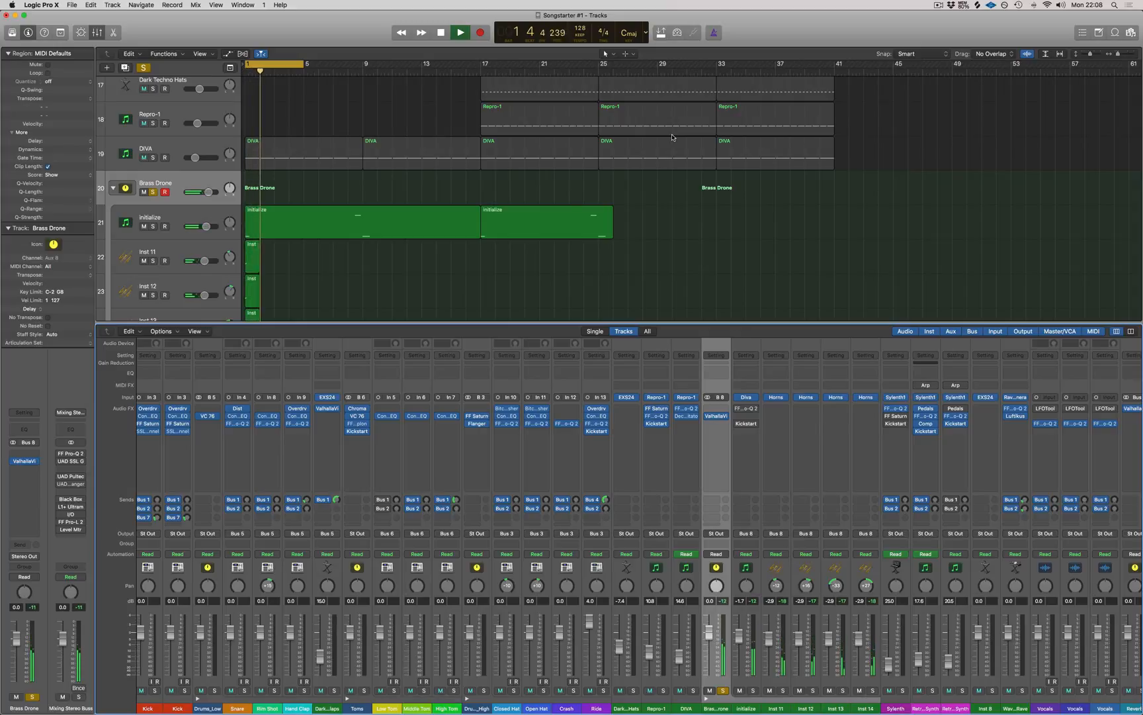
key("space")
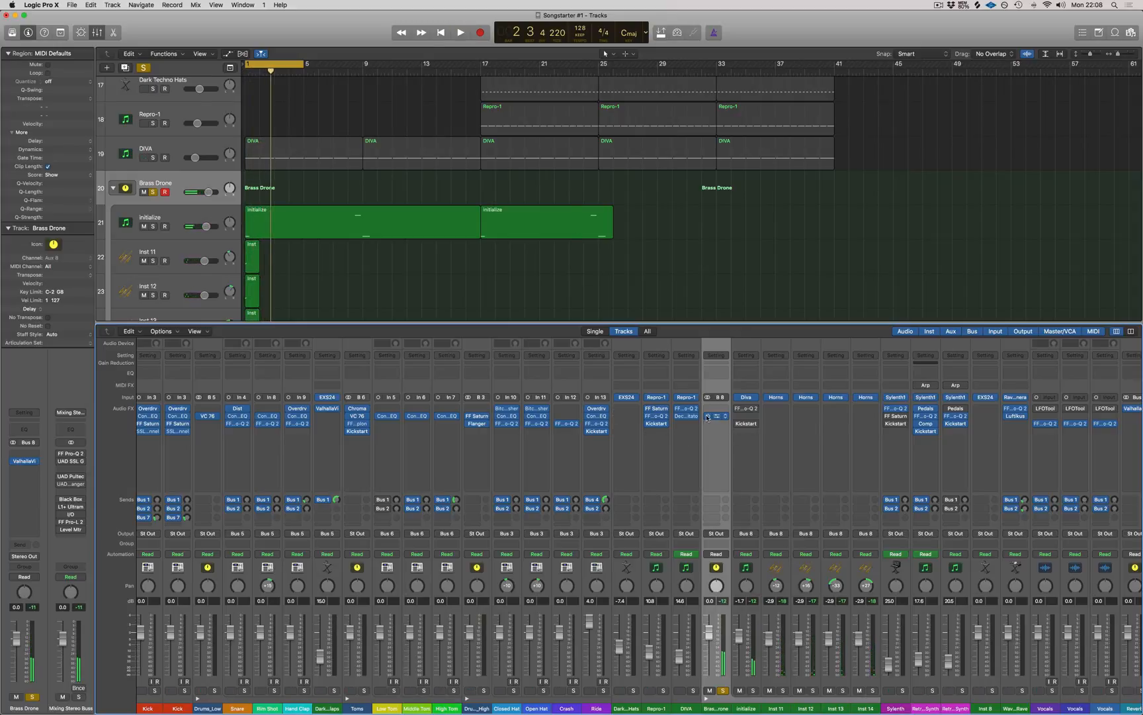
- Bypass ValhallaVintageVerb on the Brass Drone channel, move it down one insert slot, and save the project
left_click_drag(716, 421, 717, 426)
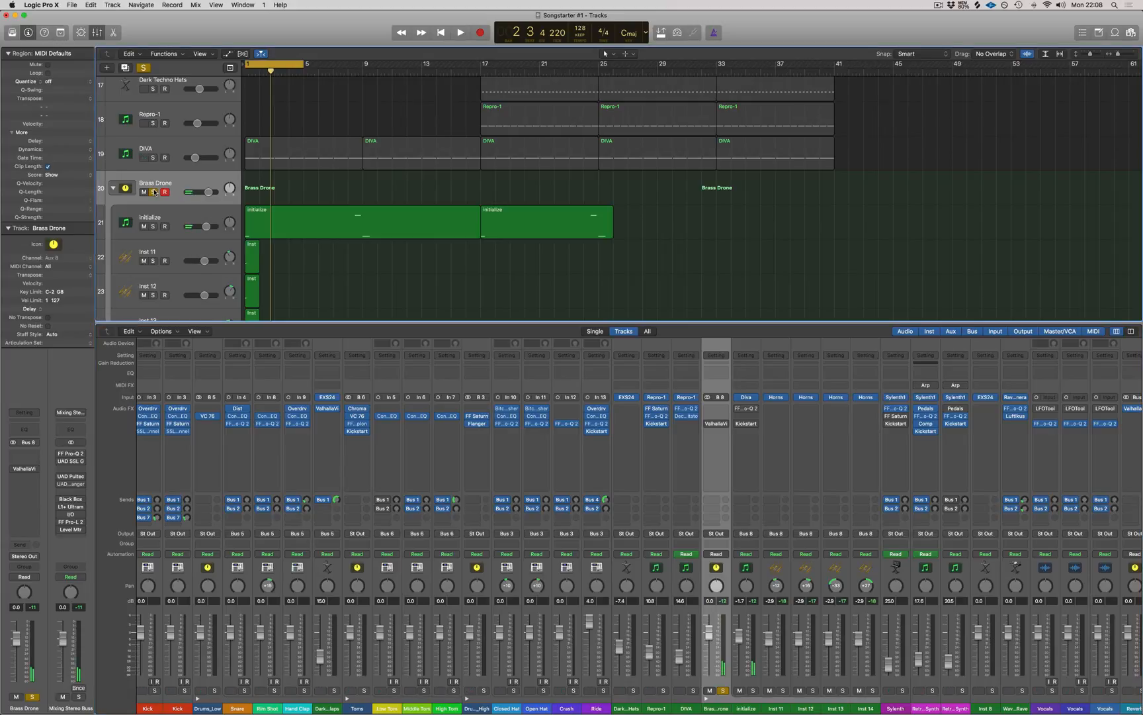
key("super+s")
- Insert a stereo Soundtoys Decapitator in the first effect slot of the Brass Drone channel
left_click(30, 455)
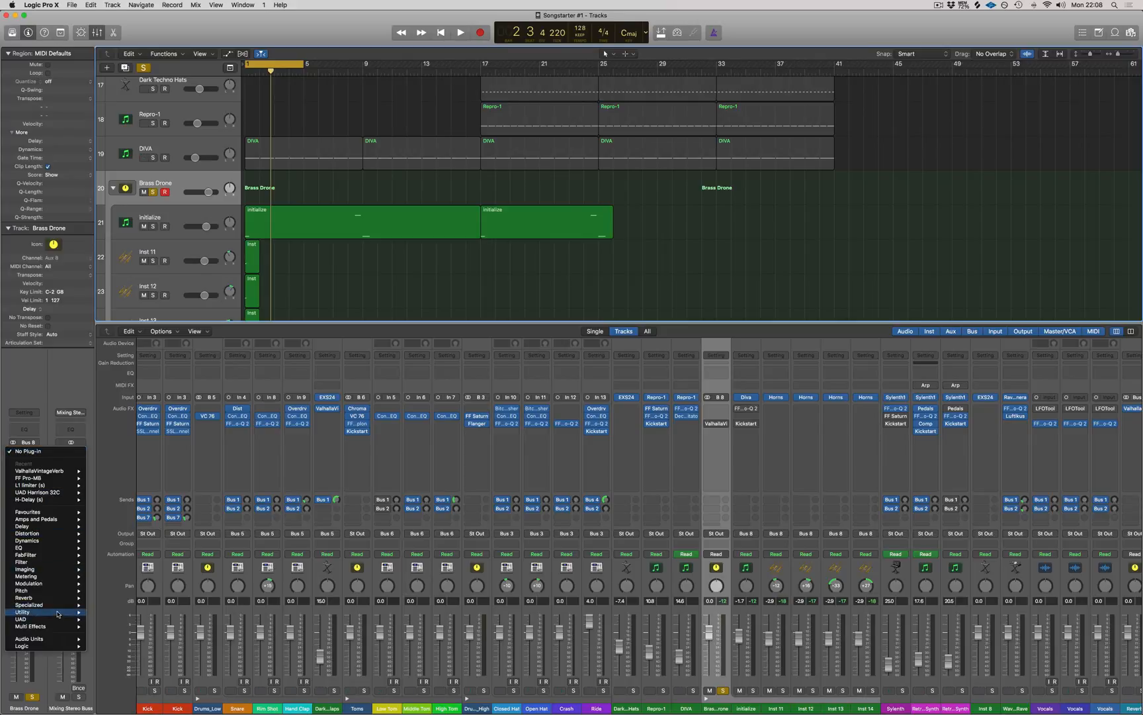
mouse_move(57, 639)
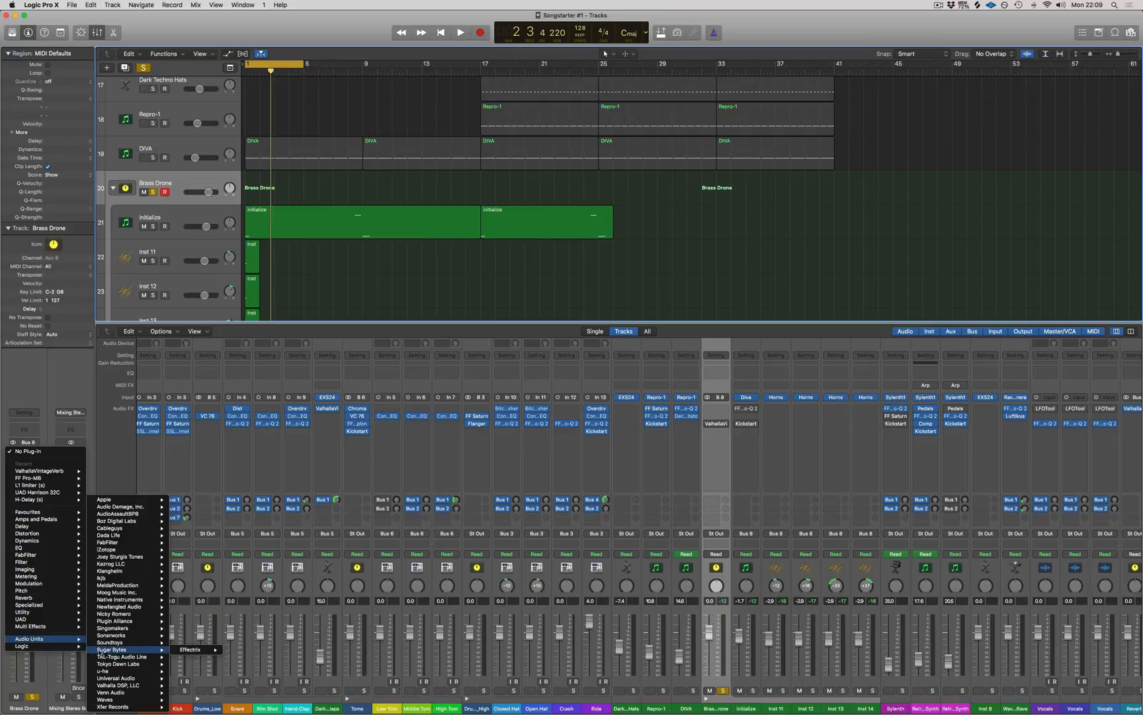
mouse_move(113, 643)
mouse_move(200, 572)
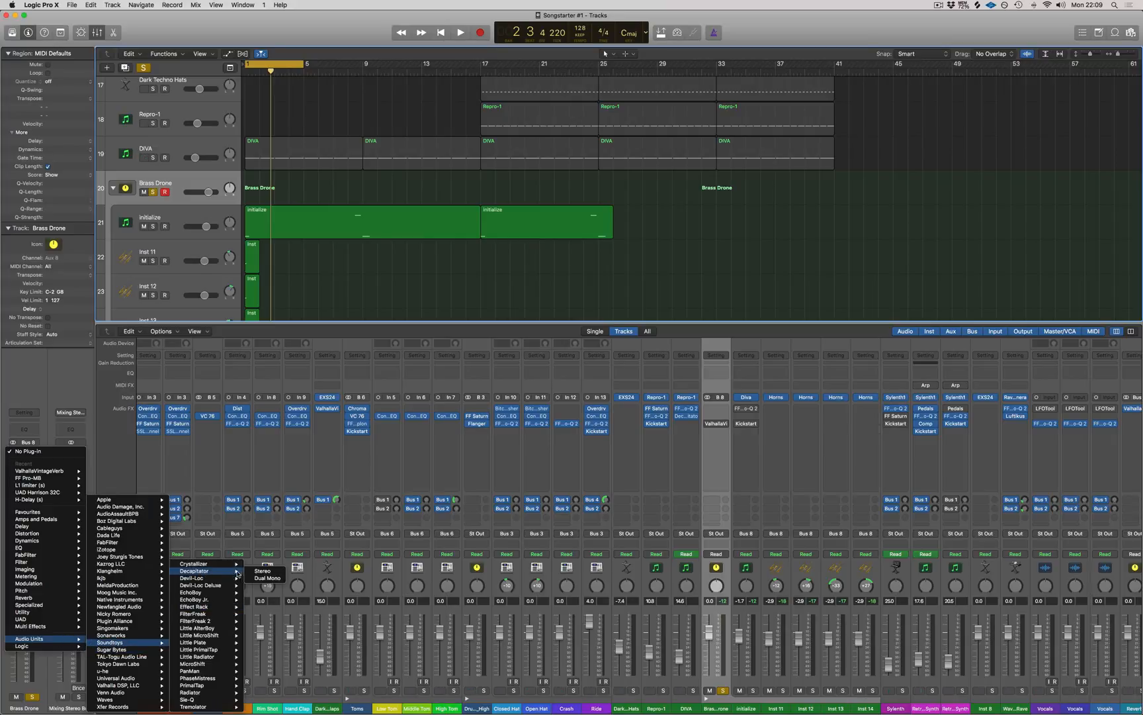
left_click(252, 570)
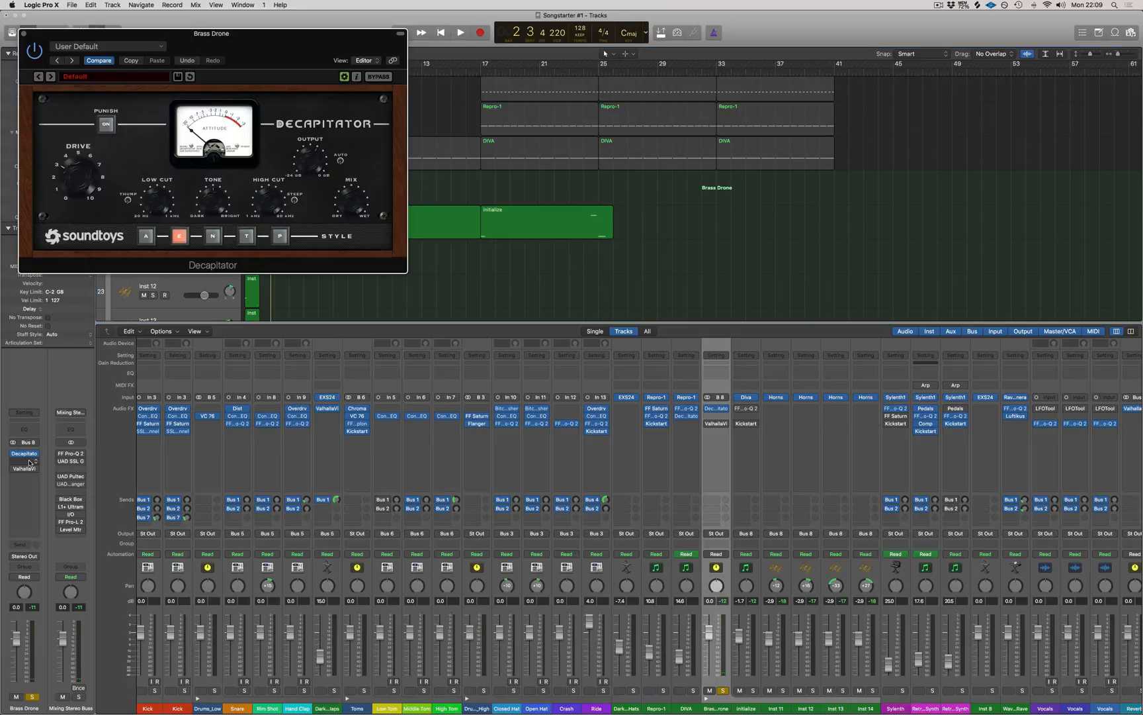
- Insert a stereo UAD Fairchild 670 Legacy compressor on Brass Drone between Decapitator and the reverb
left_click(29, 463)
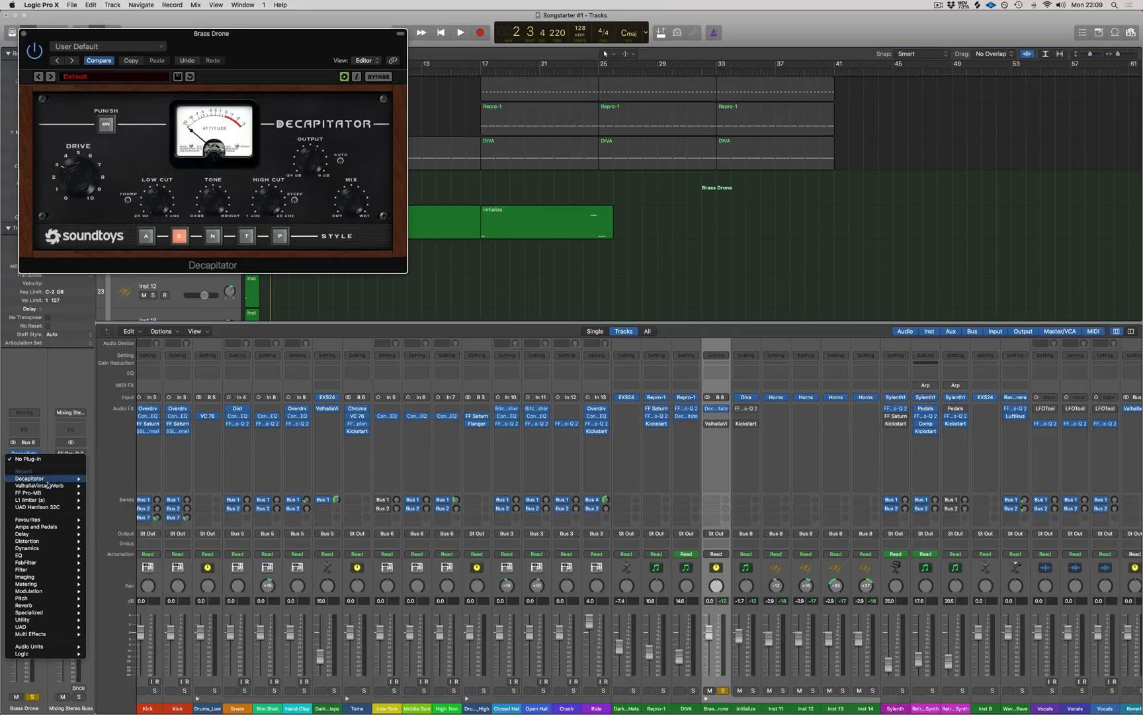
mouse_move(49, 522)
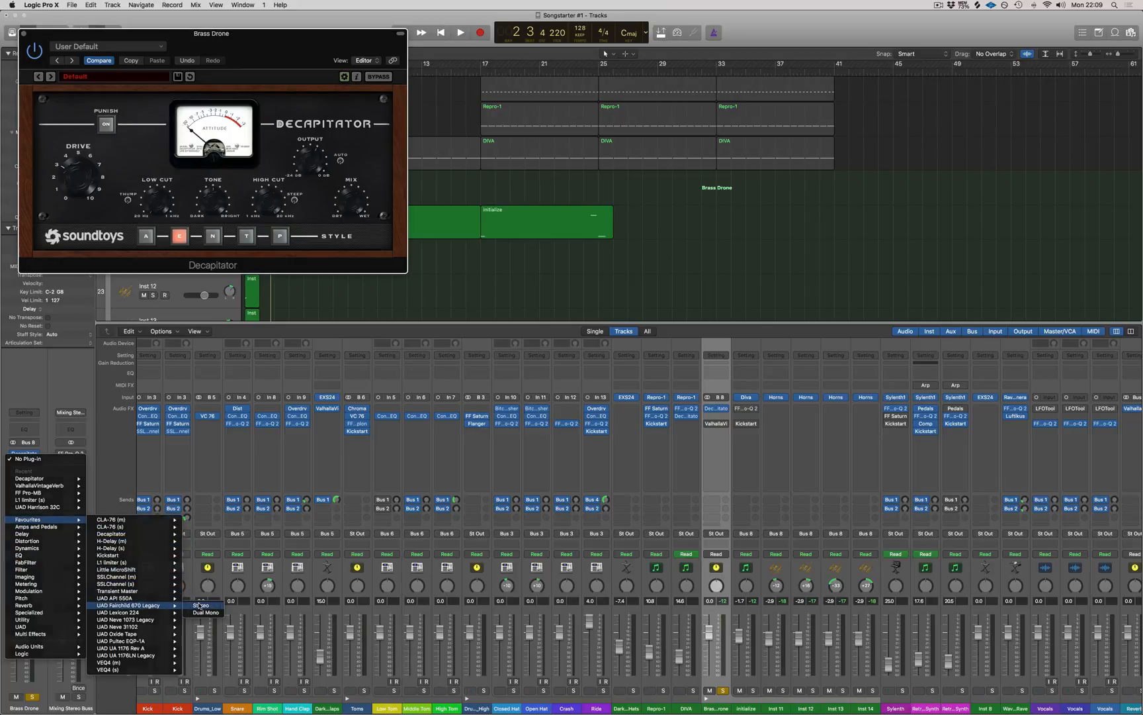
left_click(197, 605)
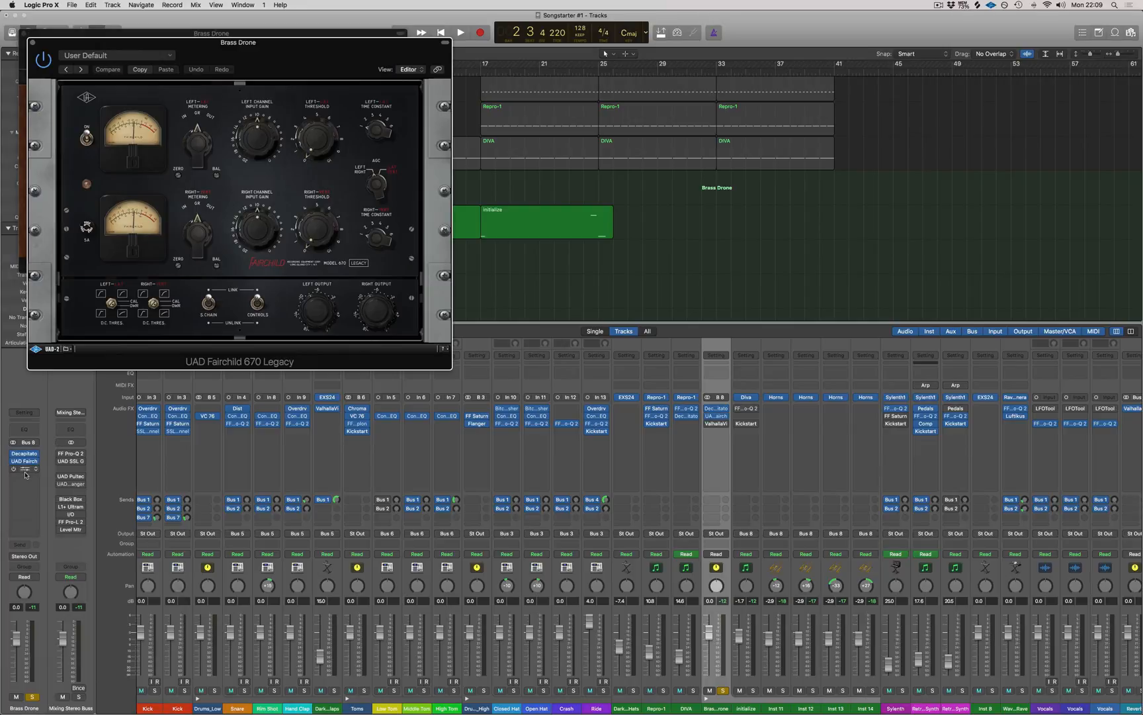
- Move ValhallaVintageVerb down one more slot on Brass Drone and insert a UAD Neve 31102 equalizer above it
left_click_drag(25, 470, 25, 477)
left_click(23, 470)
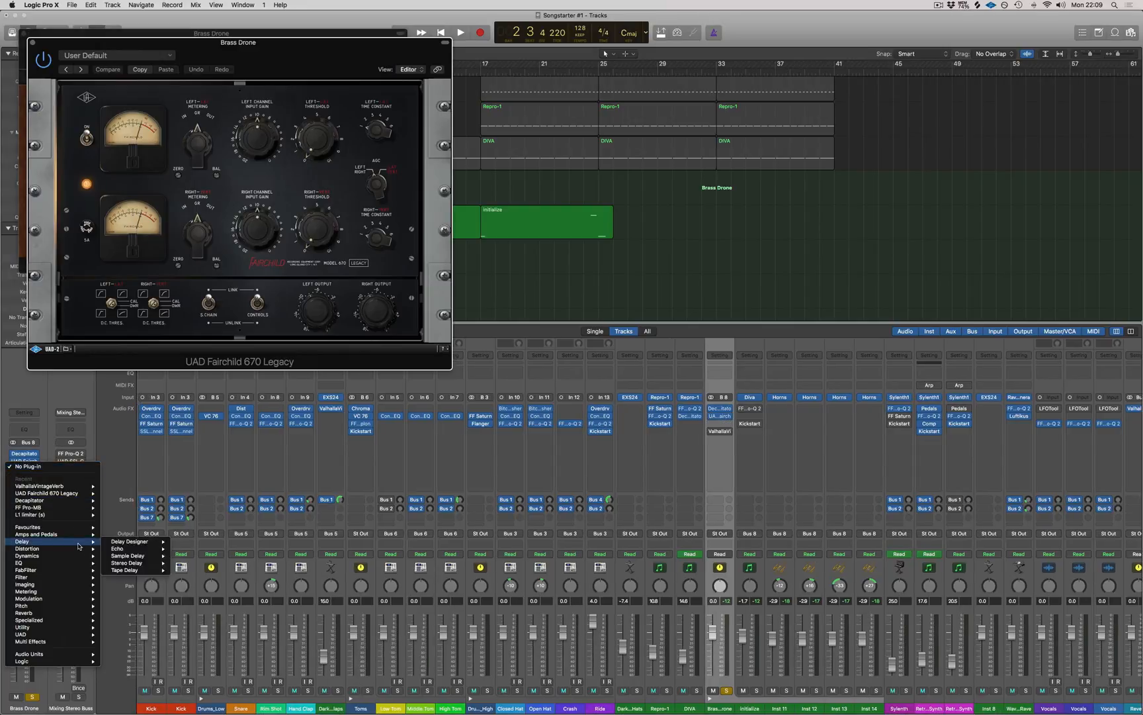
mouse_move(53, 529)
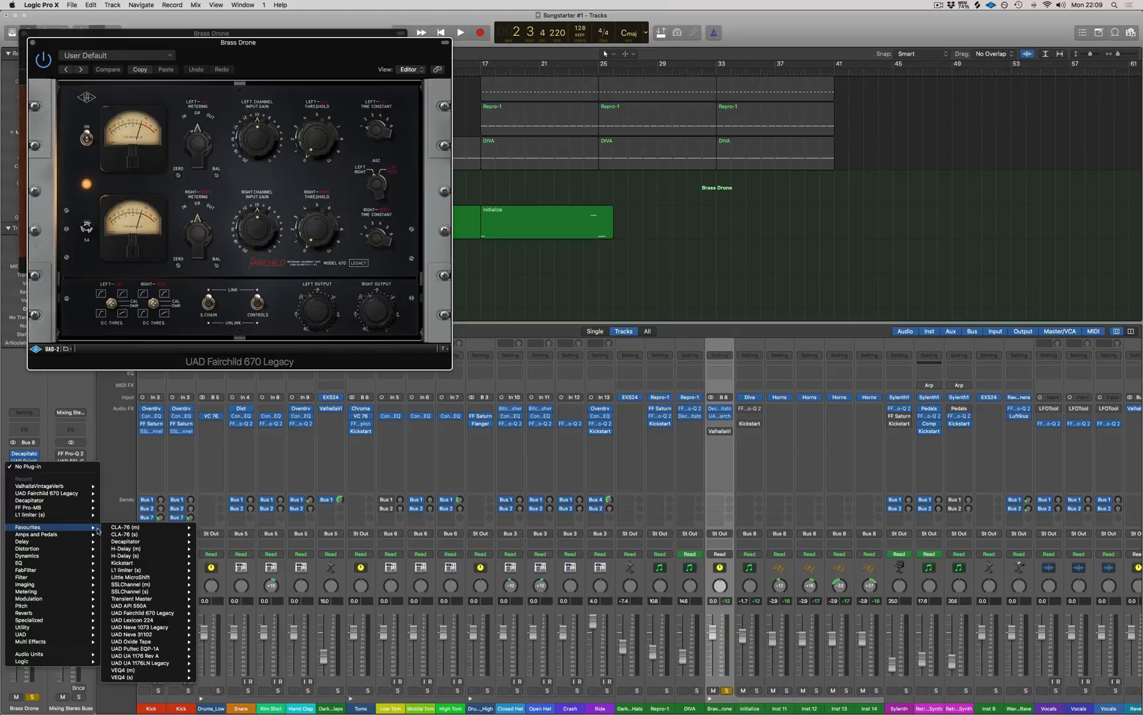
mouse_move(154, 614)
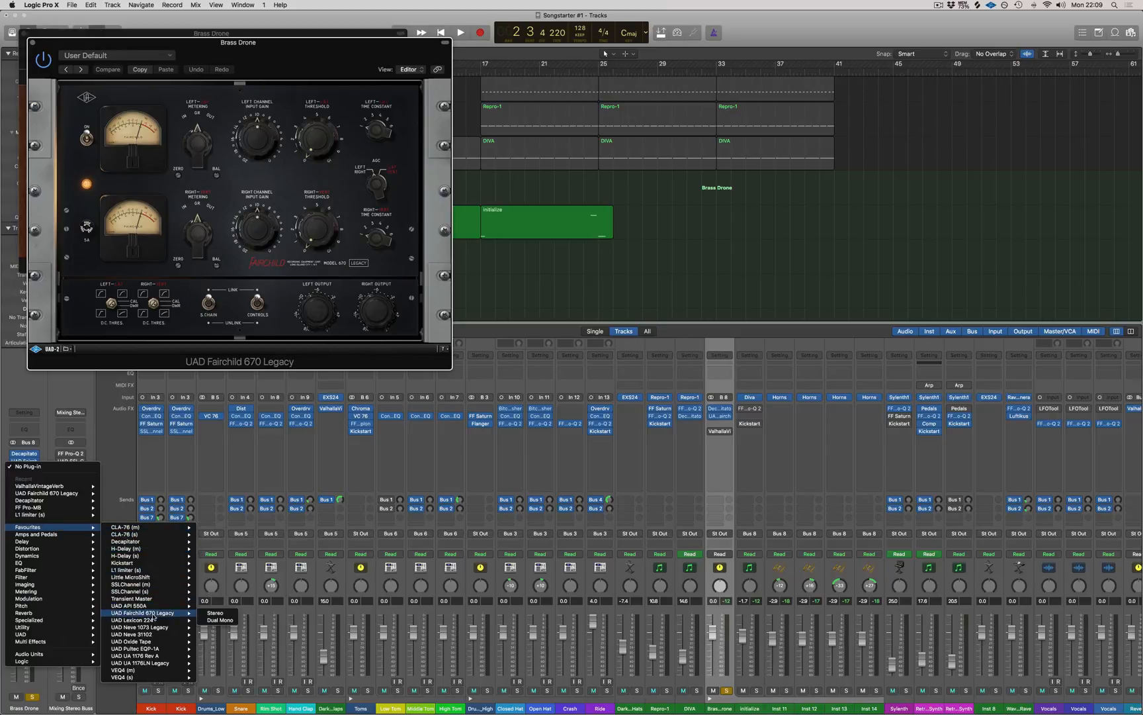
left_click(207, 634)
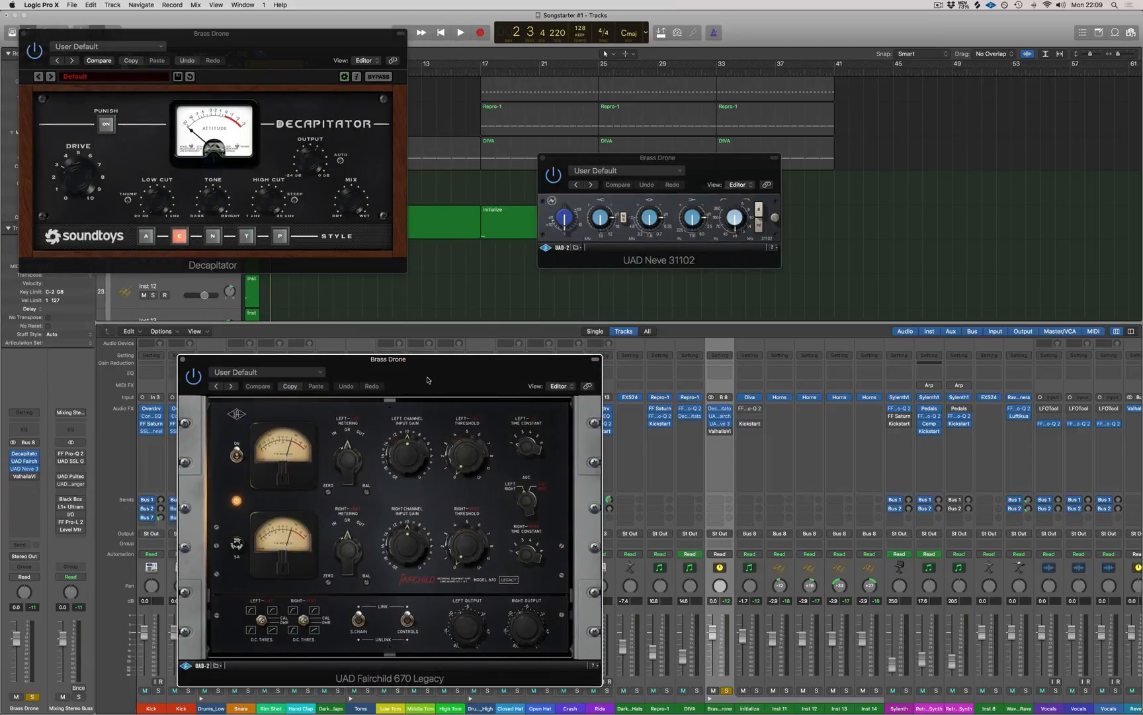
- Spread out the Fairchild, Neve and Decapitator windows, with the Fairchild 670 and Neve 31102 bypassed
left_click_drag(426, 376, 370, 297)
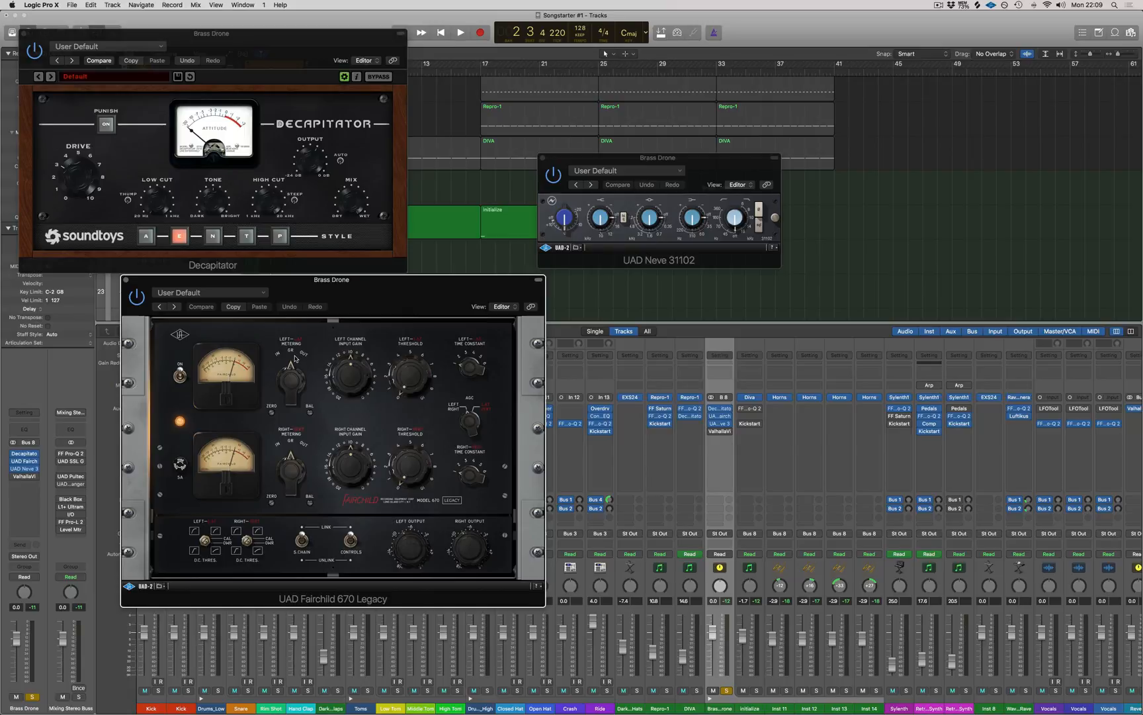
left_click_drag(731, 167, 727, 218)
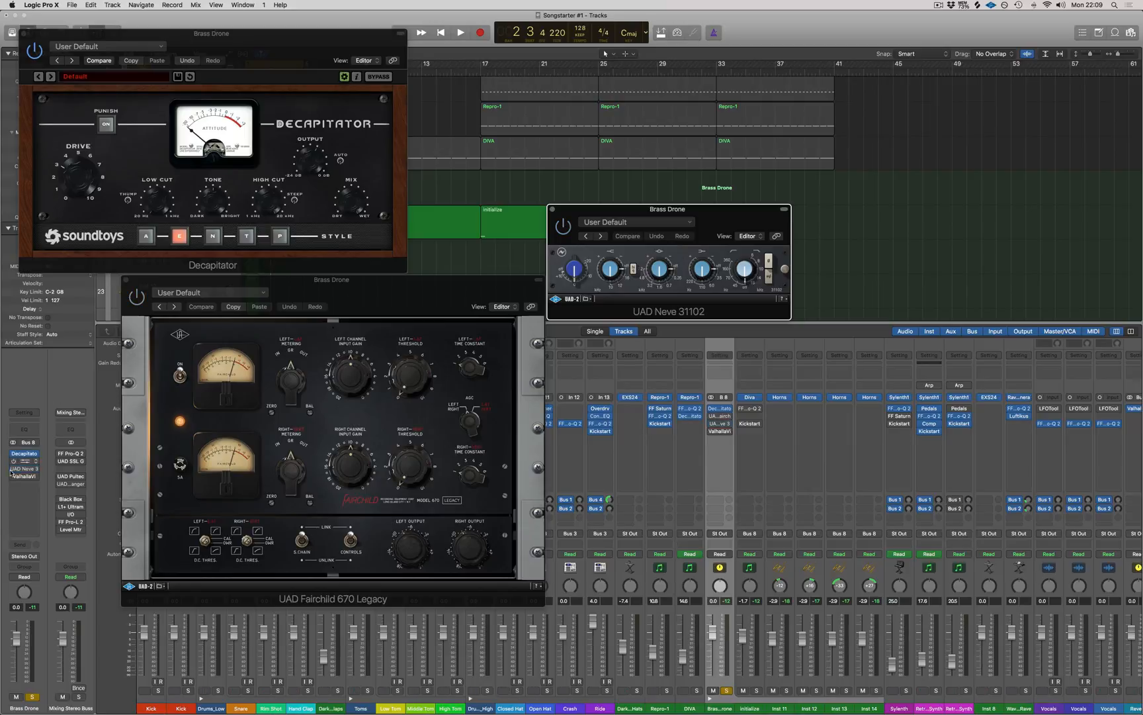
key("space")
left_click_drag(240, 50, 632, 73)
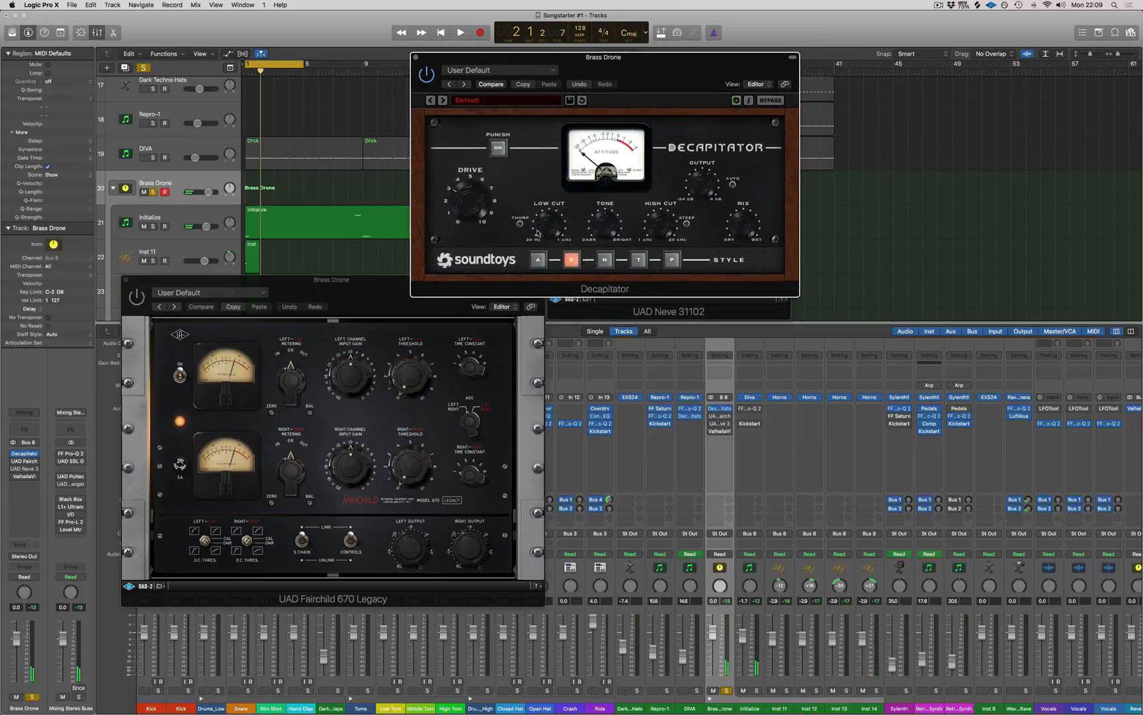
- Compare the Brass Drone stack with Decapitator bypassed and active during playback
key("space")
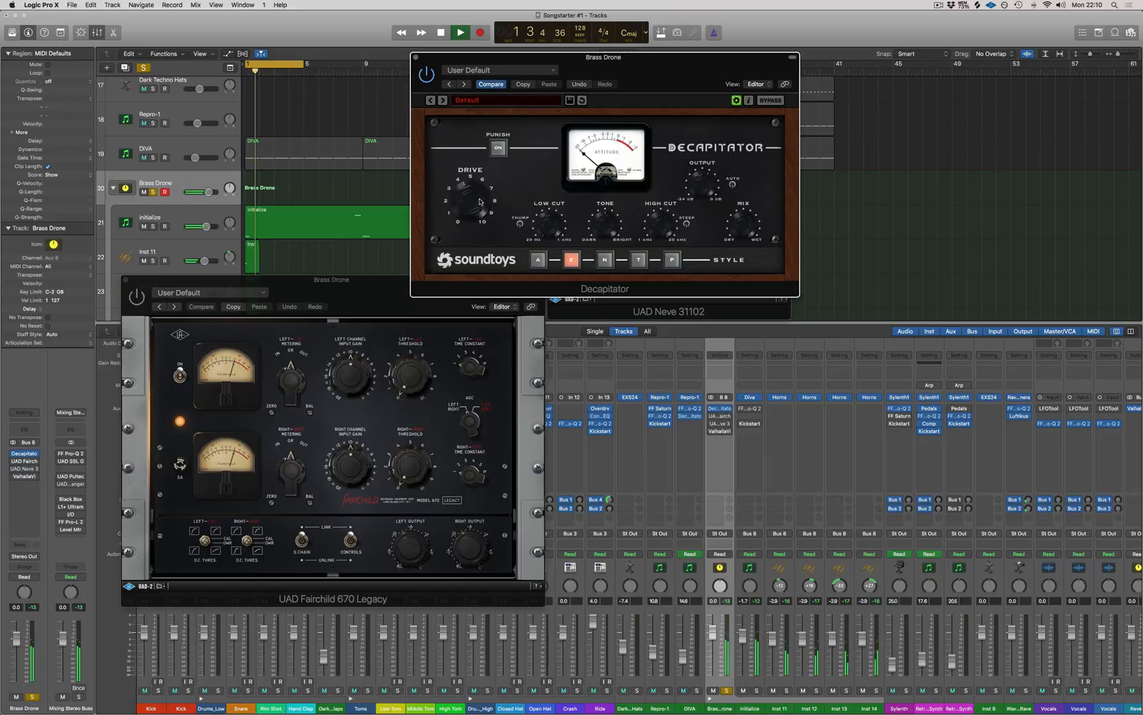
left_click(772, 101)
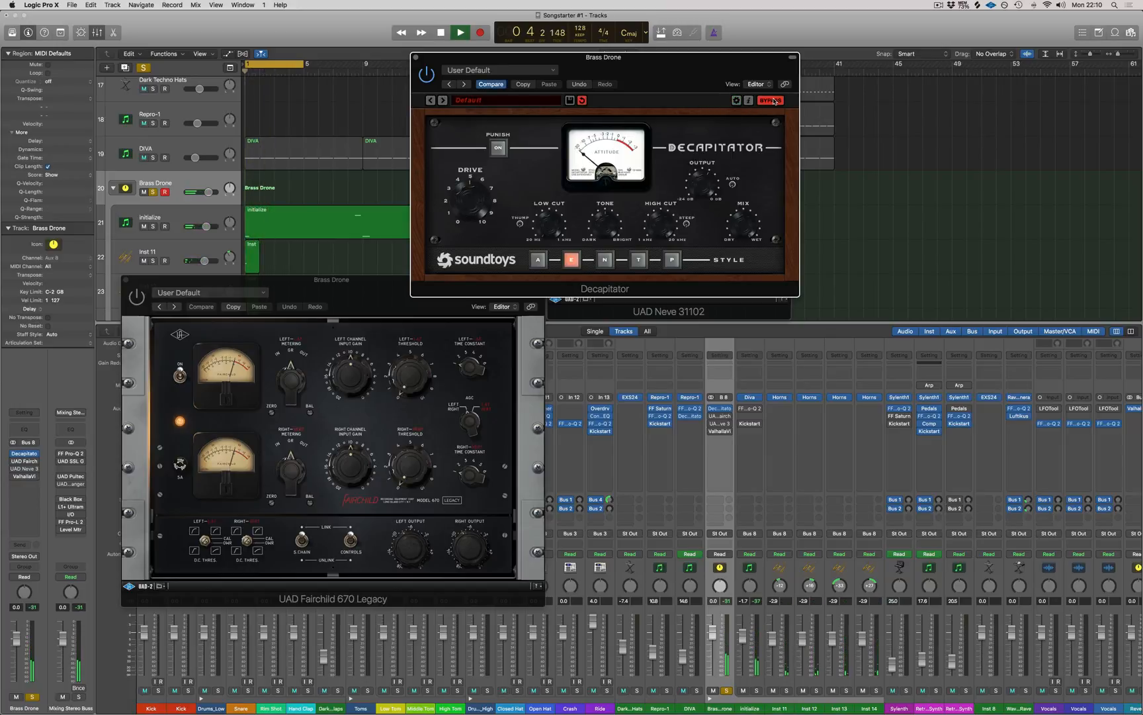
left_click(771, 101)
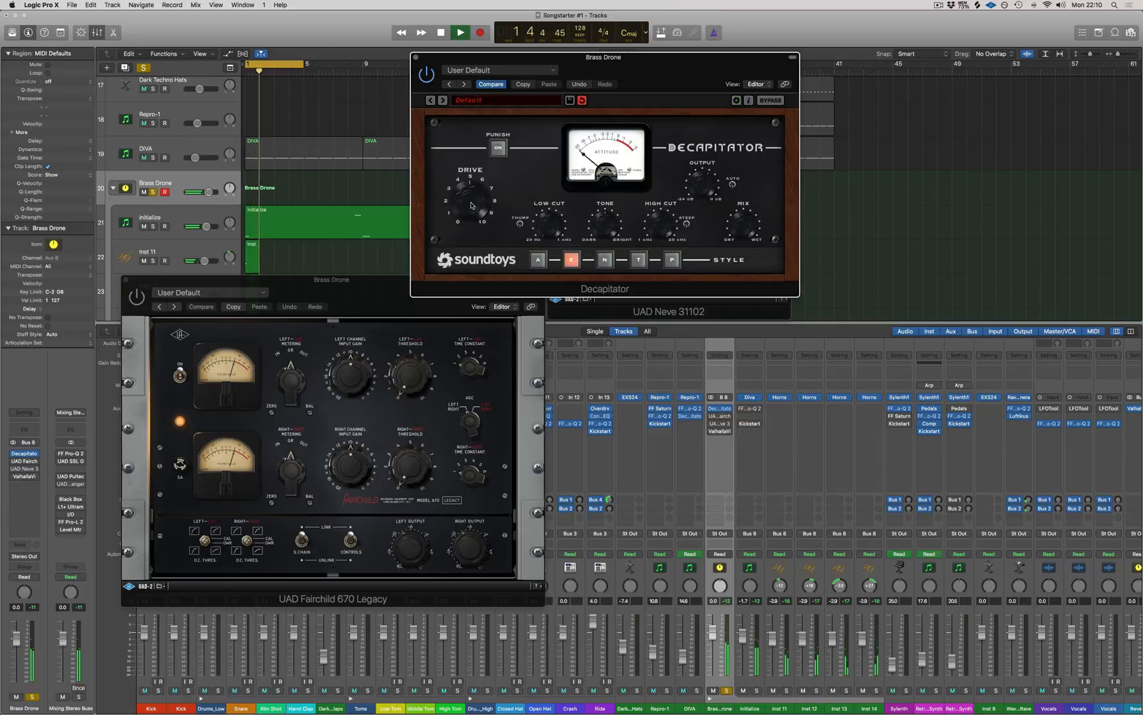
key("space")
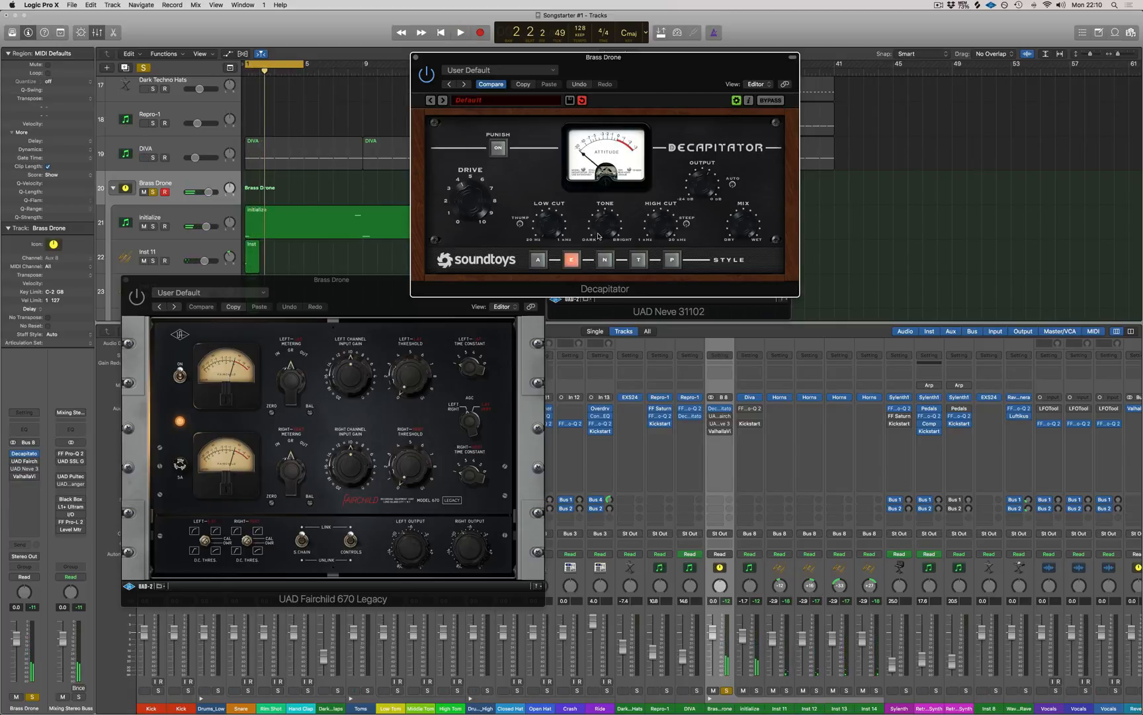
key("space")
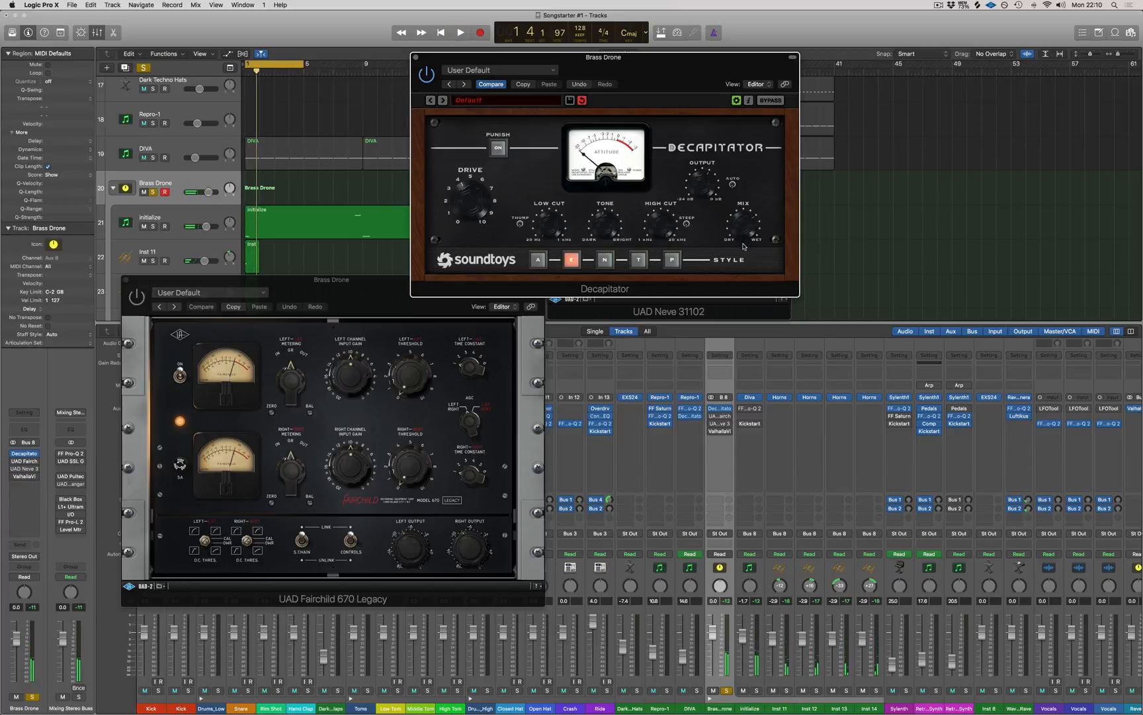
- Replay the Brass Drone stack while toggling Decapitator's bypass once more
key("space")
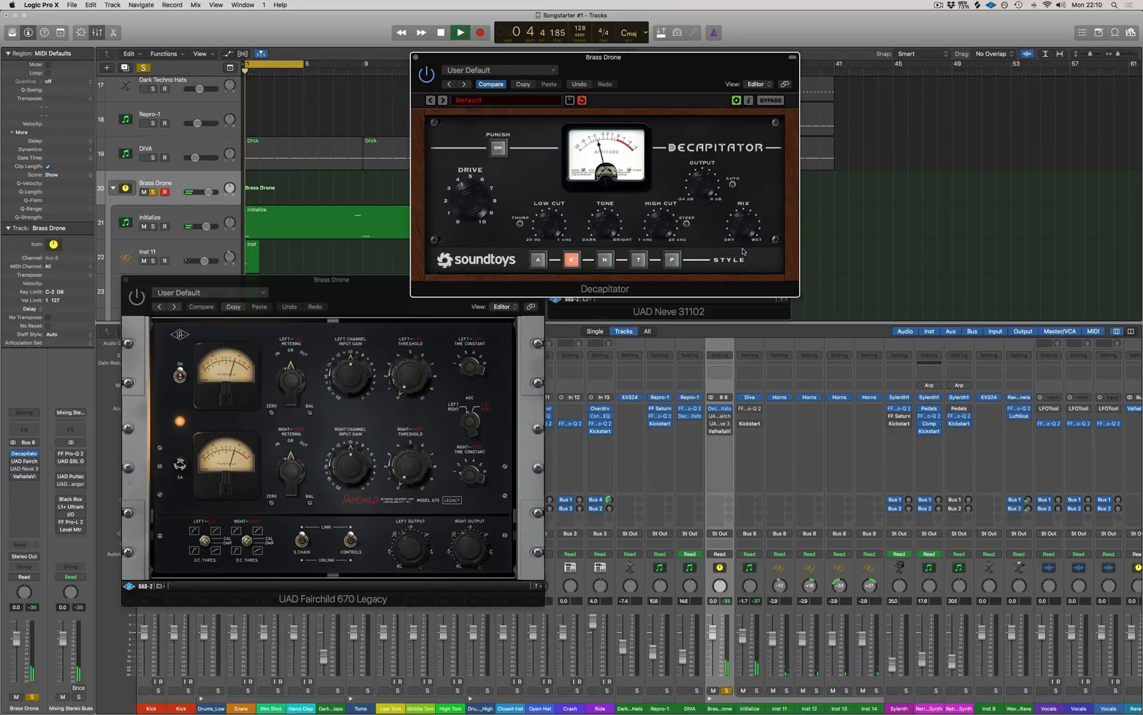
left_click(770, 101)
key("space")
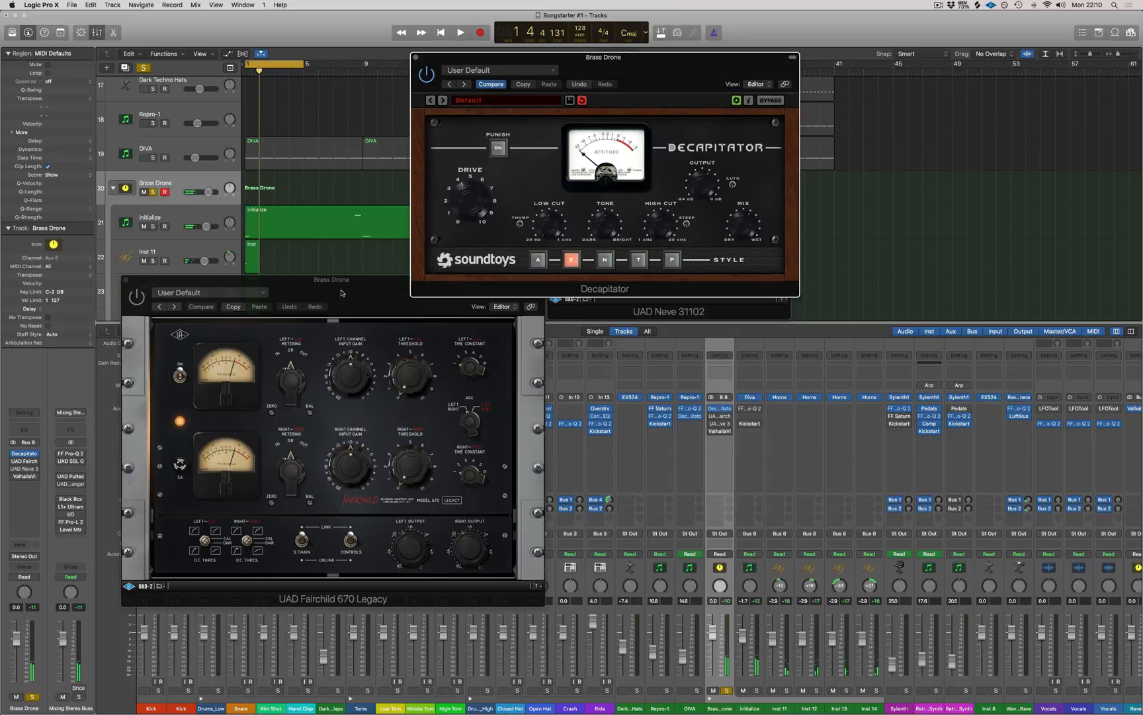
- Enable the Fairchild 670 on Brass Drone, shift its window up slightly and try different threshold settings during playback
left_click_drag(341, 293, 341, 270)
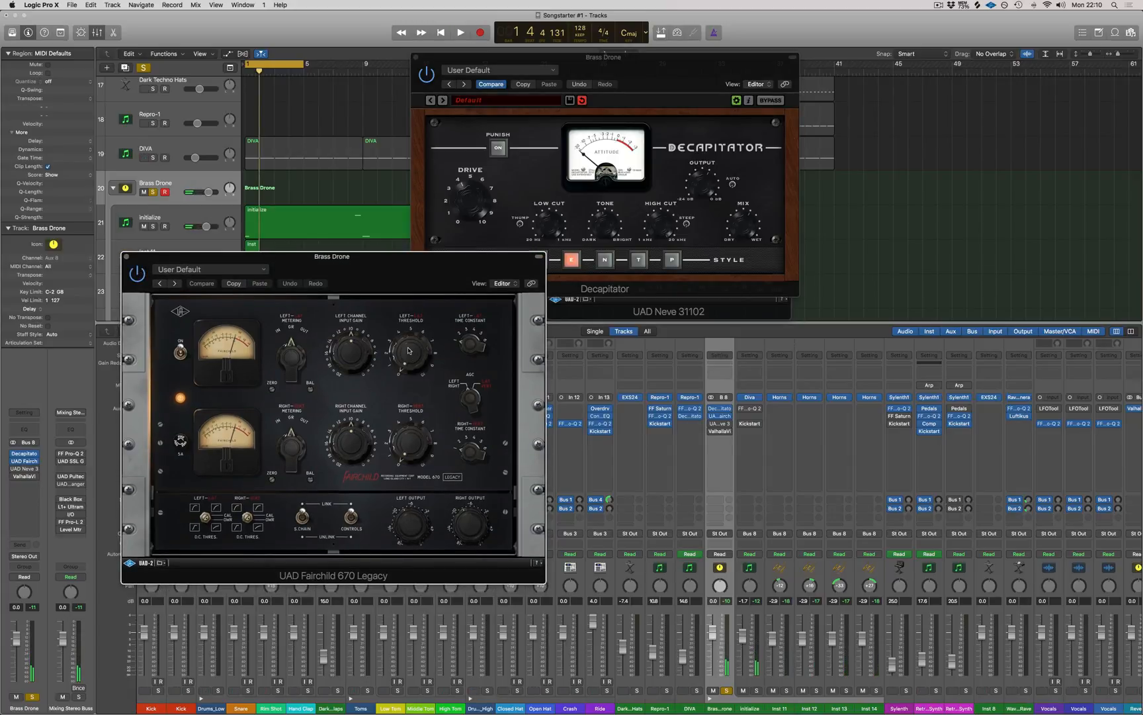
key("space")
left_click_drag(409, 351, 407, 328)
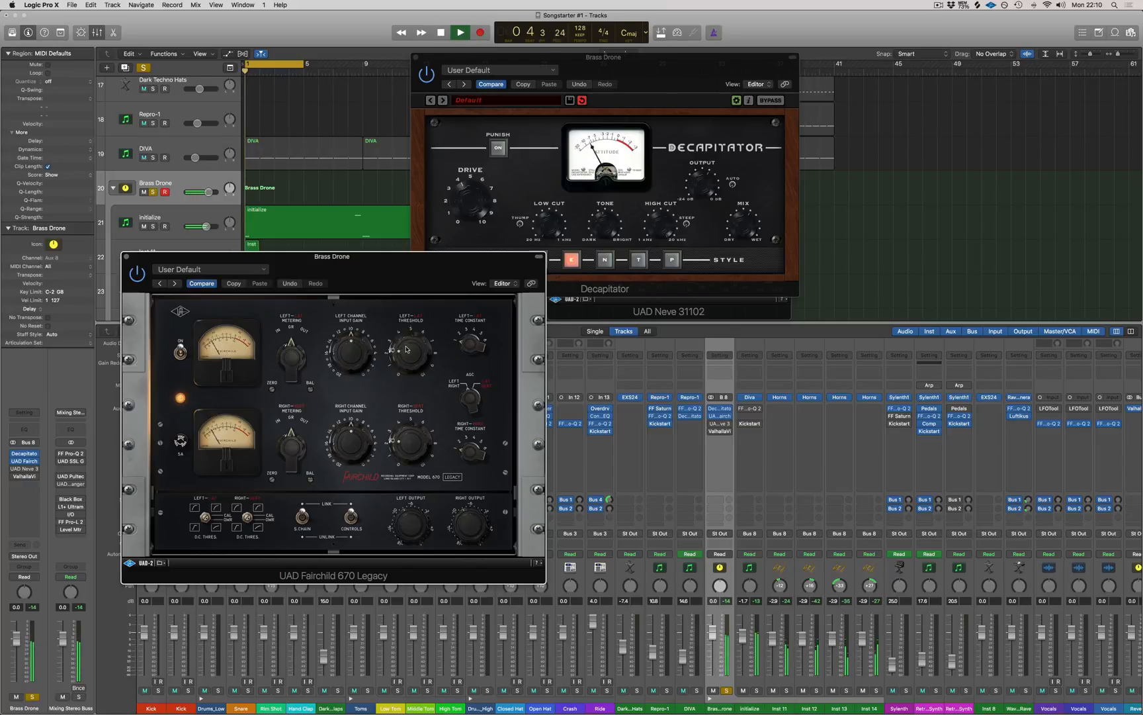
left_click_drag(407, 348, 409, 359)
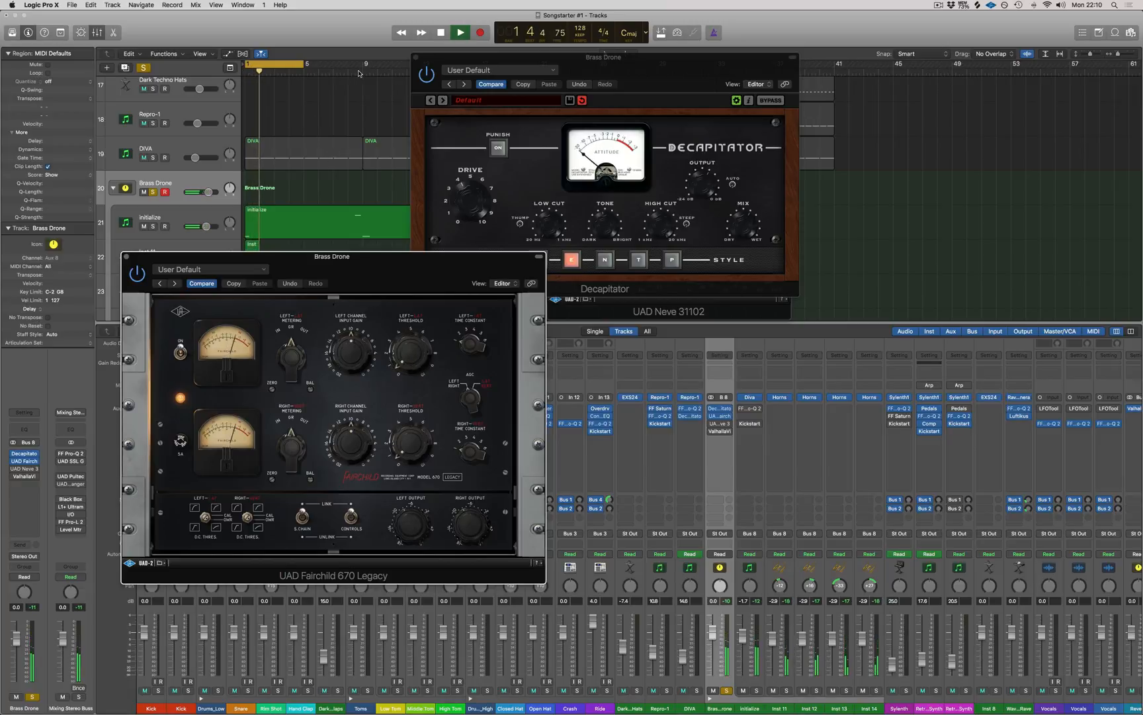
- Move the Diva region and the four horn regions, Inst 11 to Inst 14, one bar later to bar 2
scroll(296, 188, "down", 4)
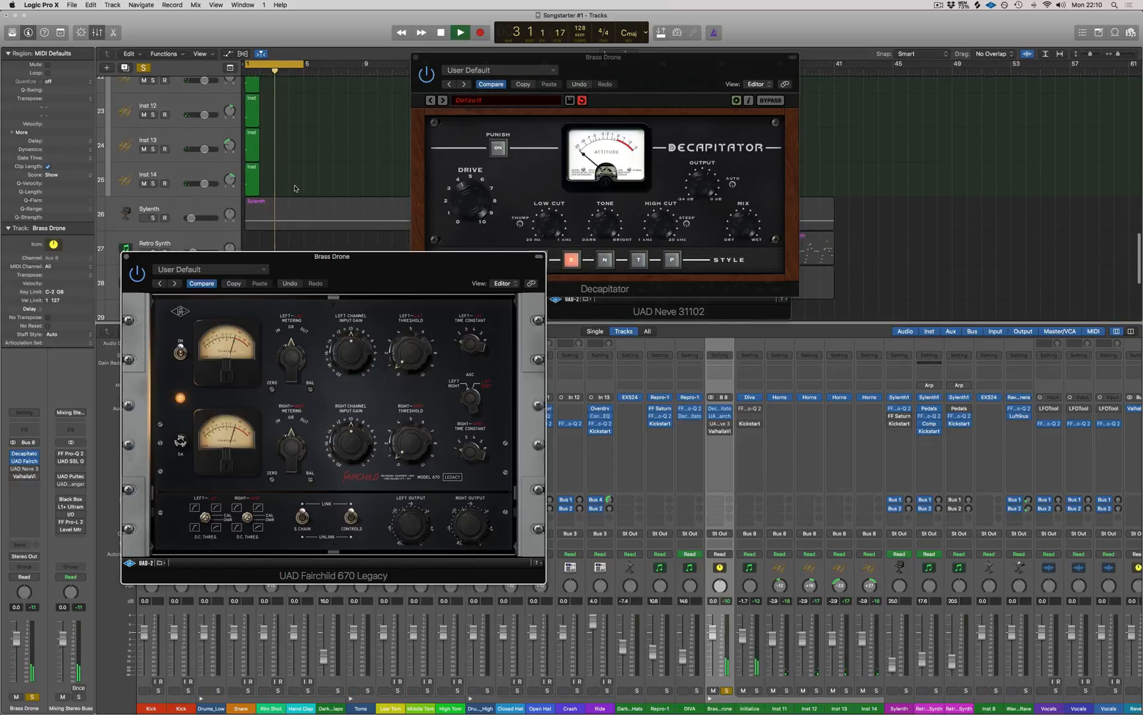
key("space")
left_click_drag(253, 97, 268, 97)
key("space")
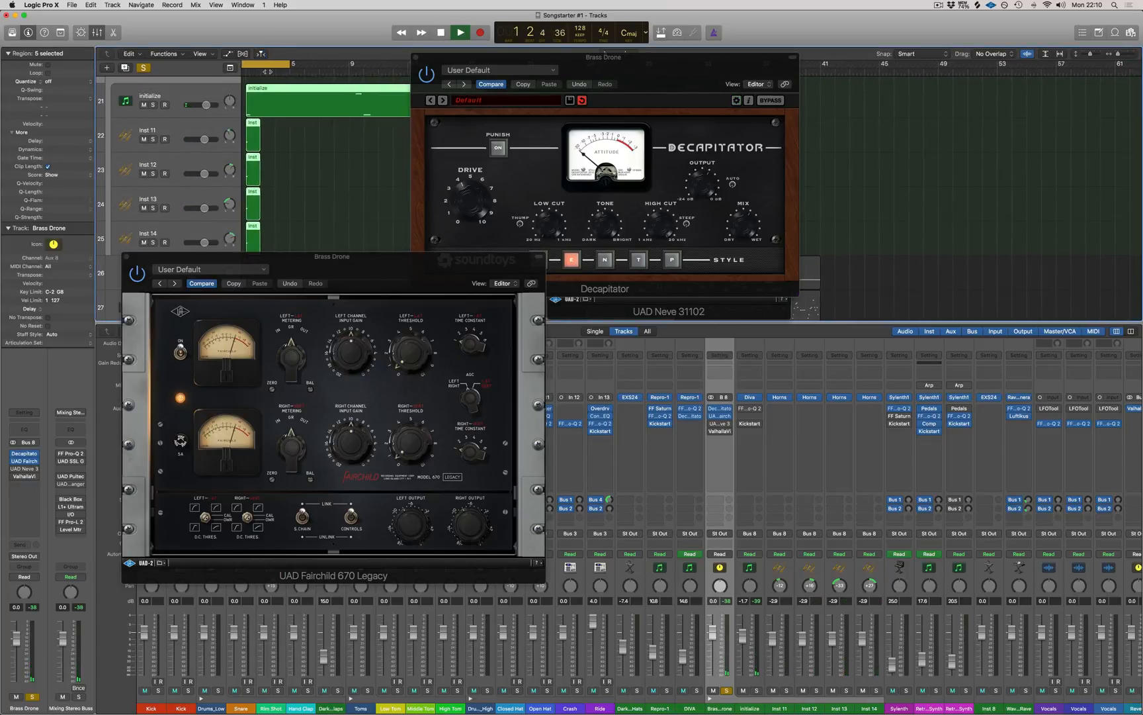
- Raise the Fairchild 670's linked threshold and audition the compressed Brass Drone stack
key("space")
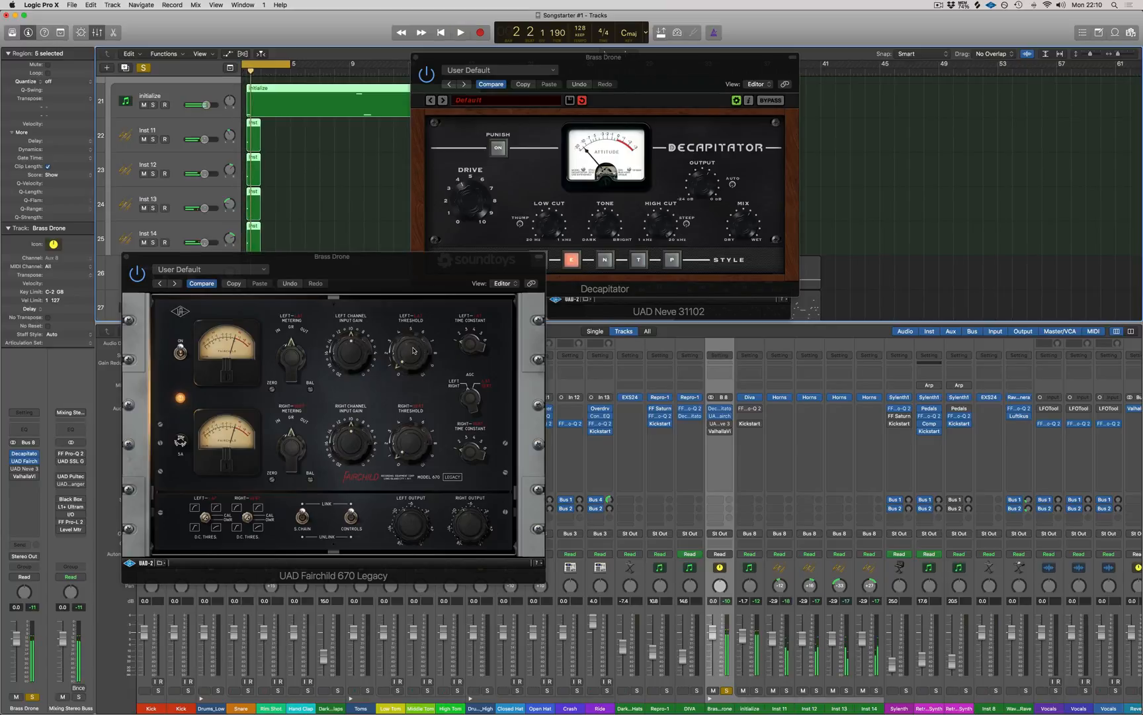
left_click(412, 340)
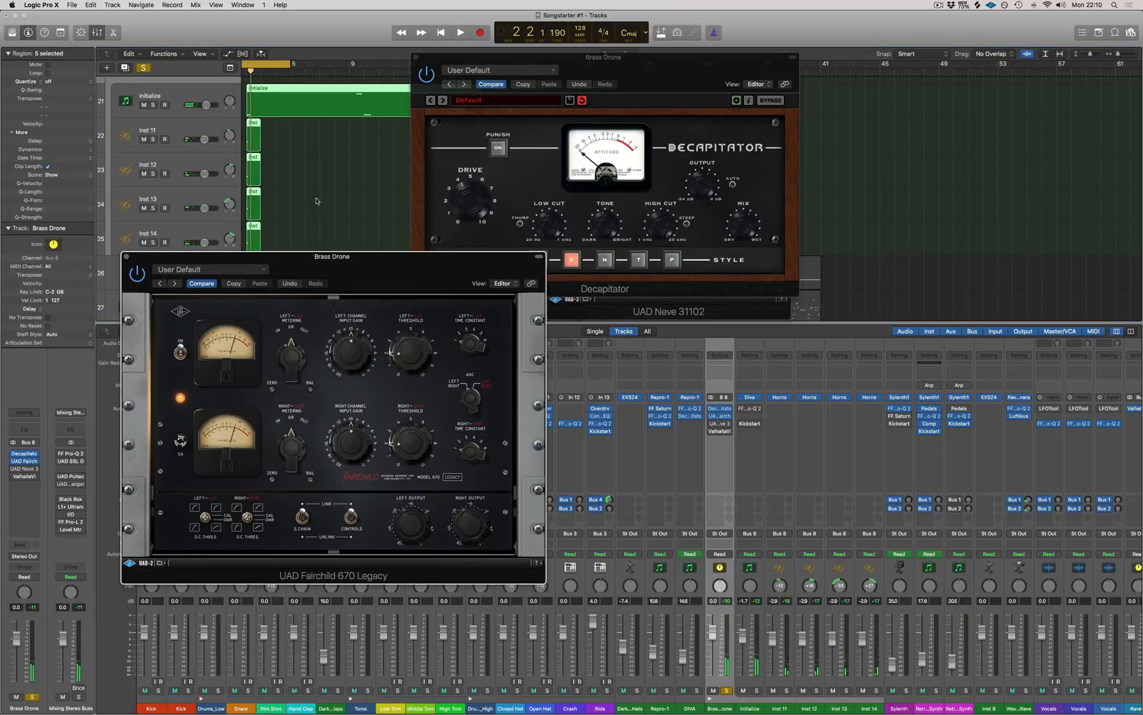
key("space")
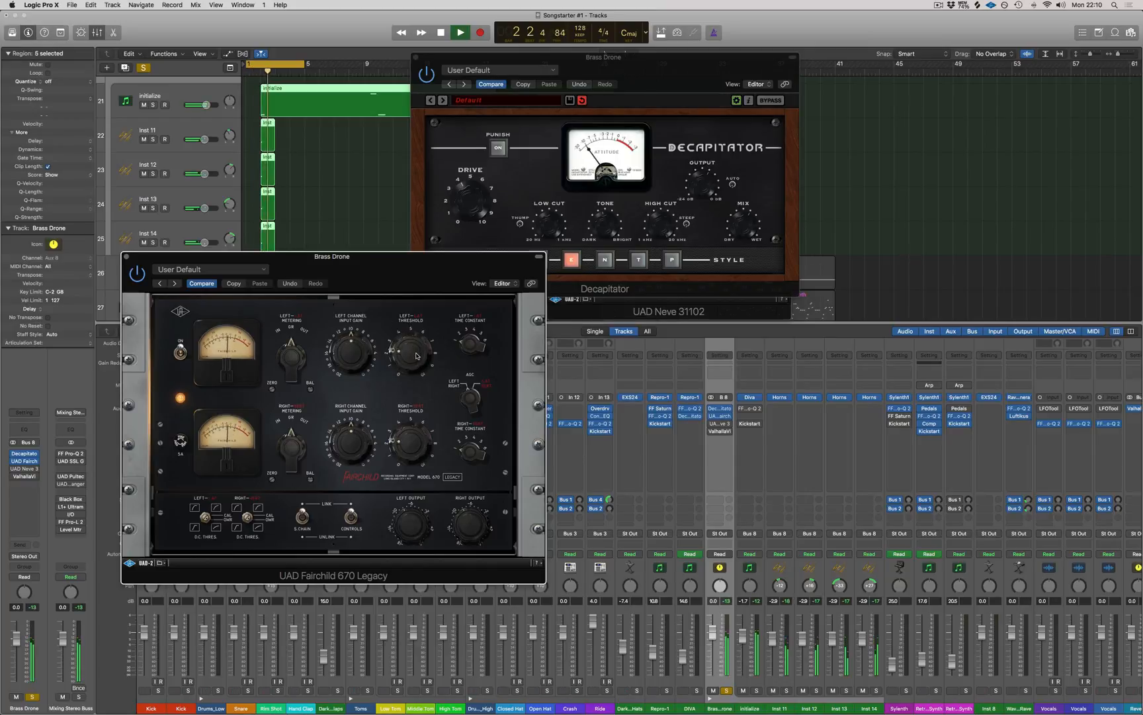
key("space")
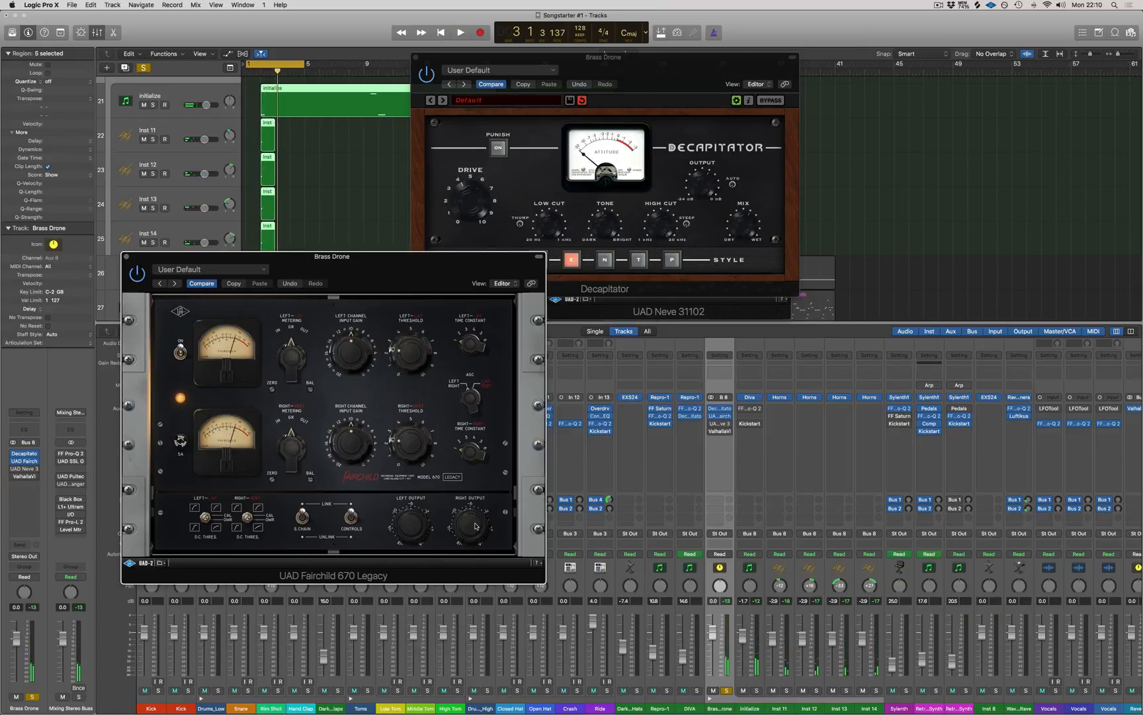
key("space")
key("space")
- Shift the cycle range about half a bar later and play the stack from there
left_click_drag(272, 65, 279, 65)
key("space")
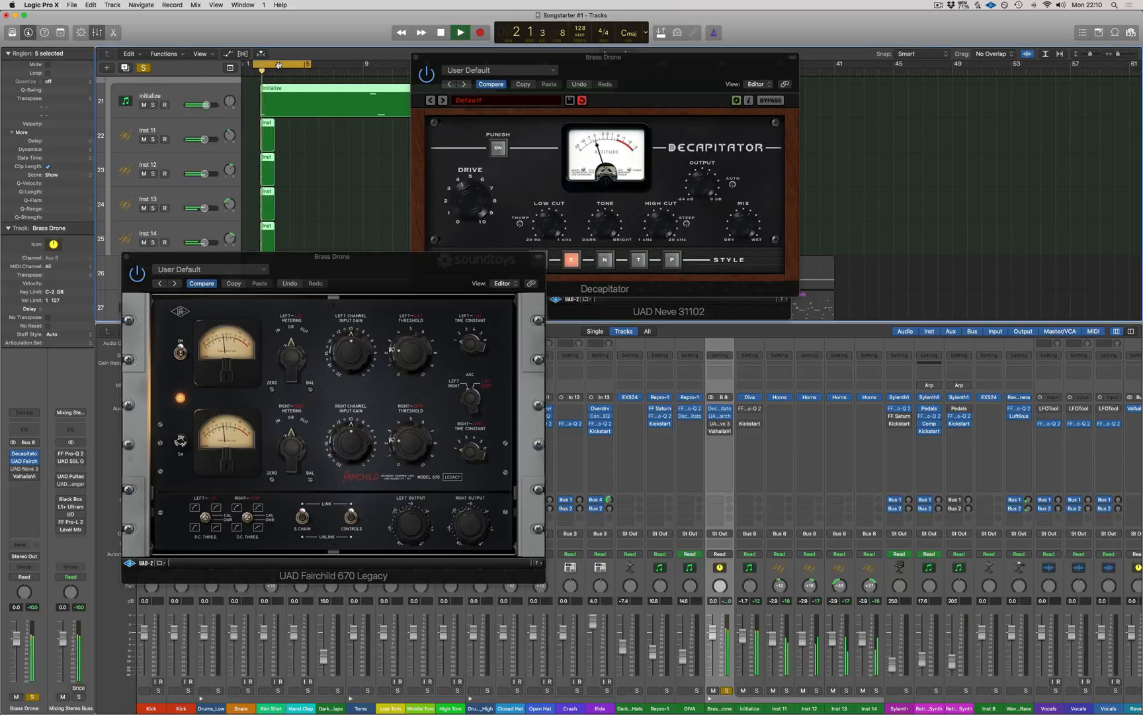
key("space")
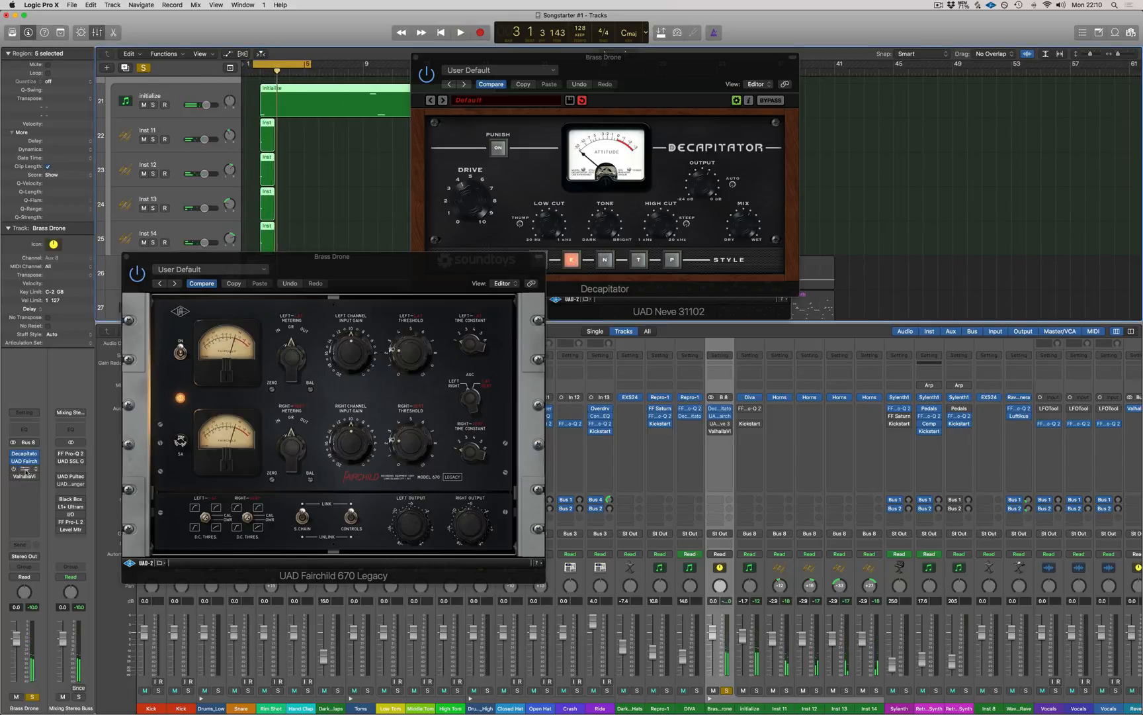
- Enable the Neve 31102 on Brass Drone, place its window beside the Fairchild and start adjusting its filter control
left_click(25, 471)
left_click(16, 468)
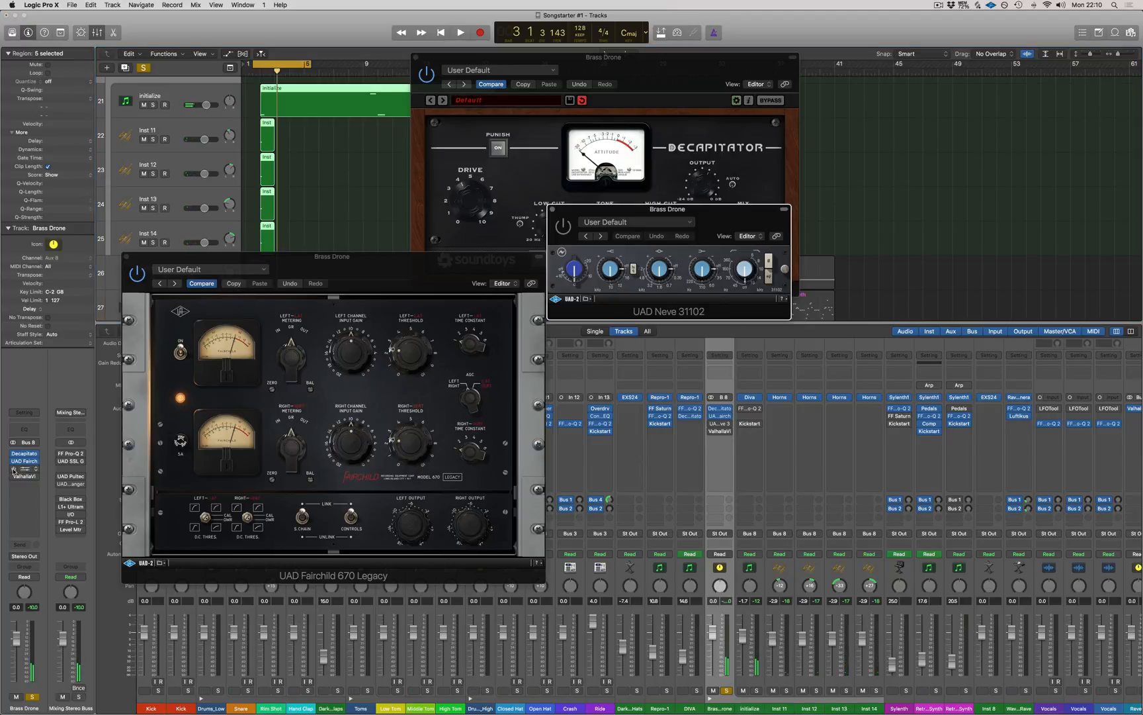
left_click_drag(705, 210, 673, 256)
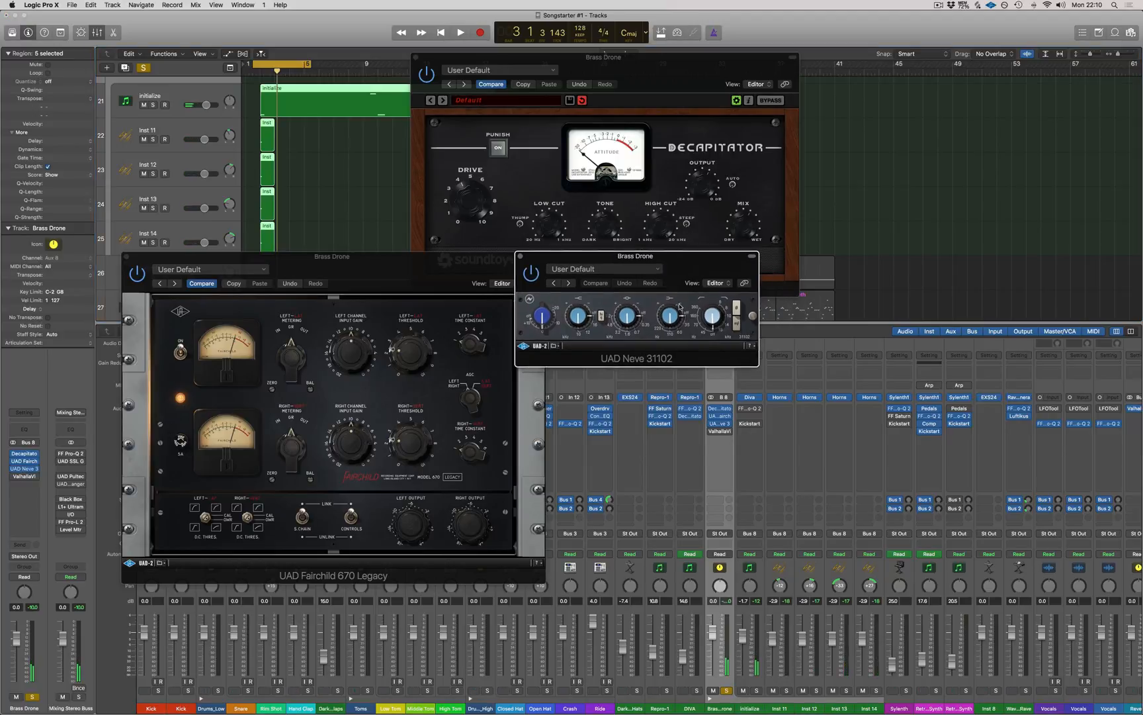
left_click(699, 301)
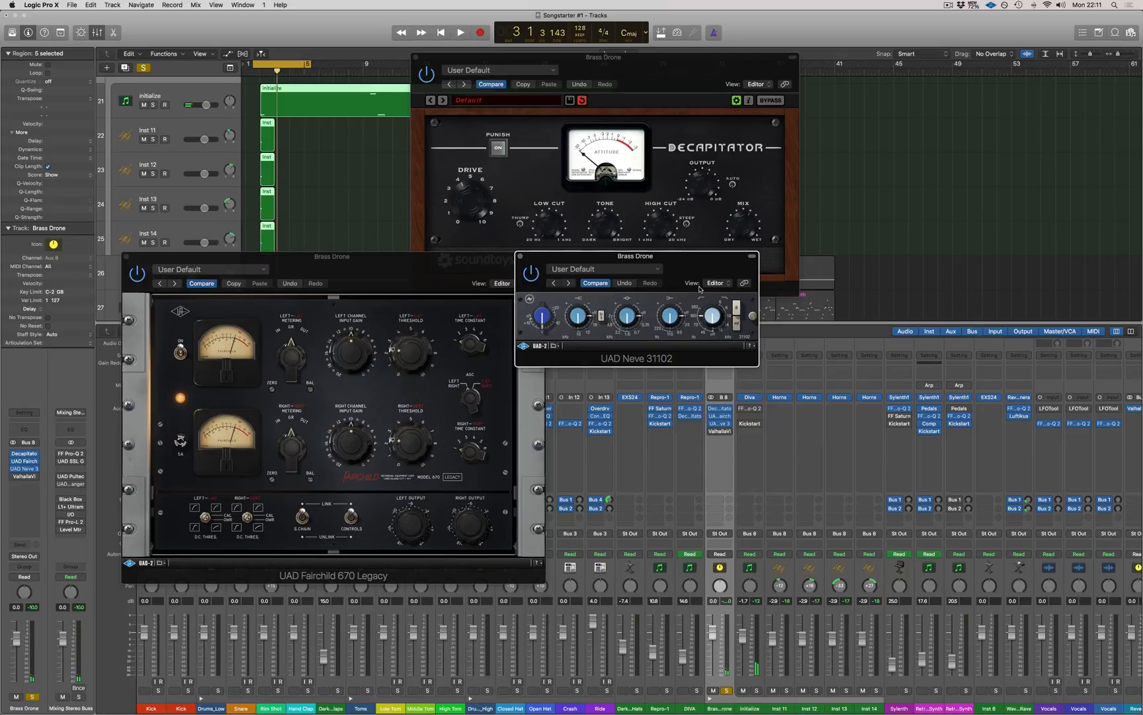
- Fine-tune the Neve 31102's filter and equalizer bands while auditioning the Brass Drone stack
key("space")
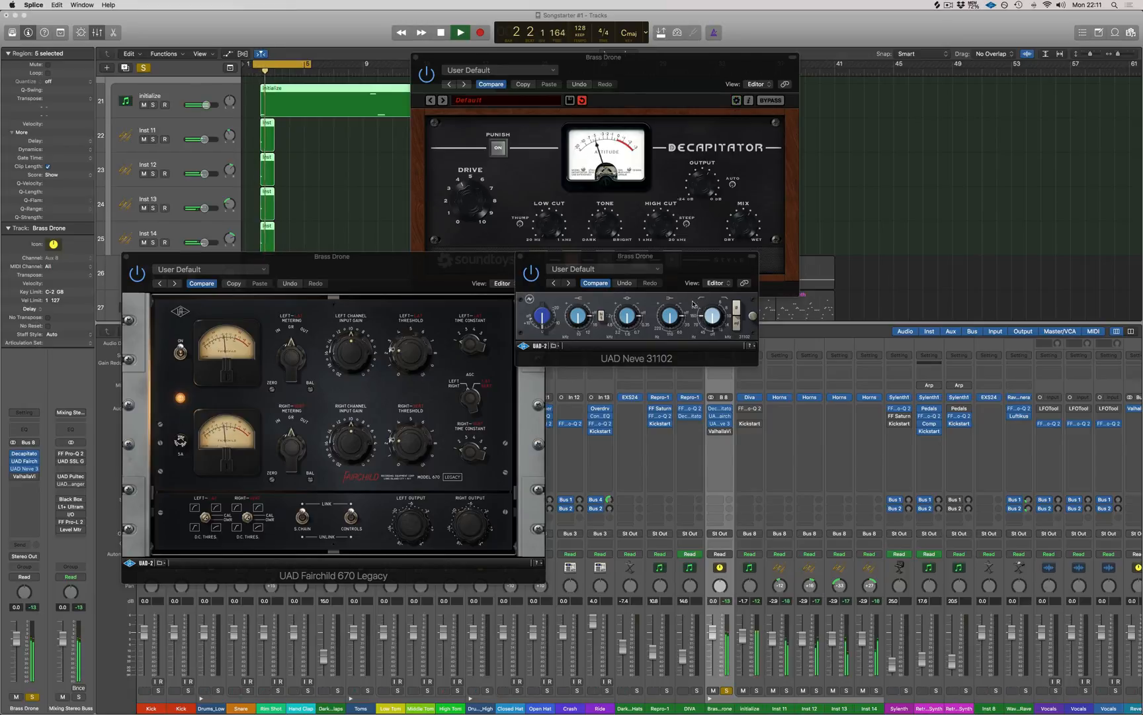
left_click(693, 304)
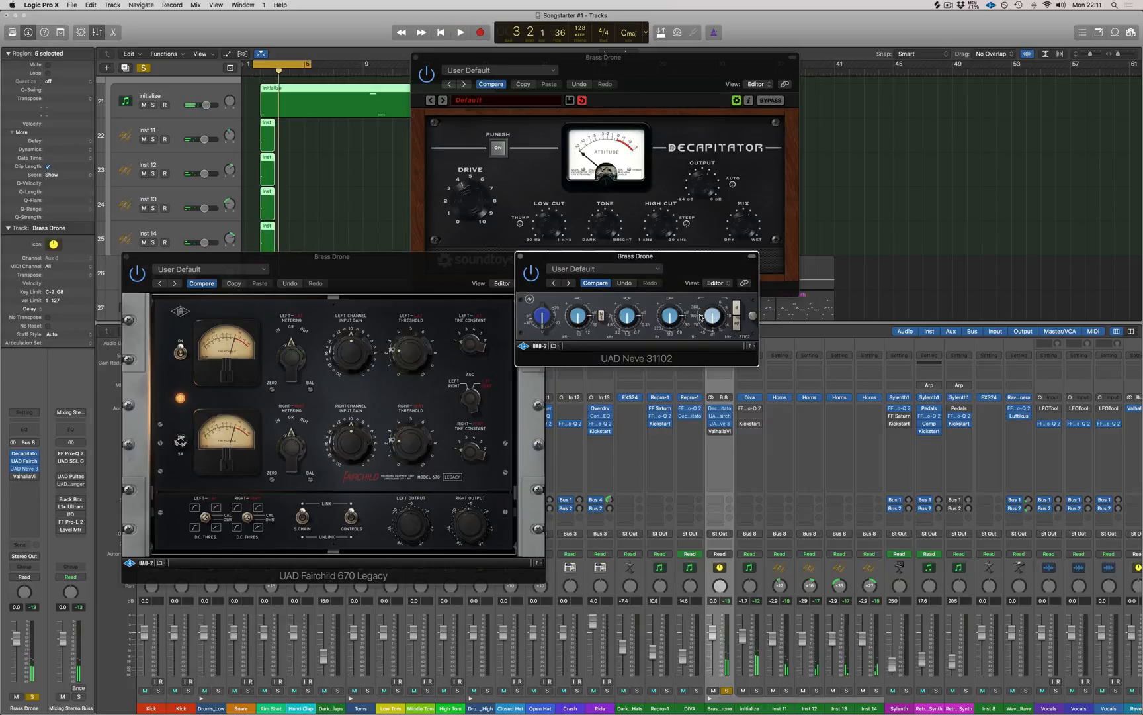
key("space")
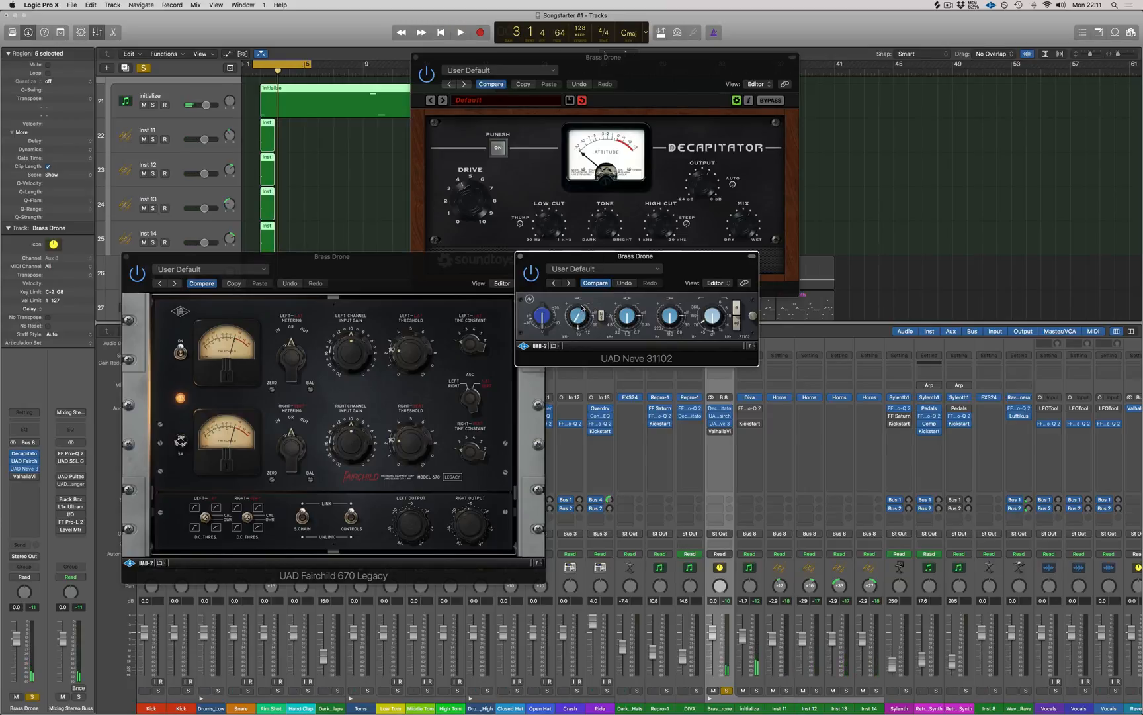
key("space")
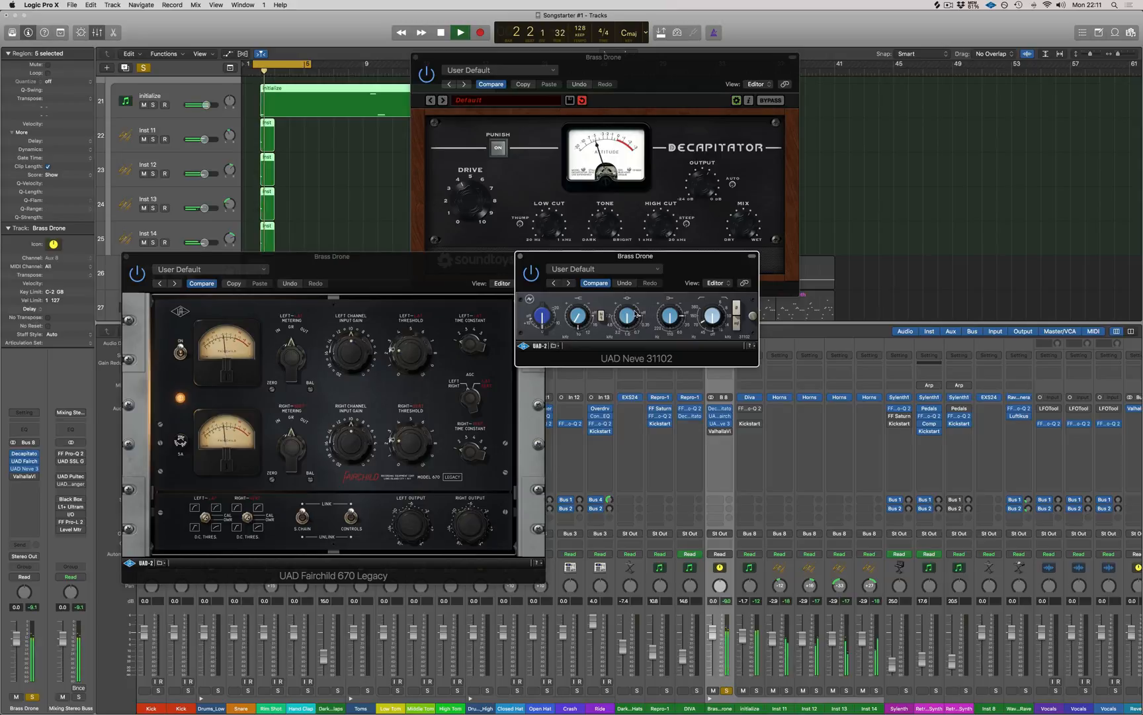
key("space")
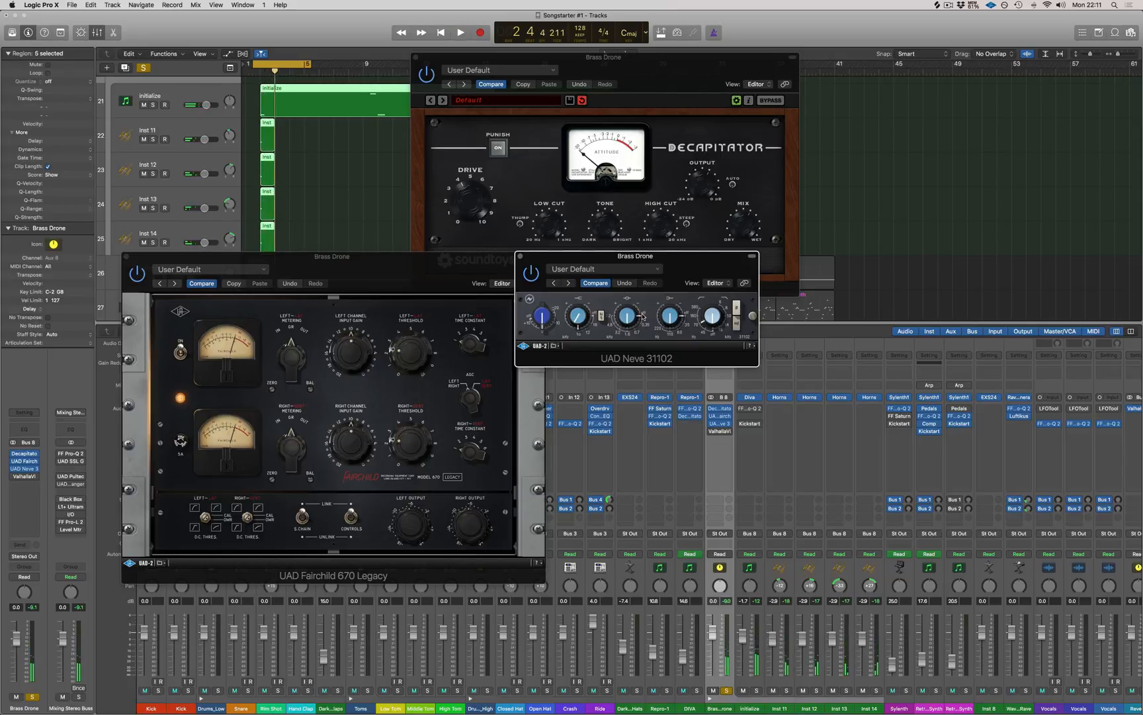
- Open ValhallaVintageVerb on Brass Drone and set its mix to 47.6% and decay to 11.99 s during playback
left_click(719, 432)
key("space")
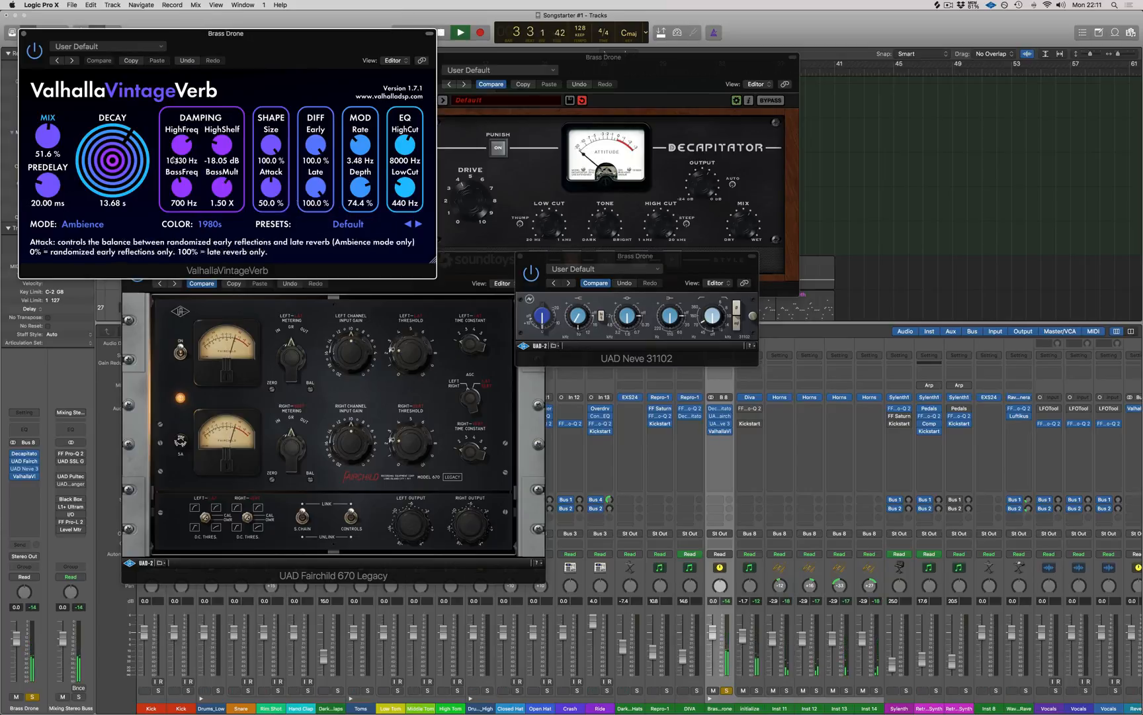
left_click_drag(48, 135, 106, 155)
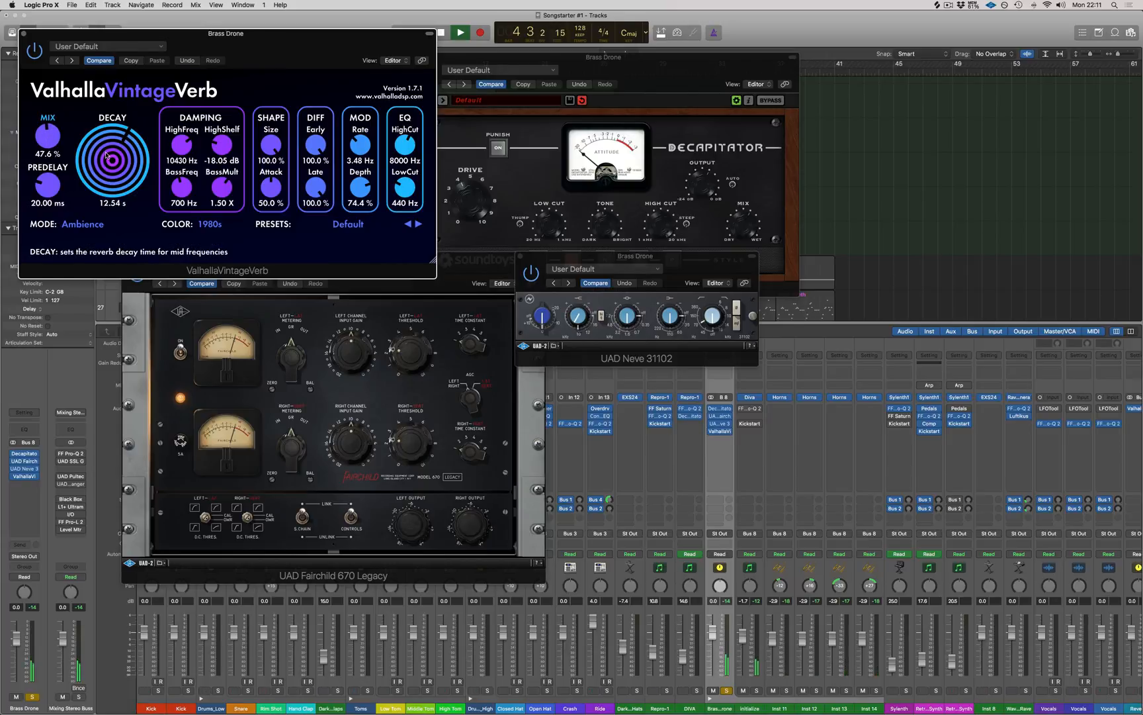
key("space")
- Move Kickstart from the Diva track to the end of Brass Drone's effects chain and audition it
left_click_drag(747, 425, 712, 442)
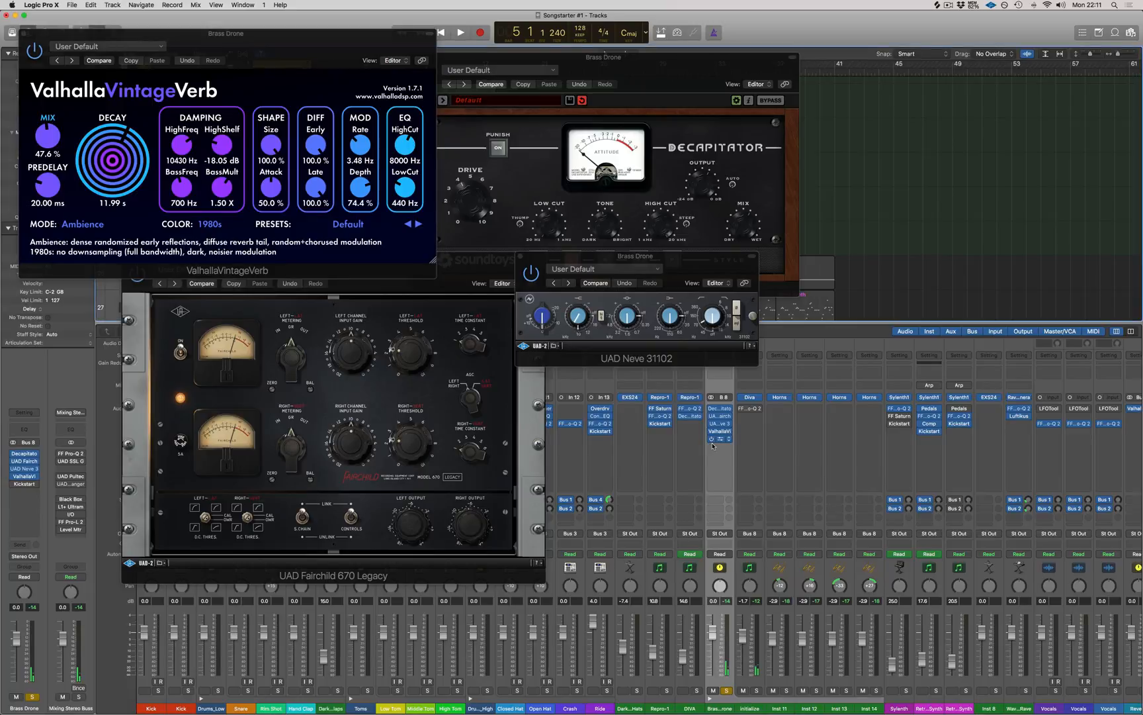
key("space")
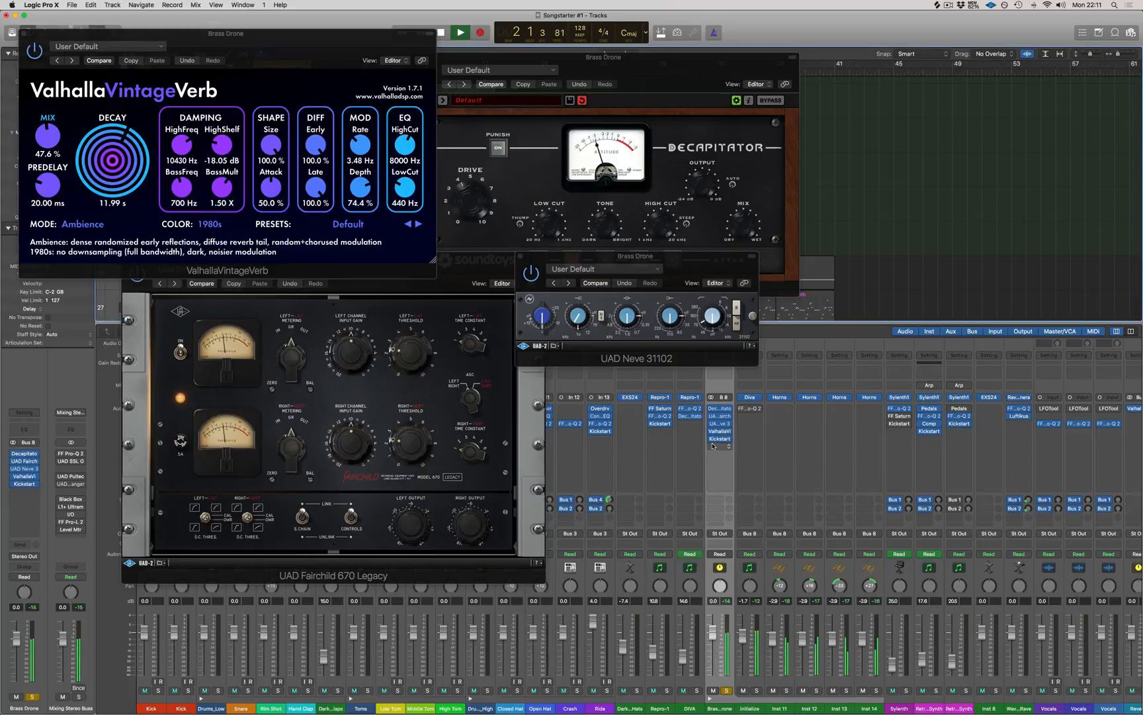
- Lower the four horn tracks, Inst 11 to Inst 14, together to -8.2 dB and raise the Diva track to -0.1 dB
left_click(782, 710)
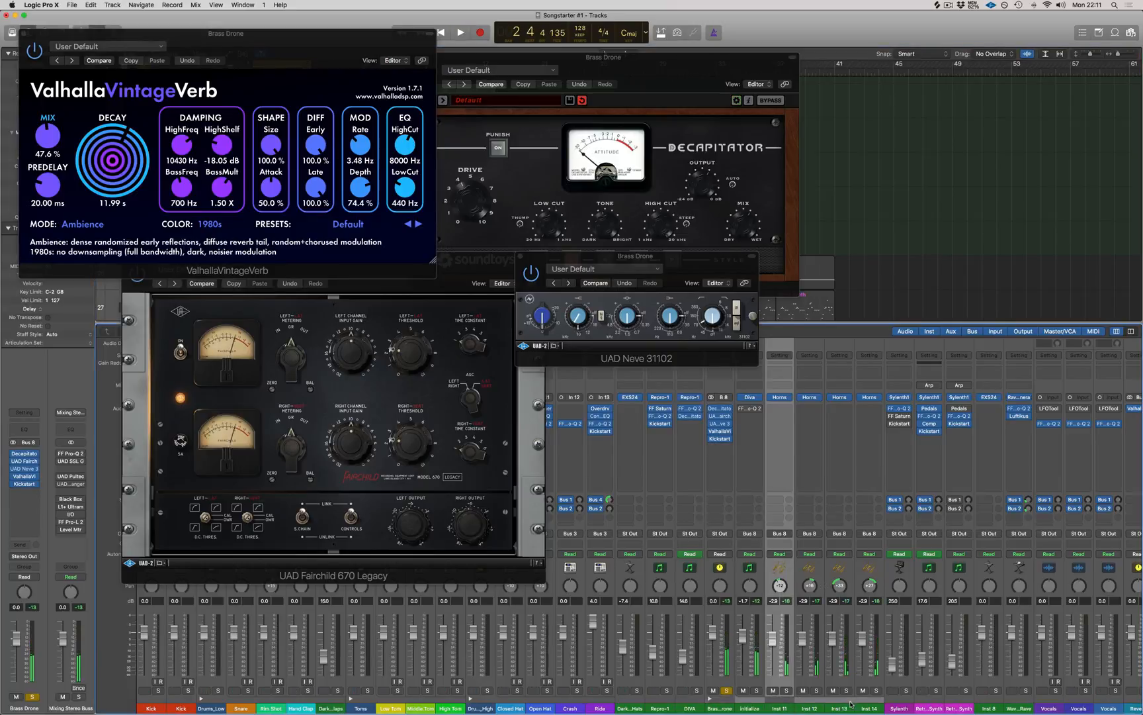
left_click_drag(774, 634, 773, 640)
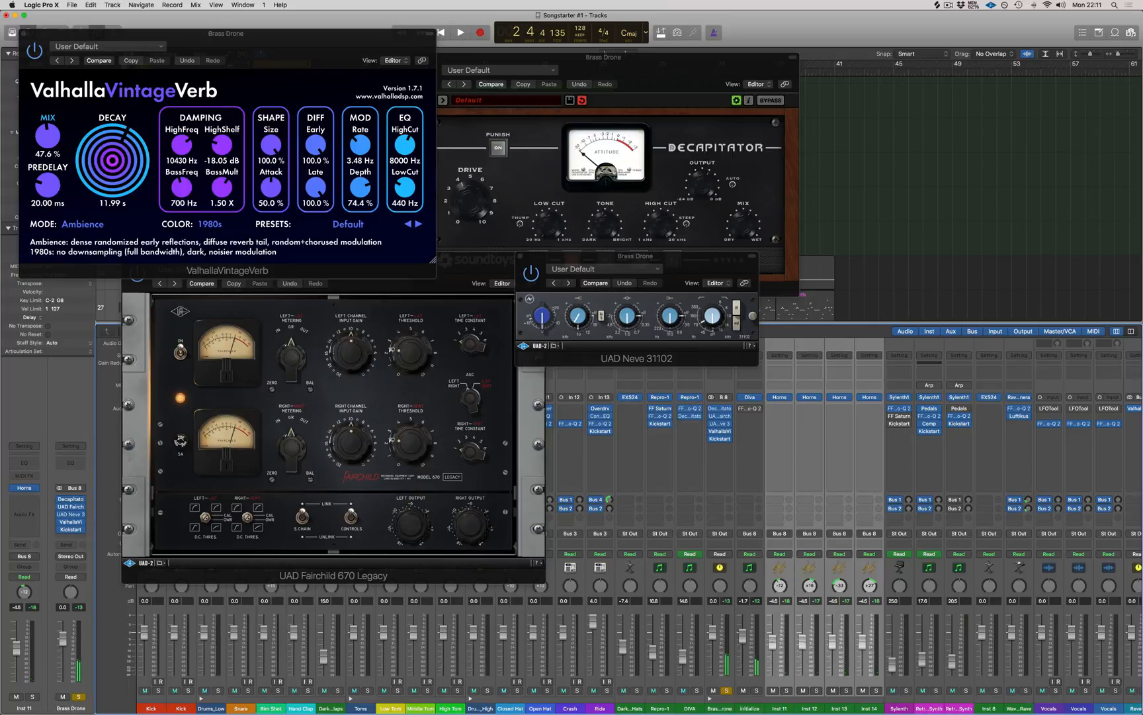
key("space")
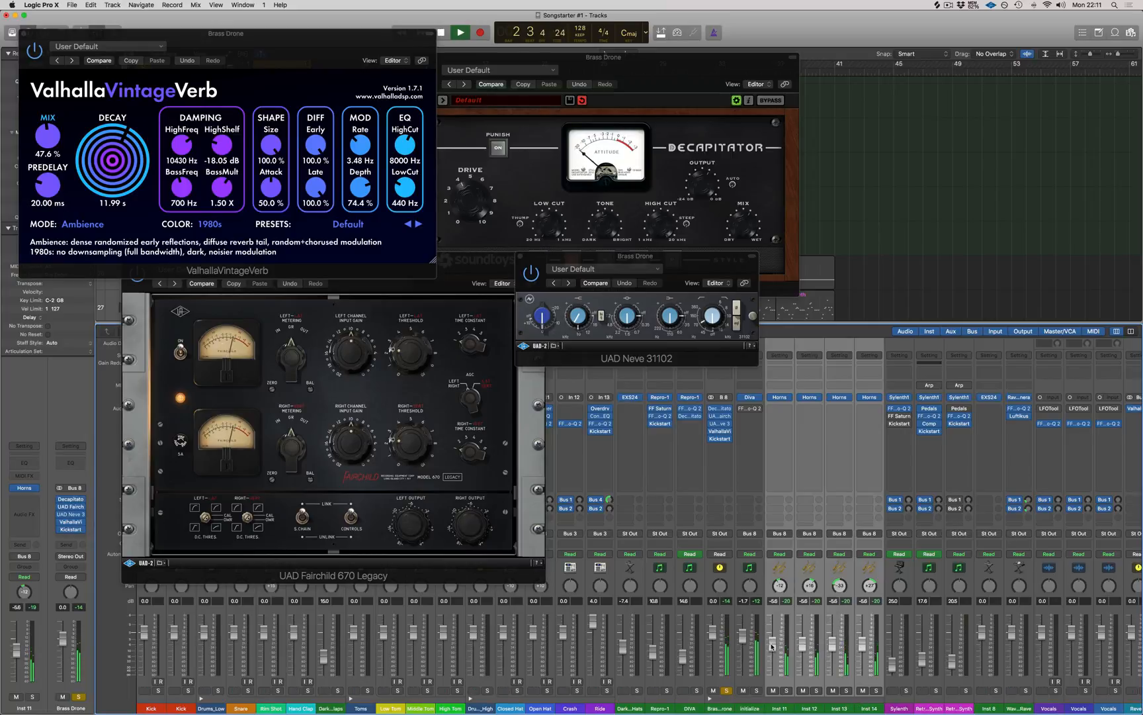
key("space")
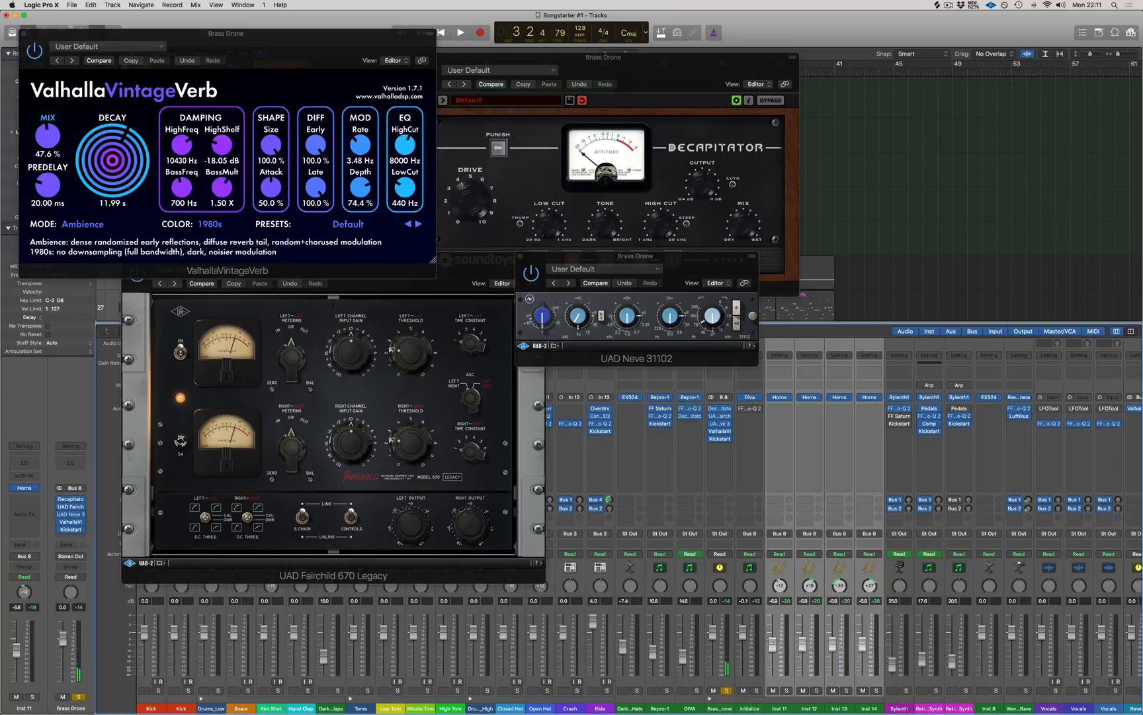
key("space")
key("space")
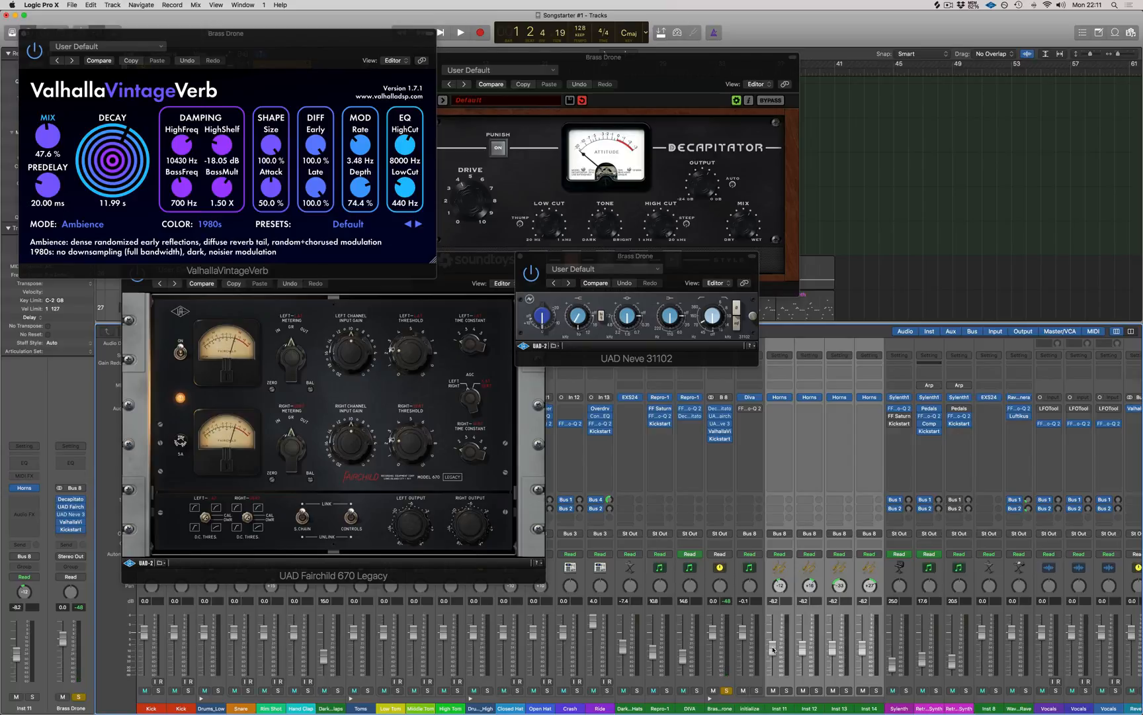
key("space")
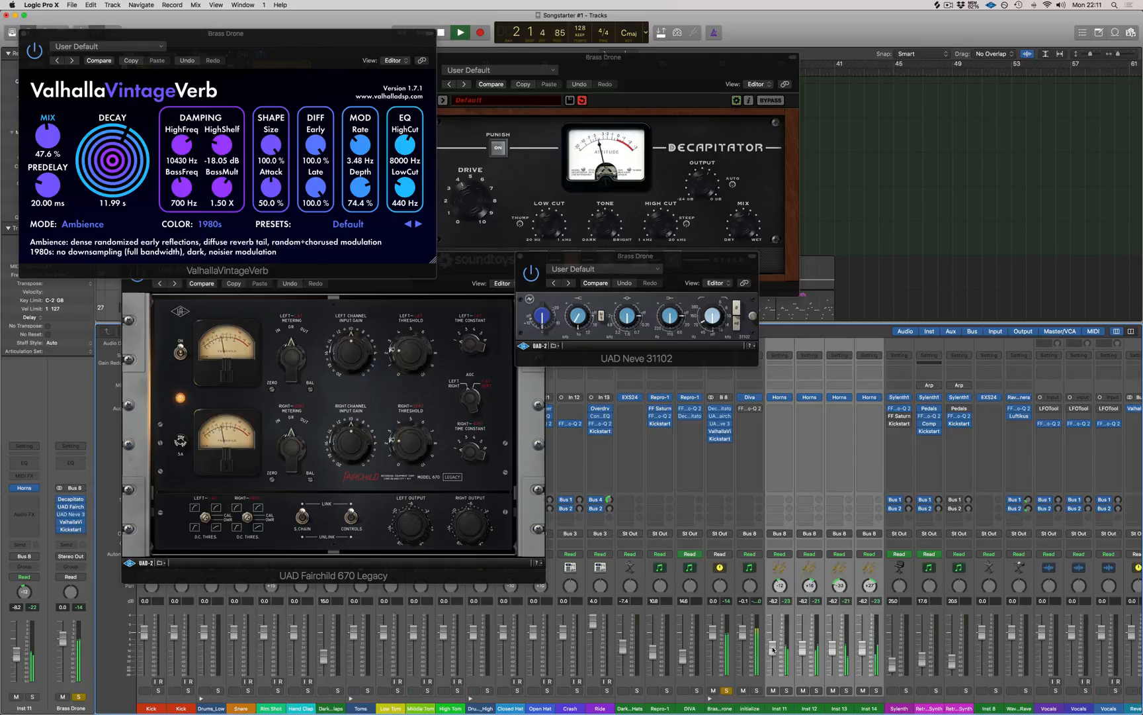
key("space")
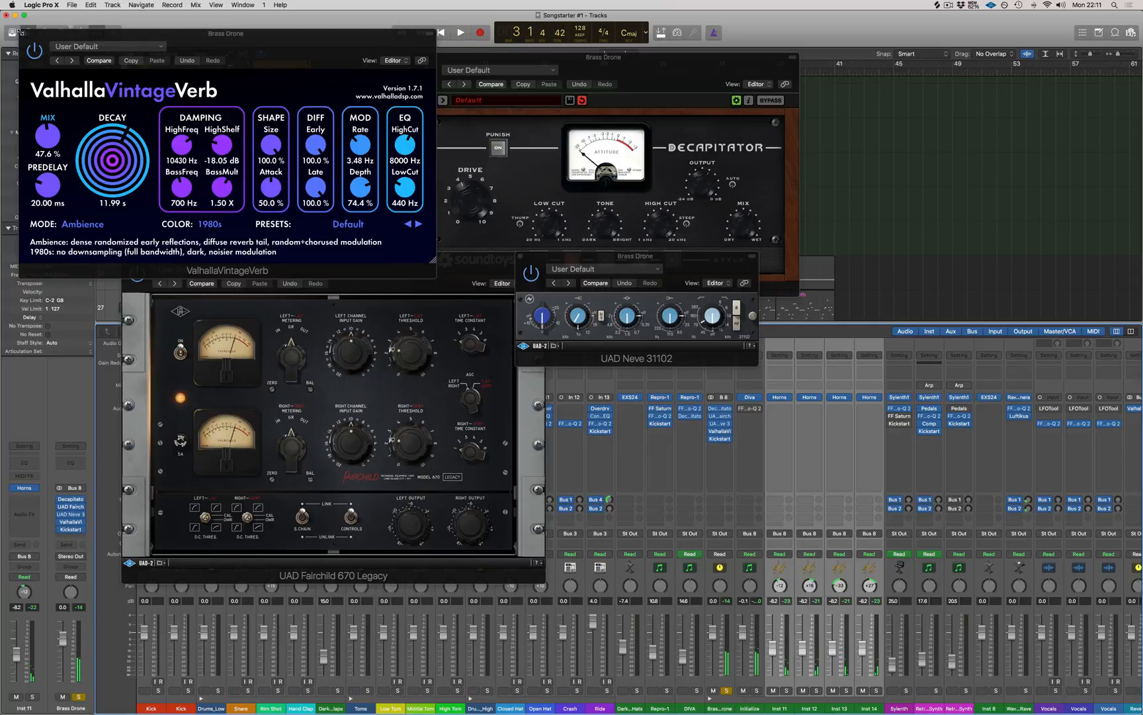
- Close the four Brass Drone plug-in windows and mute the horn tracks Inst 11 to Inst 14
left_click(23, 33)
left_click(416, 57)
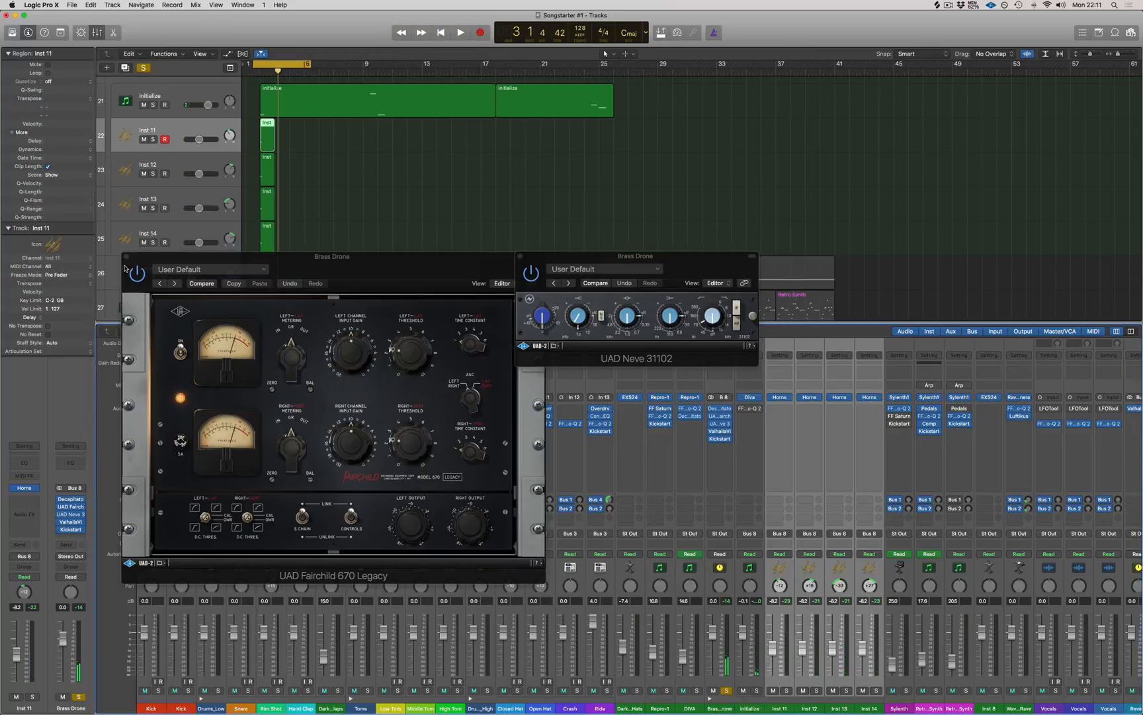
left_click(125, 257)
left_click(520, 256)
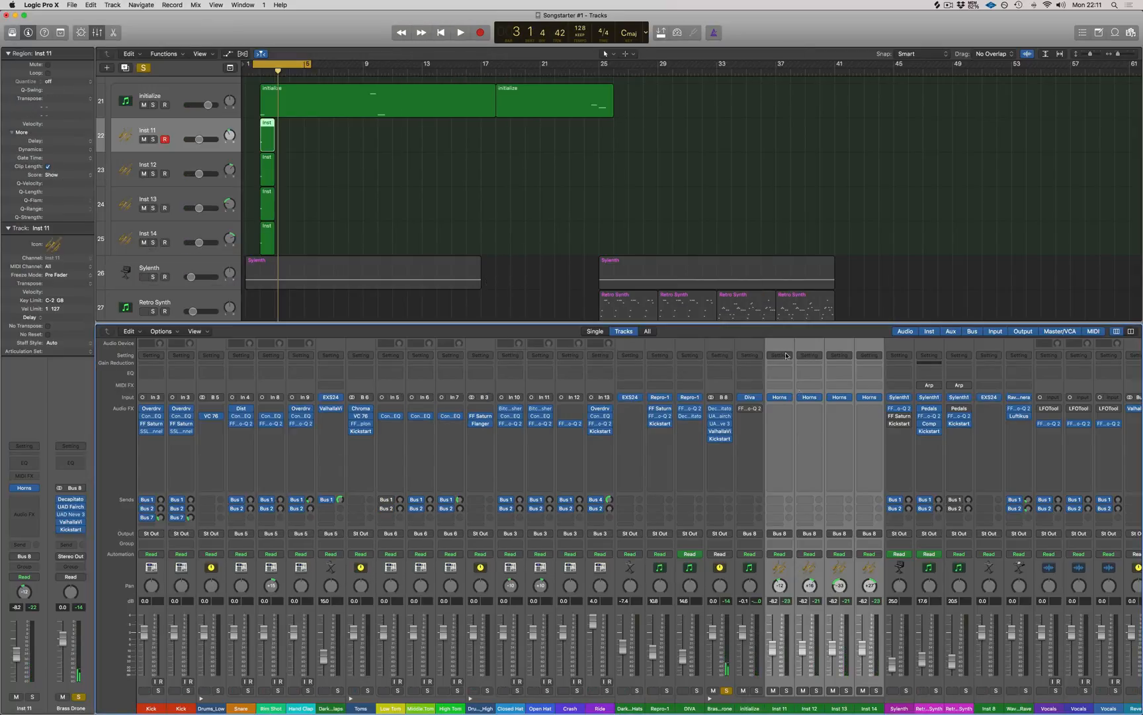
left_click(773, 690, "alt")
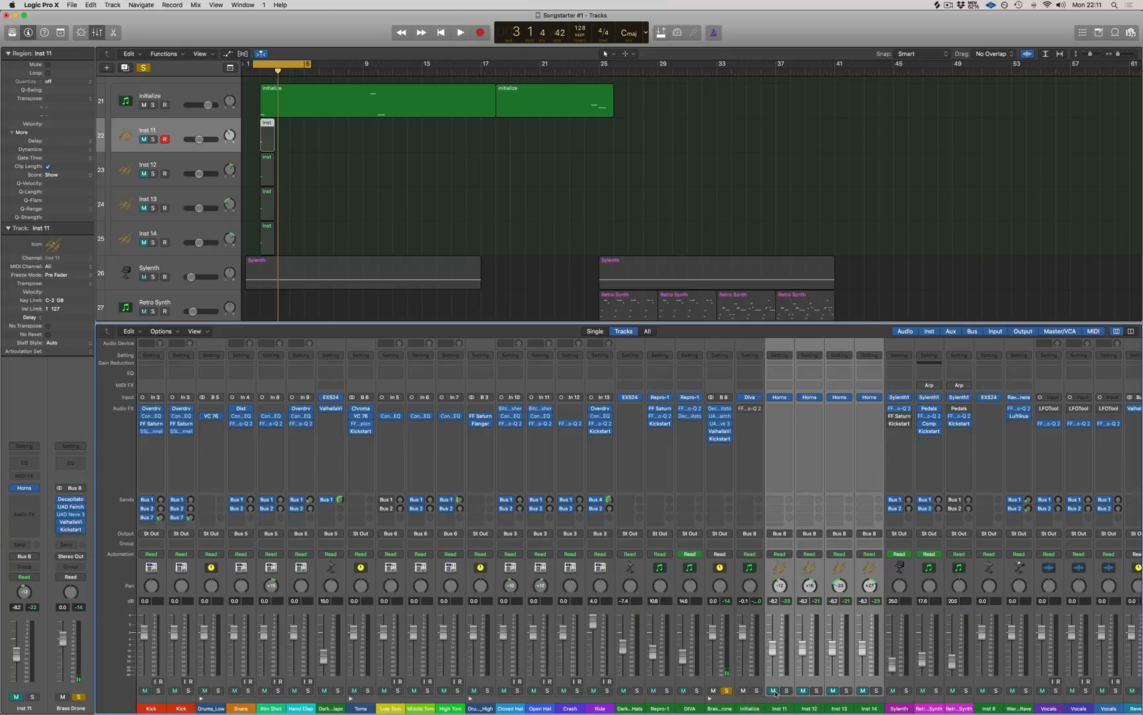
- Audition the Diva layer alone, unmute the horn tracks Inst 11 to Inst 14, and play the combined stack
key("space")
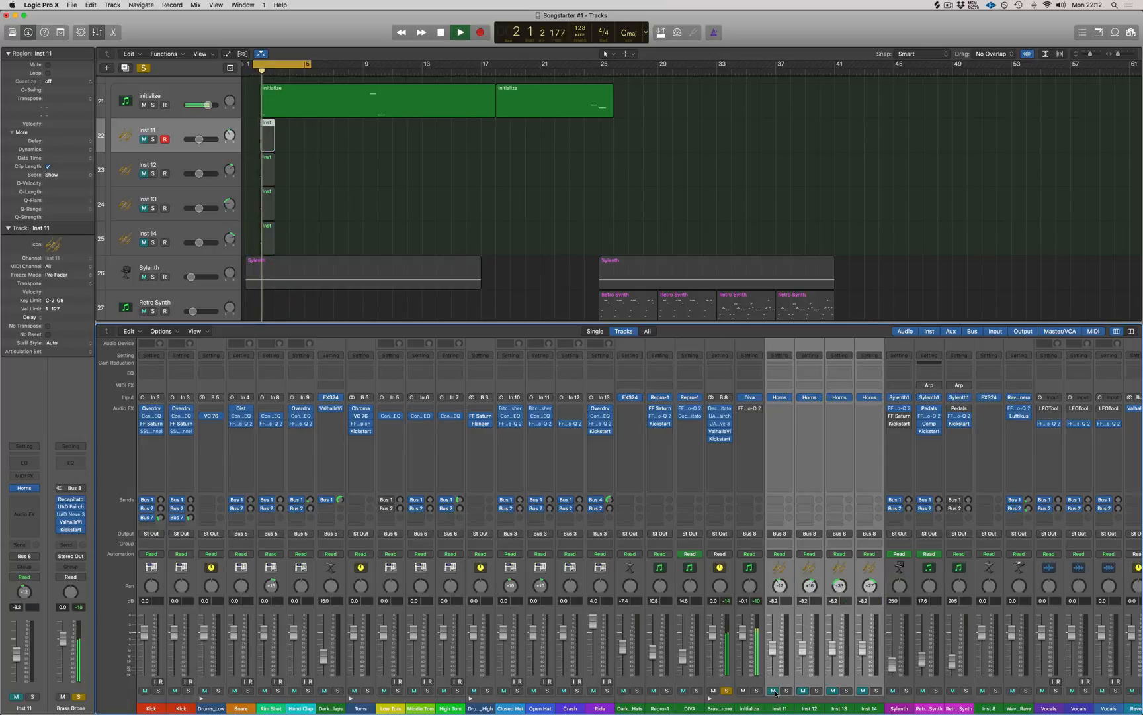
key("space")
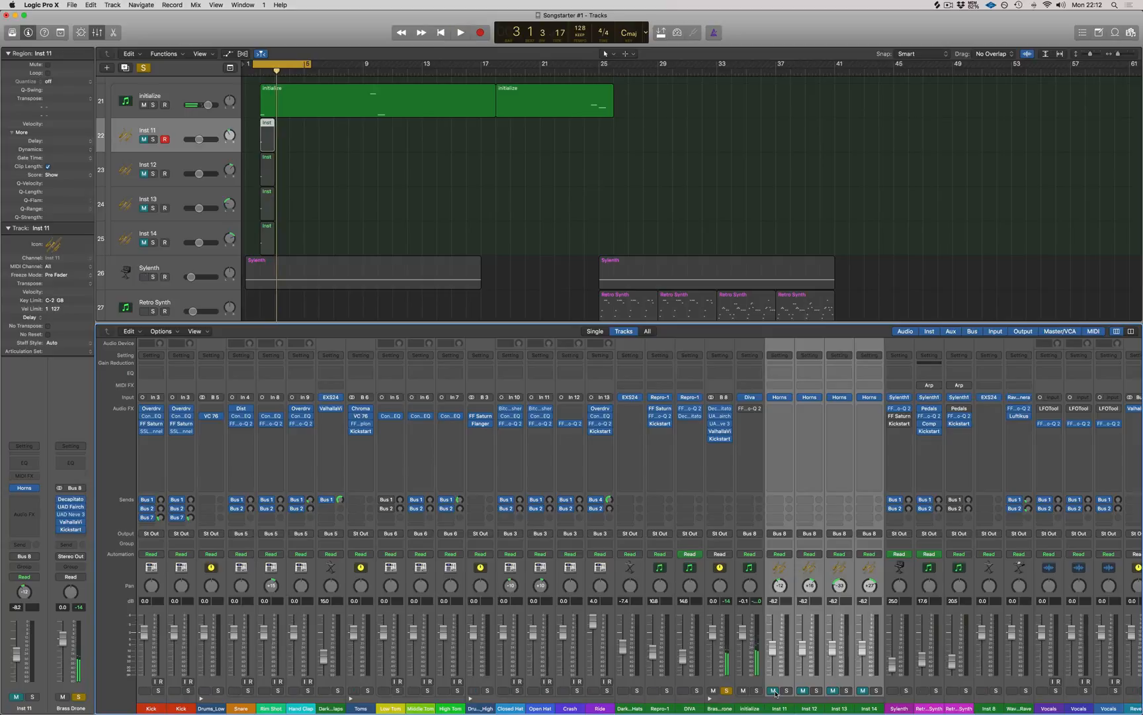
left_click(774, 690)
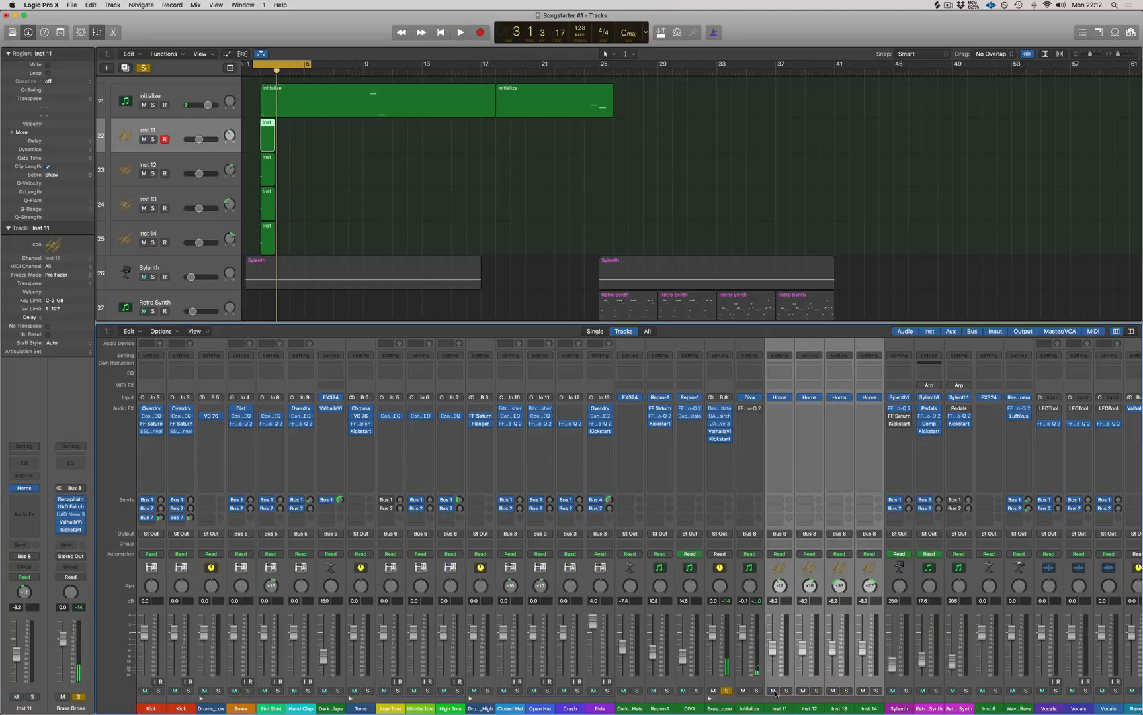
key("space")
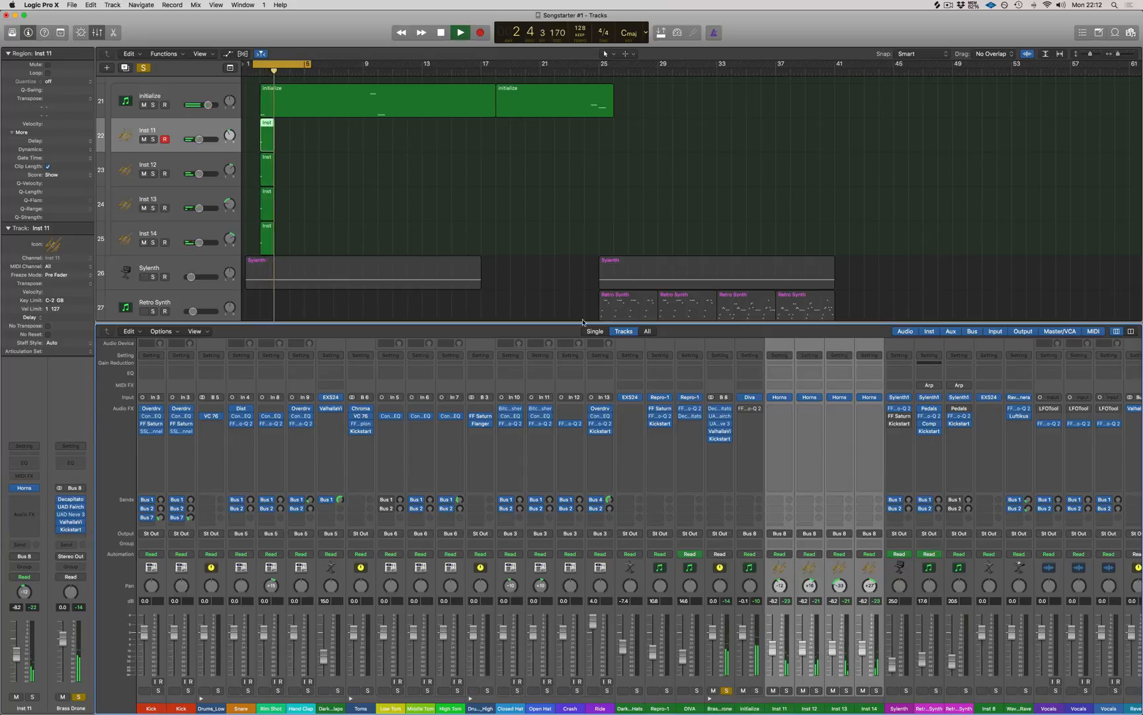
key("space")
- Lengthen the G1 notes in the four horn regions, Inst 11 to Inst 14, to about one beat and audition them
left_click_drag(288, 229, 263, 131)
key("p")
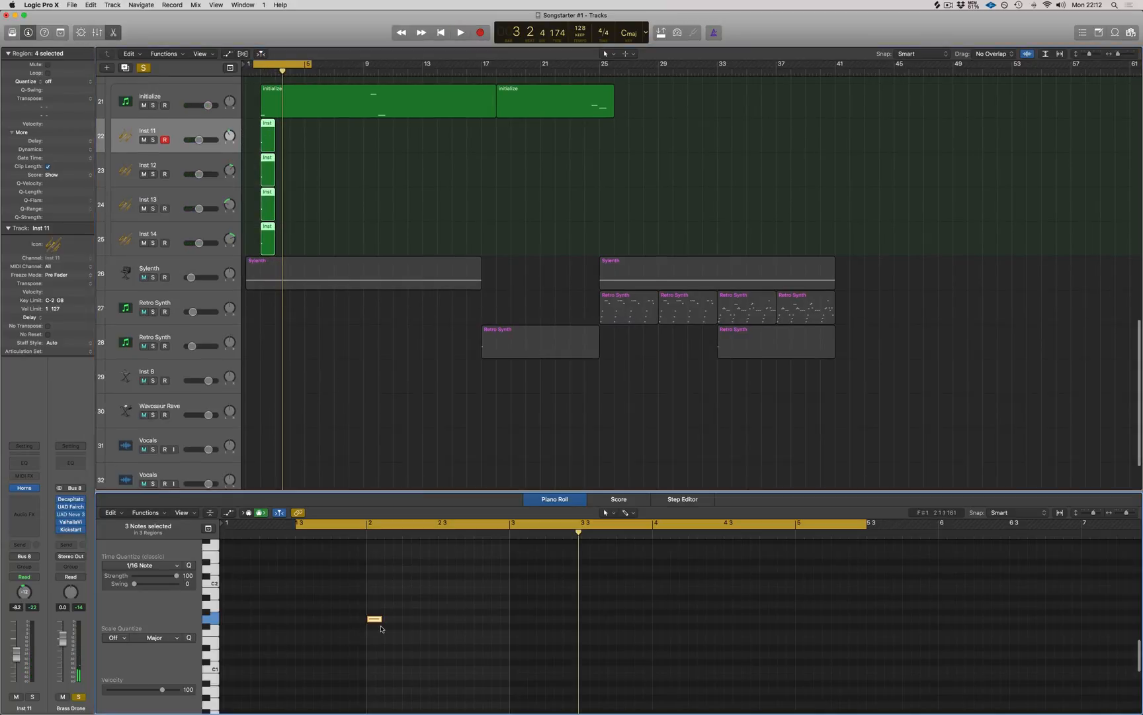
left_click_drag(380, 620, 401, 621)
key("space")
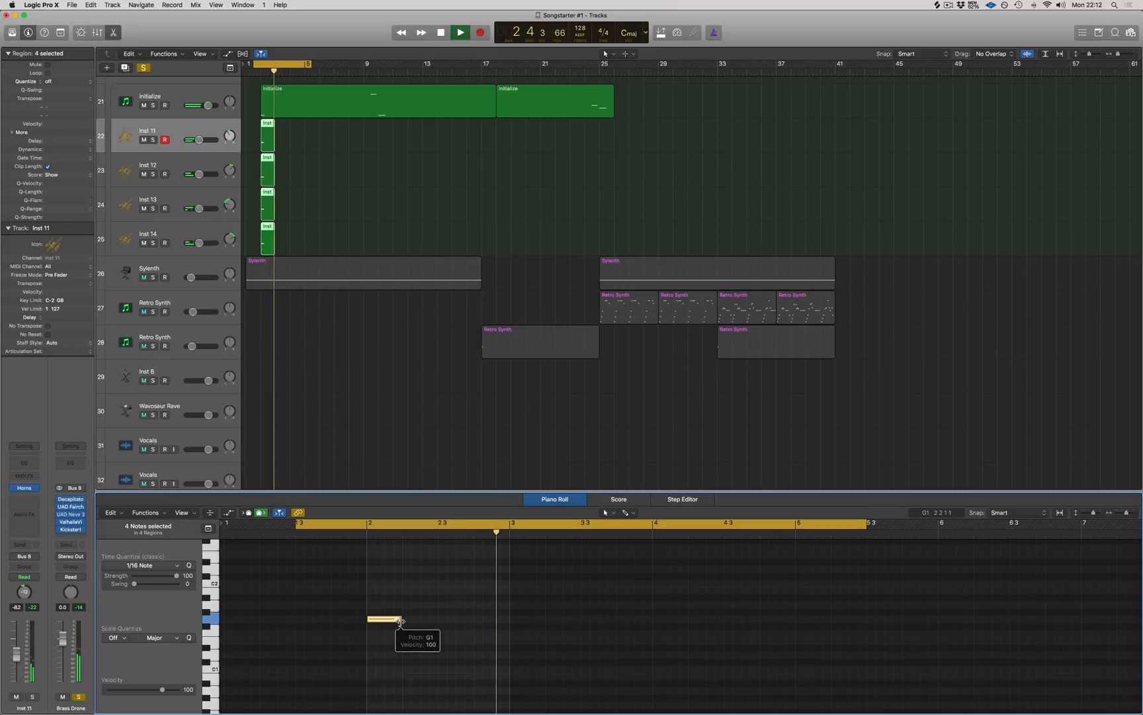
key("p")
scroll(378, 495, "up", 3)
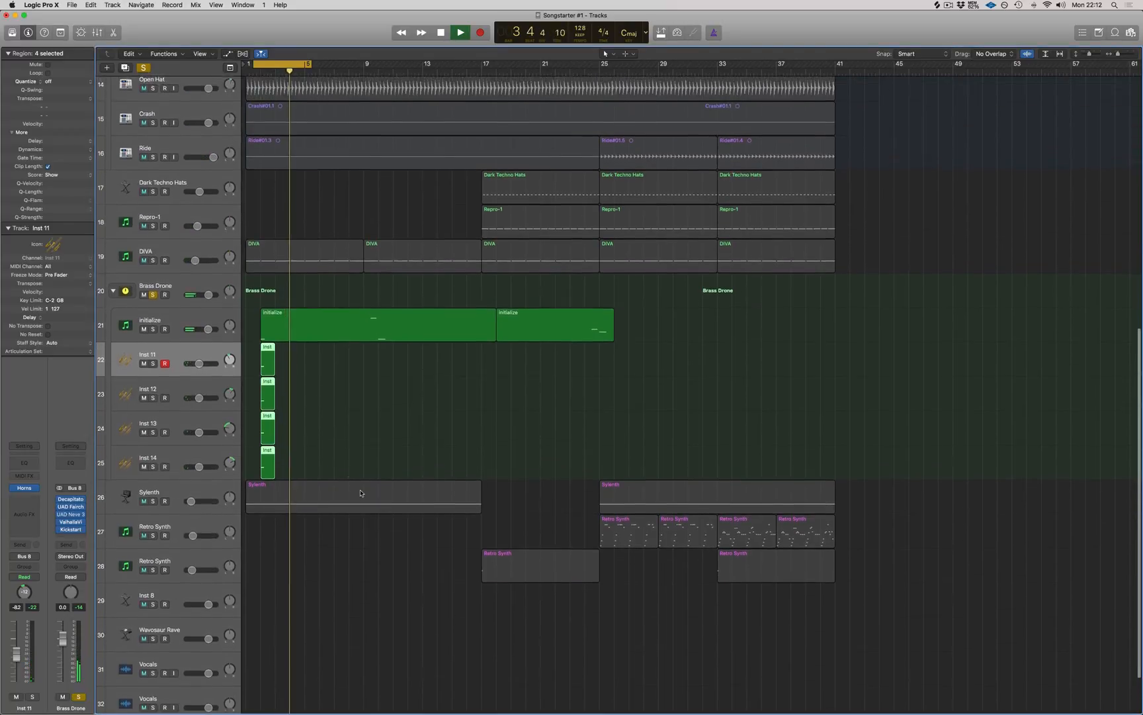
key("space")
- Move the four horn regions and both Diva regions in the Brass Drone stack one bar earlier to start at bar 1
left_click_drag(375, 470, 252, 349)
left_click(538, 332)
left_click_drag(538, 332, 522, 332)
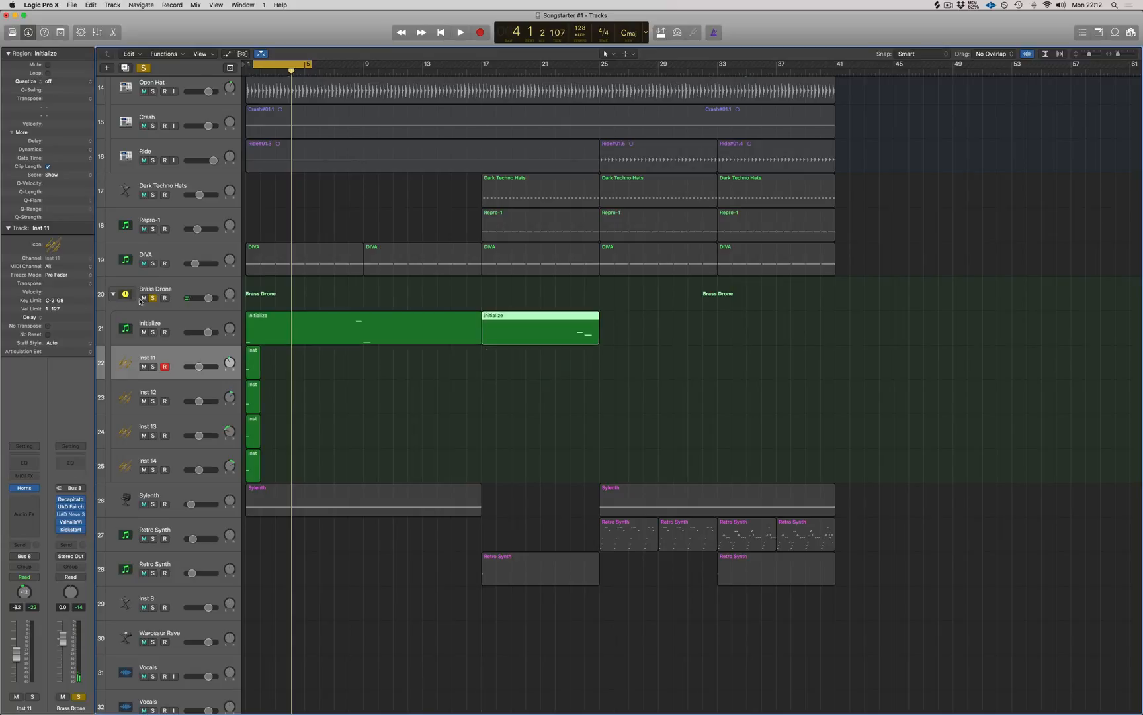
- Unsolo Brass Drone, set the cycle range from bar 1 to bar 25, and audition the full arrangement
left_click(153, 297)
left_click(333, 295)
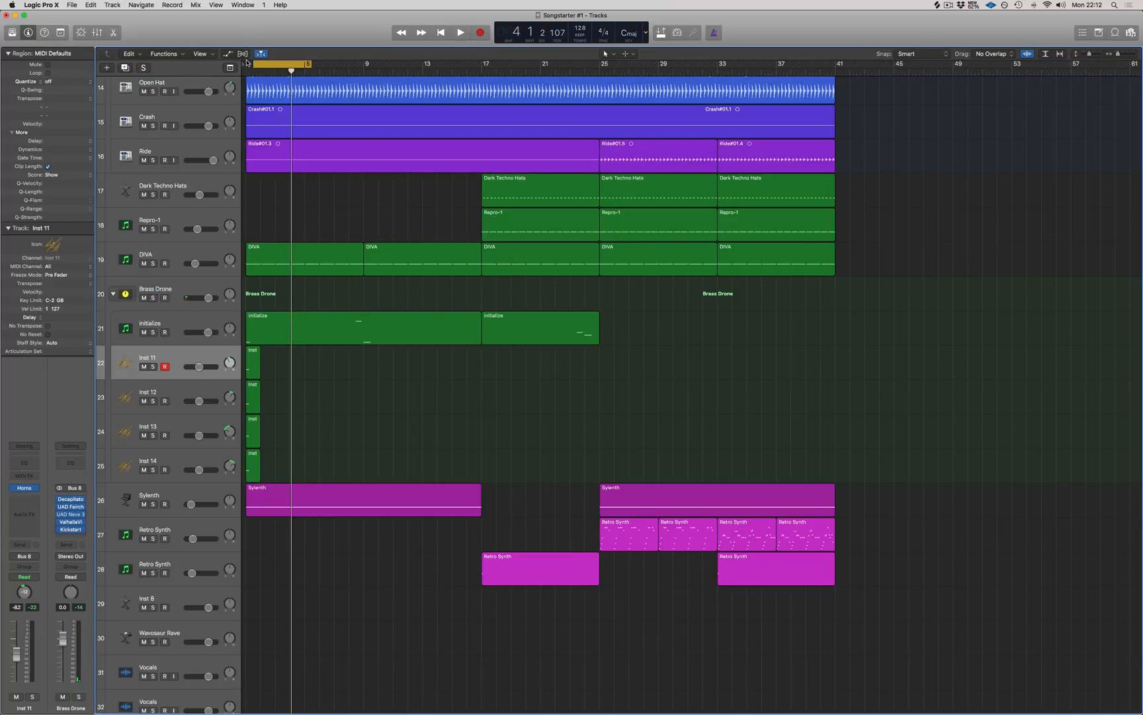
left_click_drag(246, 63, 600, 64)
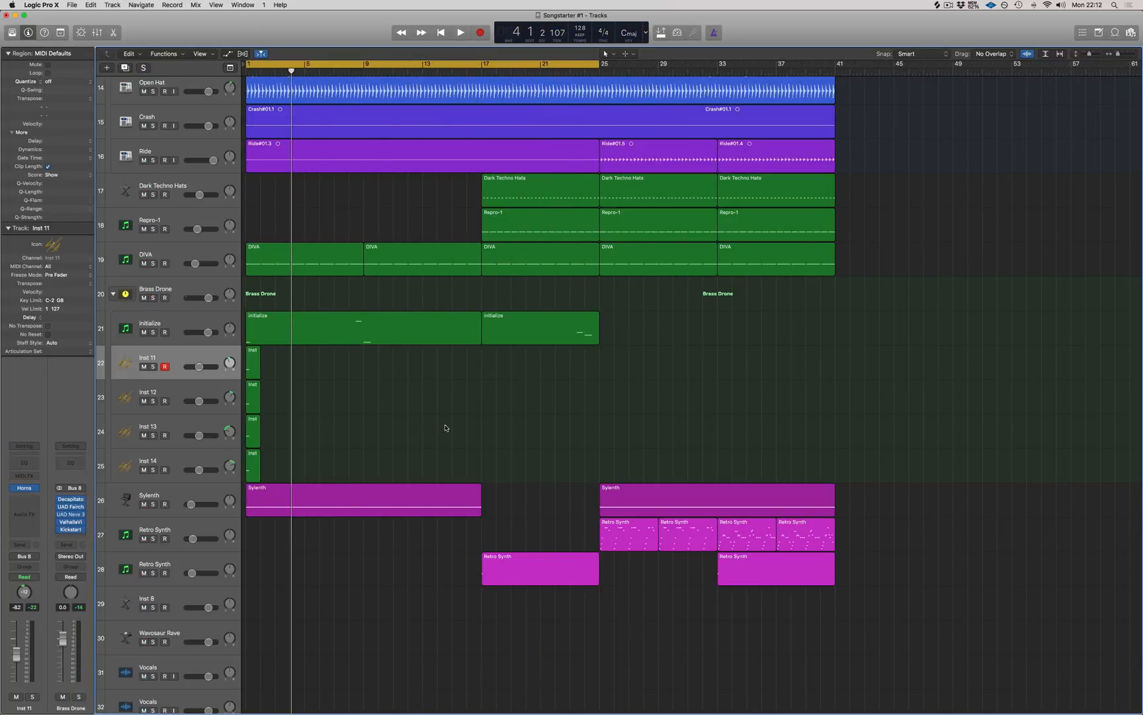
key("space")
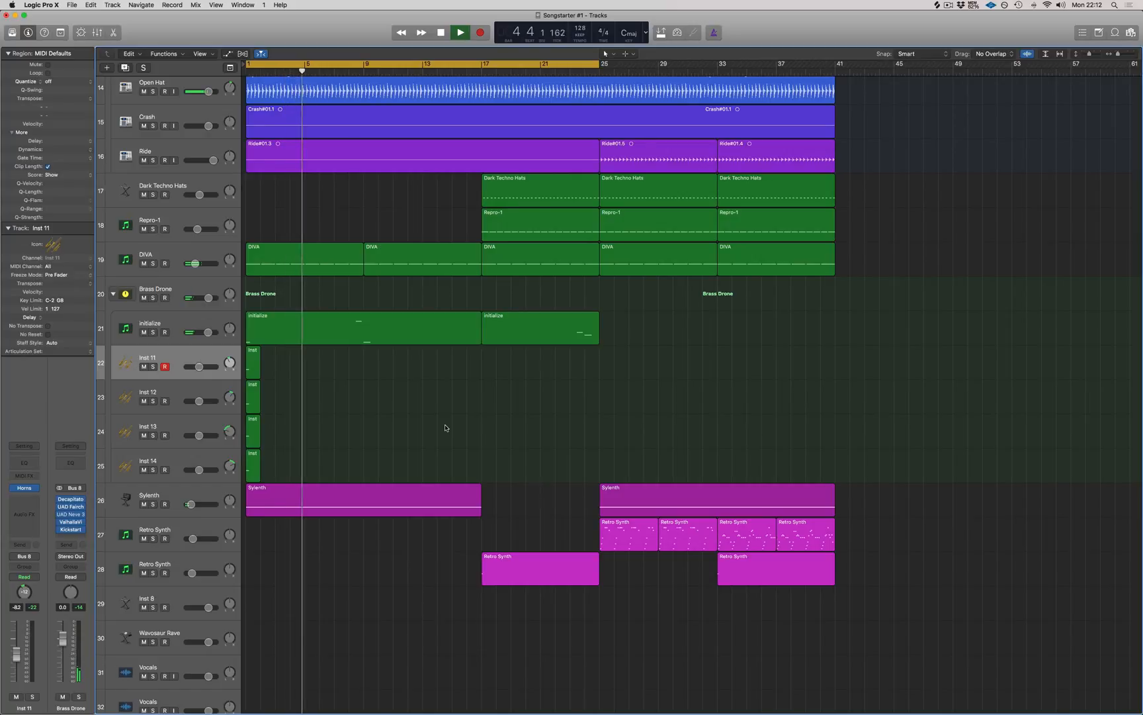
key("space")
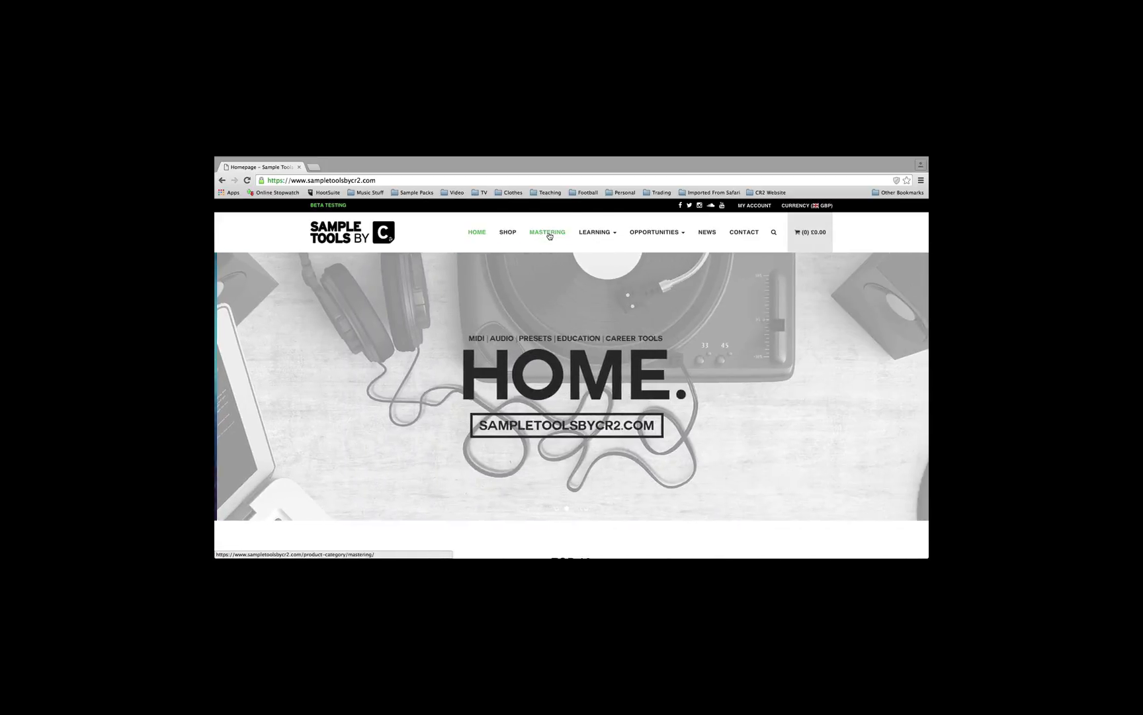
- In the web browser, open the Mastering category on sampletoolsbycr2.com and look through its services to the end of the page
left_click(548, 233)
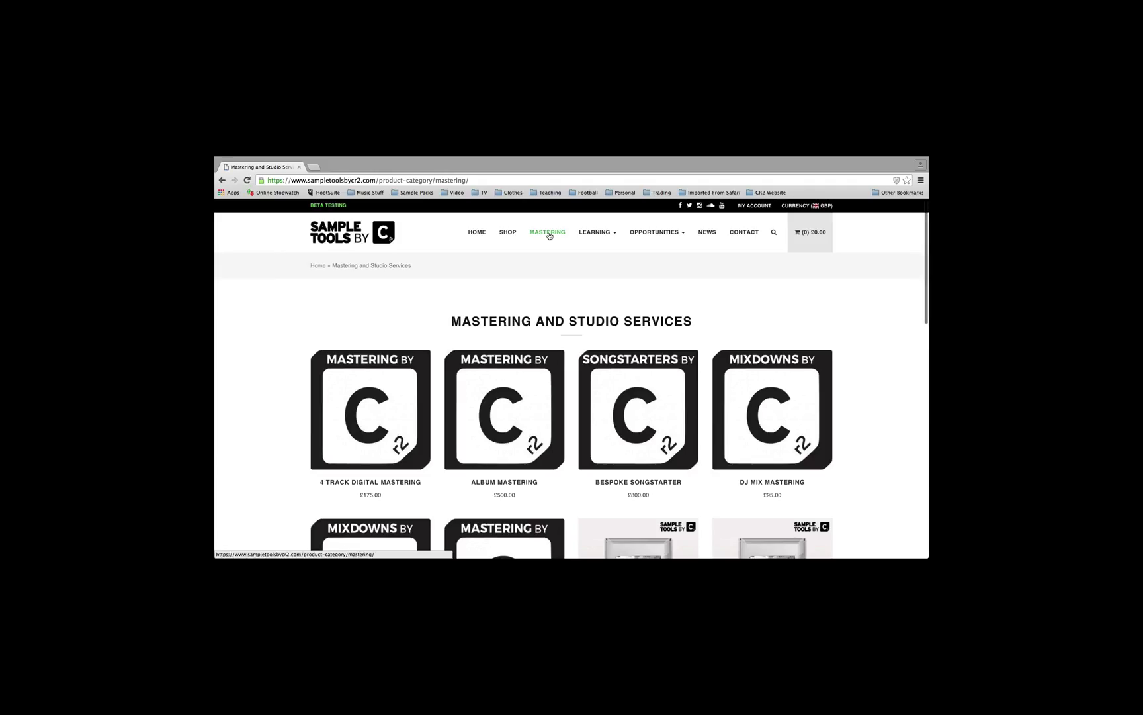
scroll(397, 311, "down", 5)
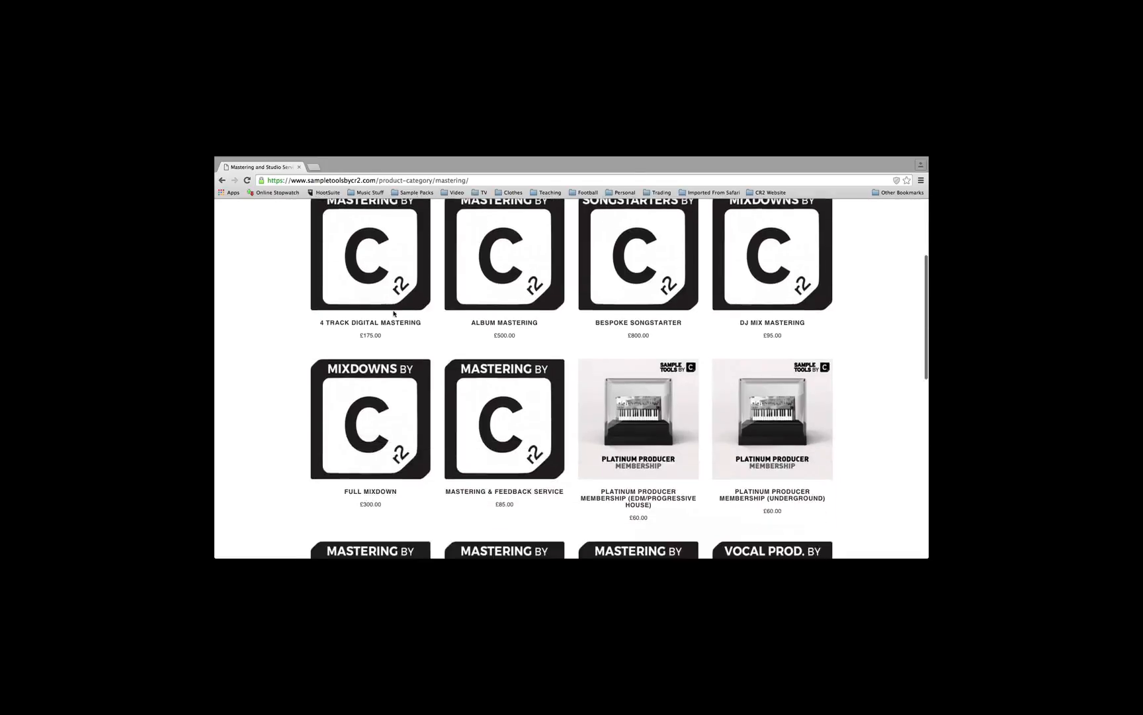
scroll(394, 314, "down", 15)
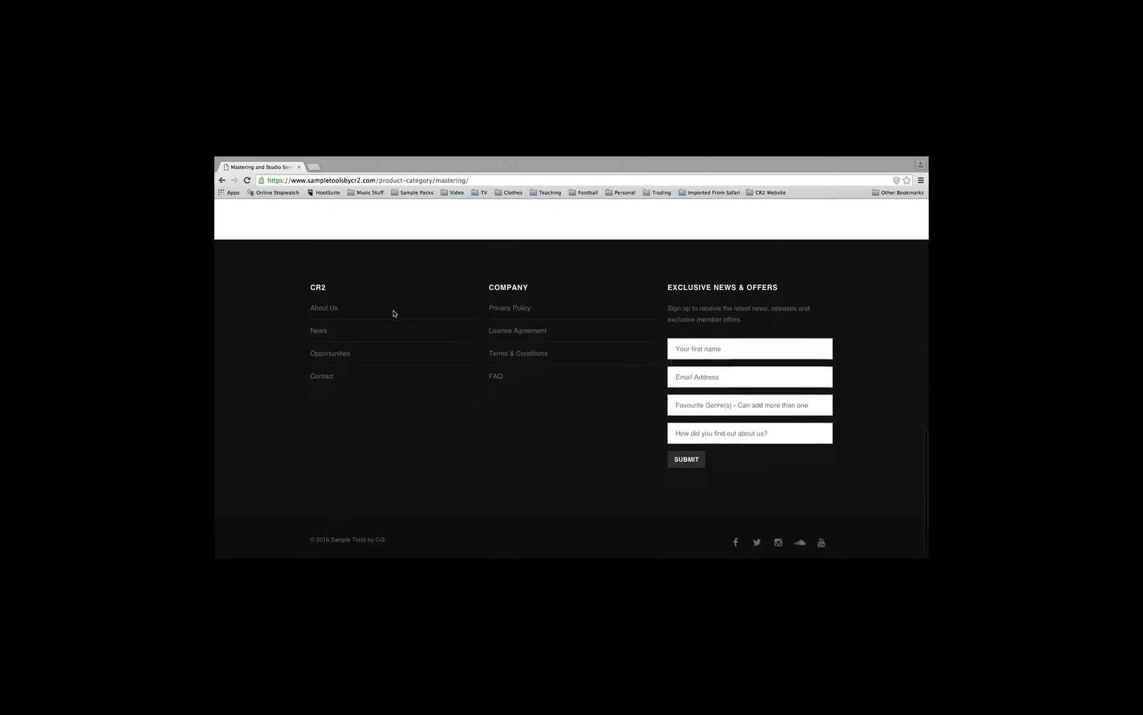